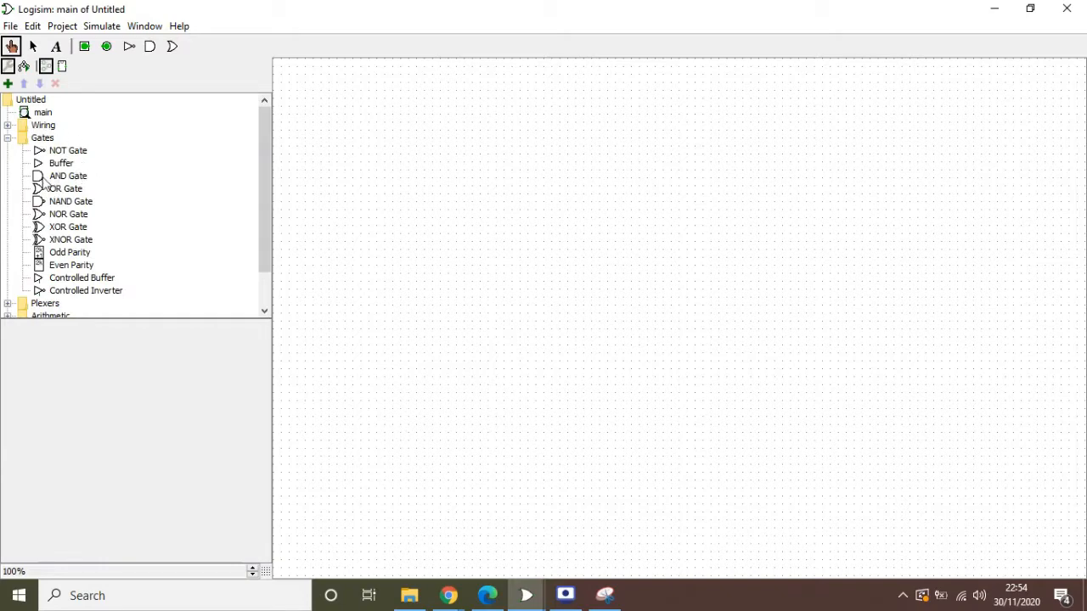
Step: Place an AND gate in the upper part of the empty circuit and set its gate size to Wide
left_click(43, 181)
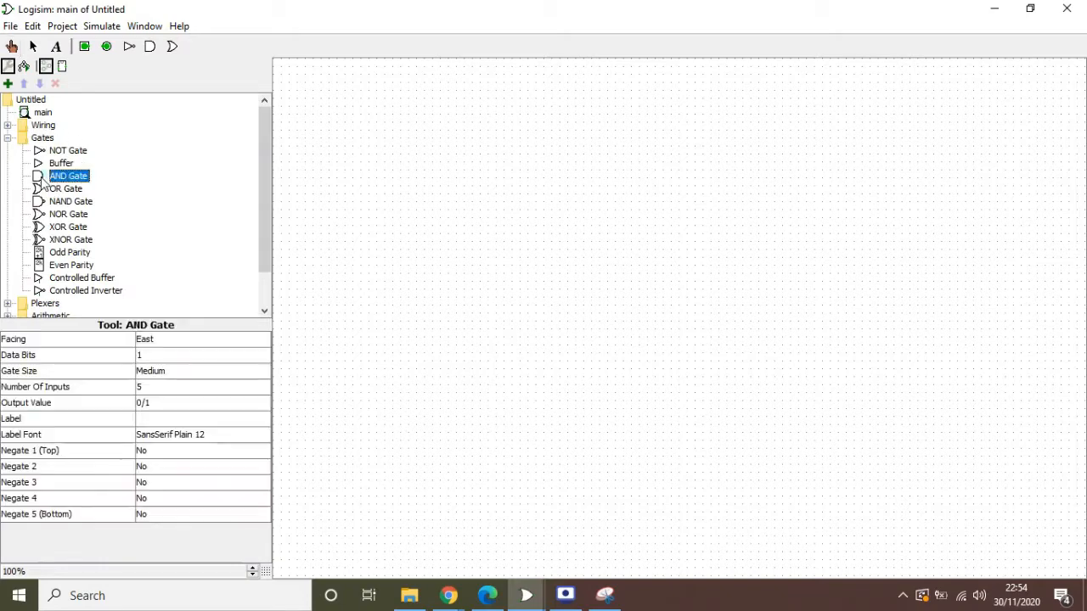
left_click(438, 127)
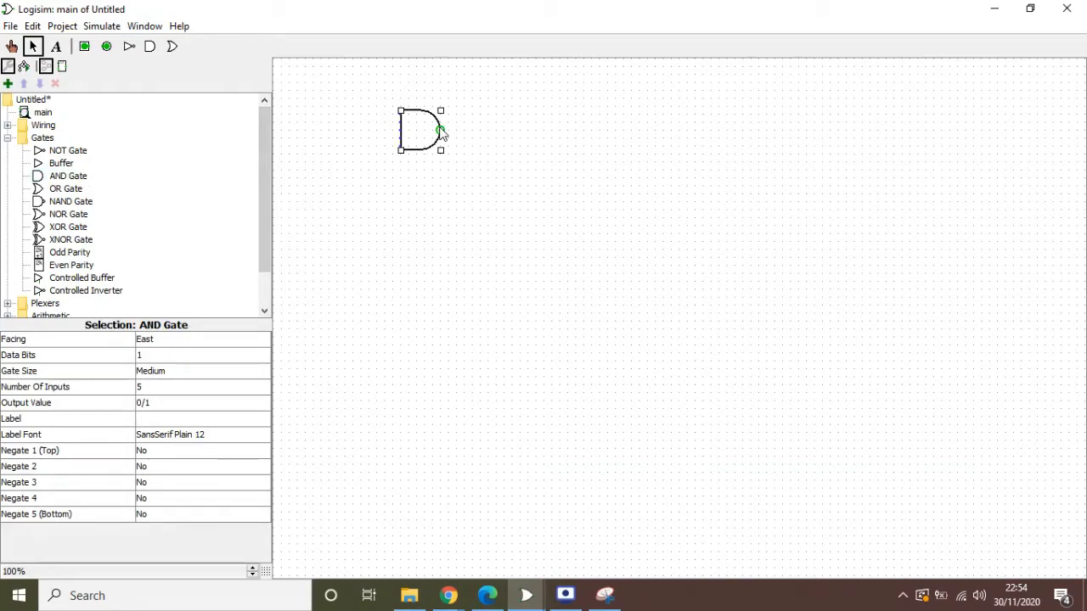
left_click(179, 372)
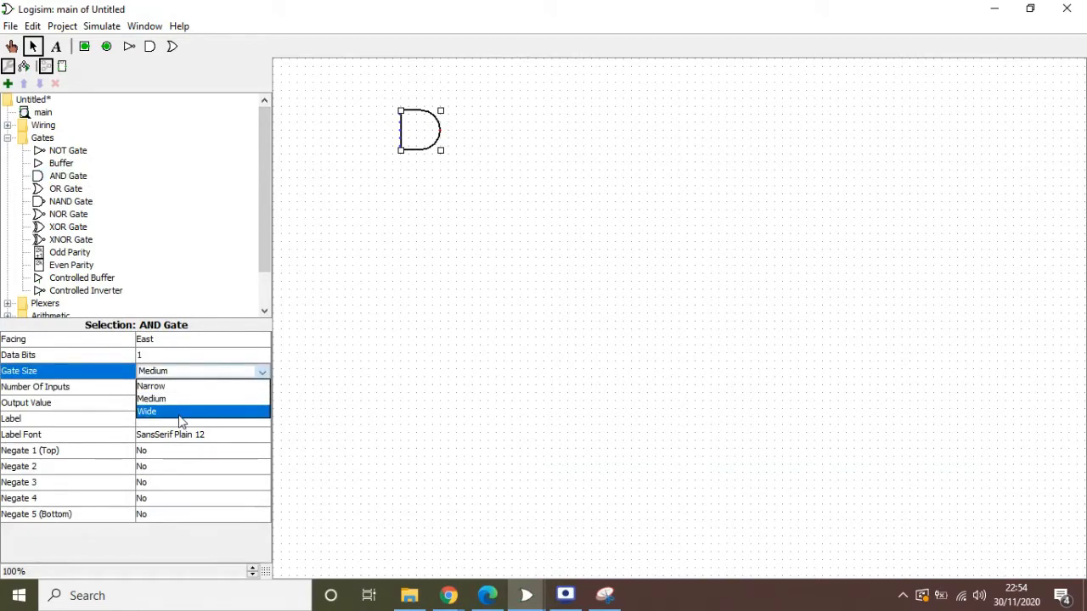
left_click(181, 412)
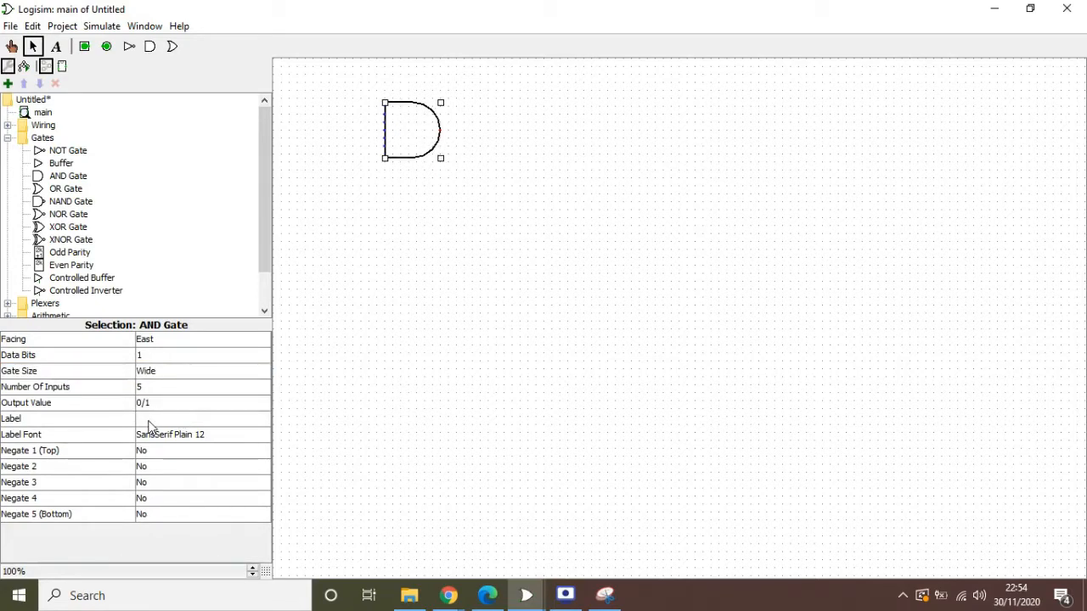
Step: Label the AND gate "AND" and set its number of inputs to 2
left_click(149, 419)
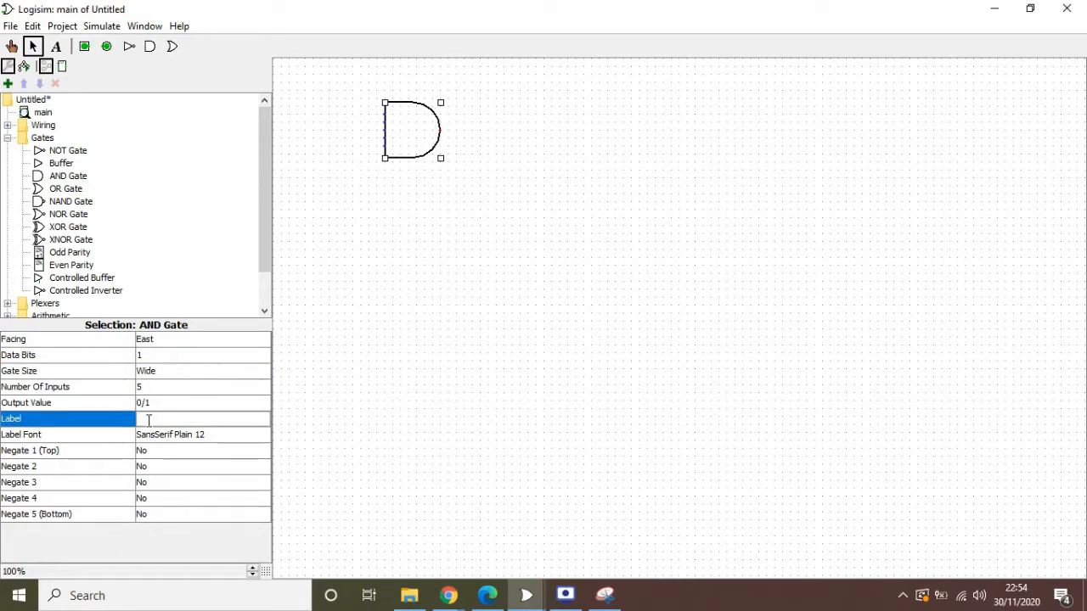
type("AND")
key("Return")
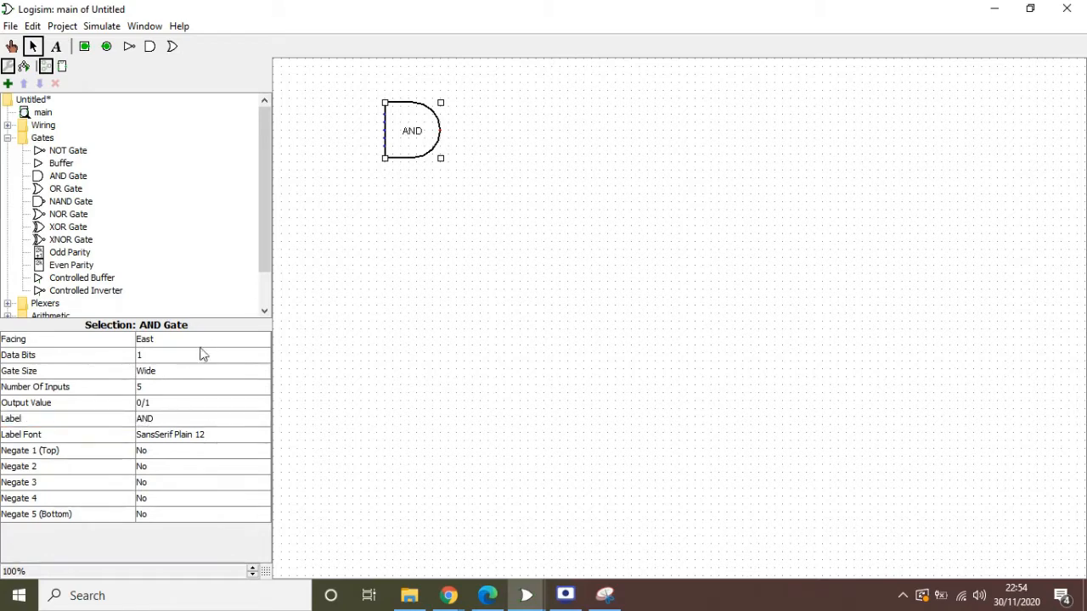
left_click(149, 387)
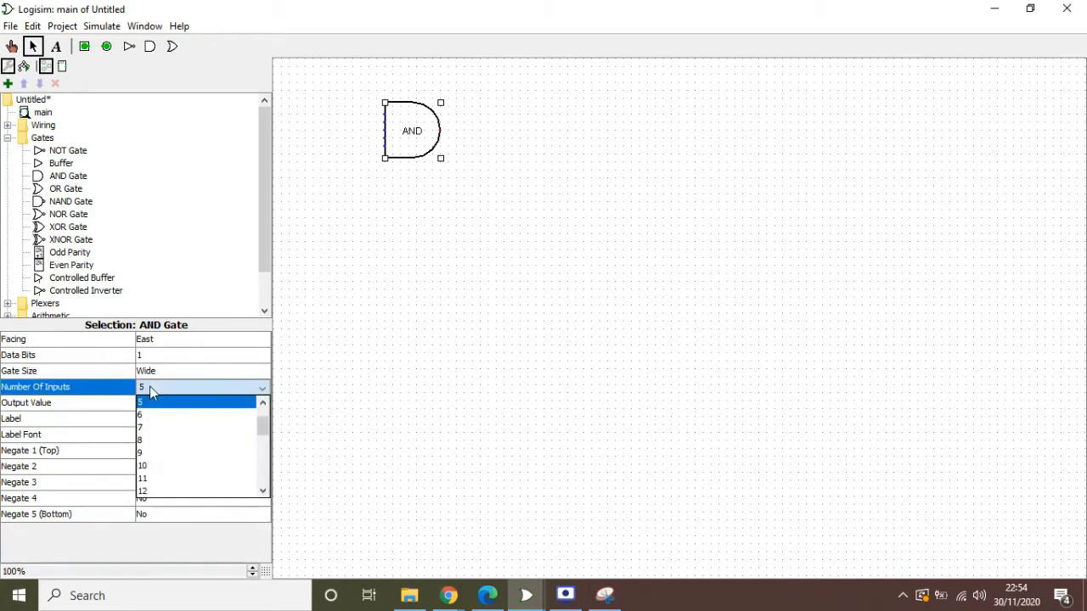
left_click(291, 414)
left_click(237, 387)
left_click_drag(262, 417, 262, 411)
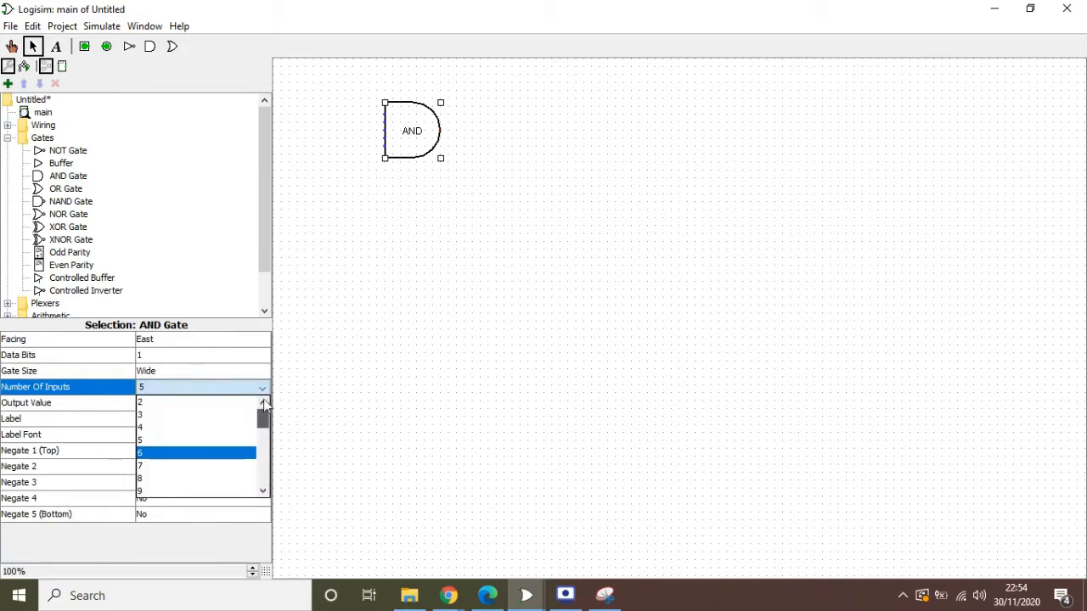
left_click(211, 404)
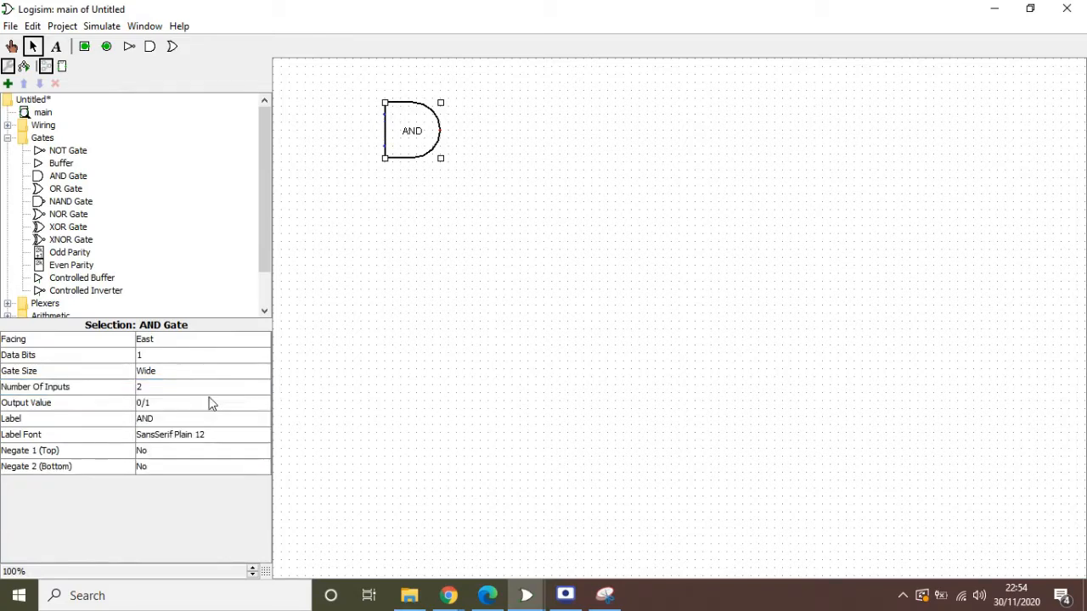
Step: Add an input pin labelled x1 beside the AND gate and wire it to the gate's upper input
left_click(85, 47)
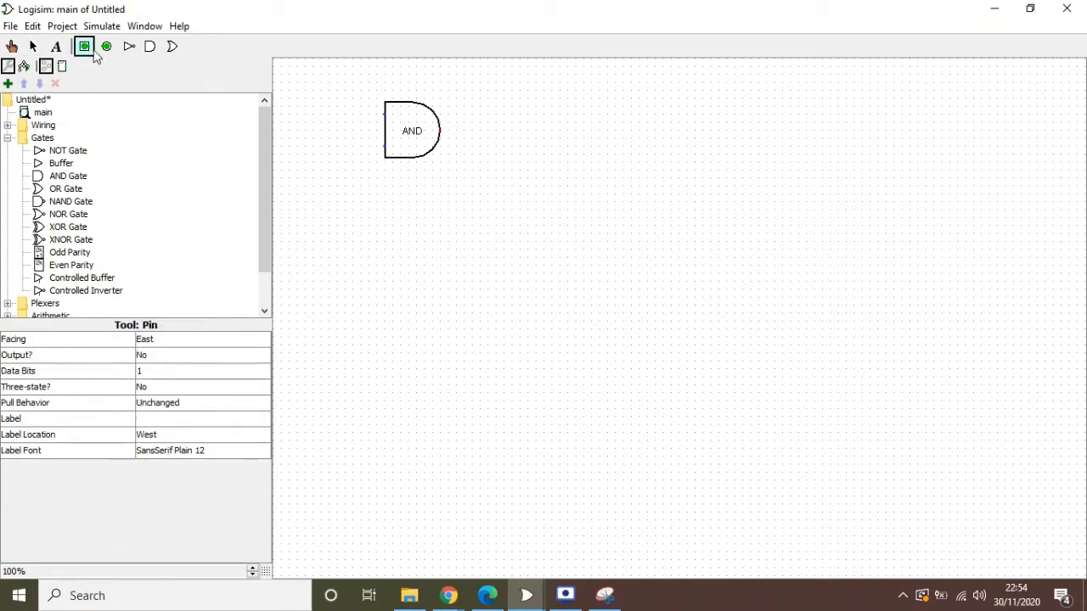
left_click(354, 112)
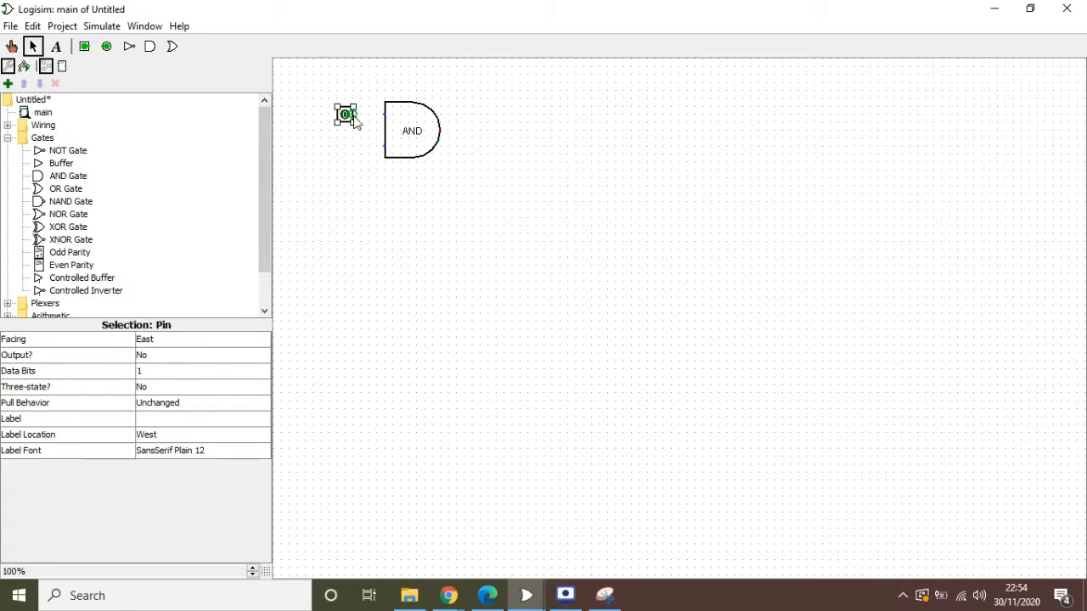
left_click(163, 417)
type("x1")
key("Return")
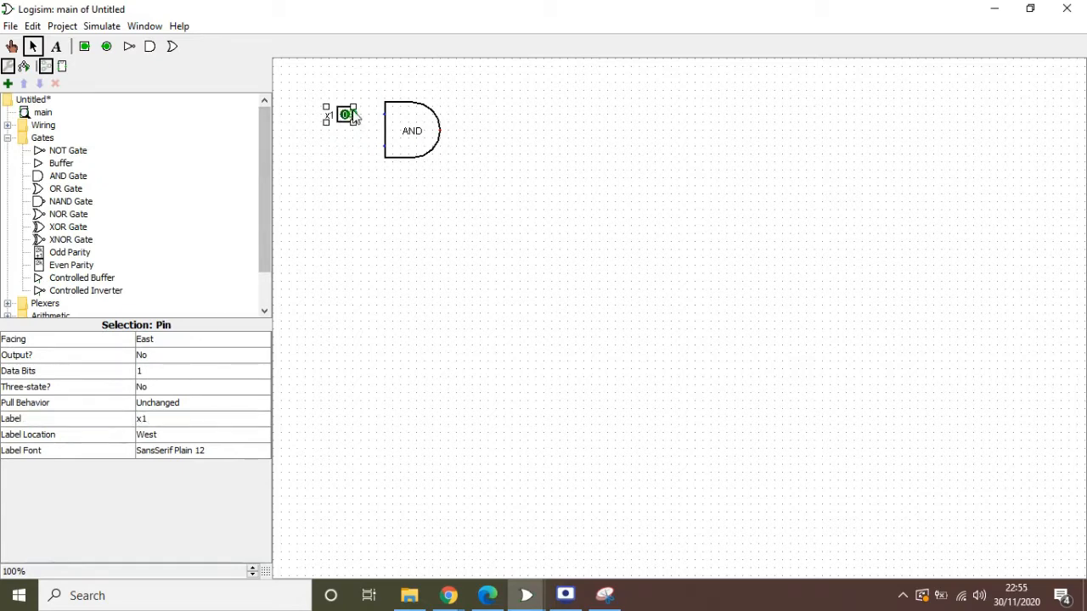
left_click_drag(359, 115, 383, 118)
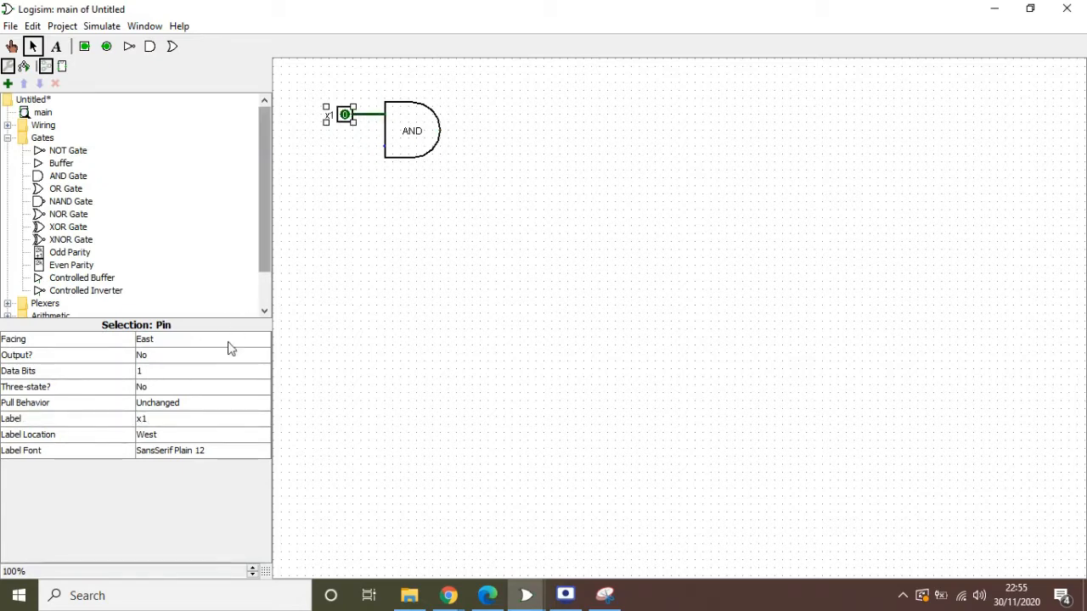
Step: Add a second input pin labelled x2 below x1 and wire it to the AND gate's lower input
left_click(84, 46)
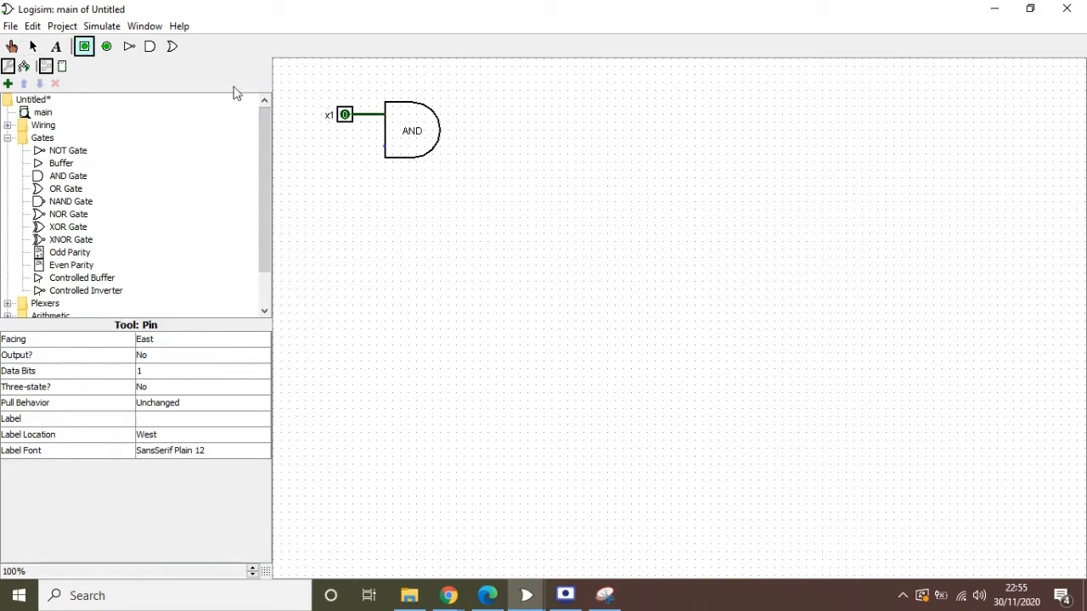
left_click(352, 143)
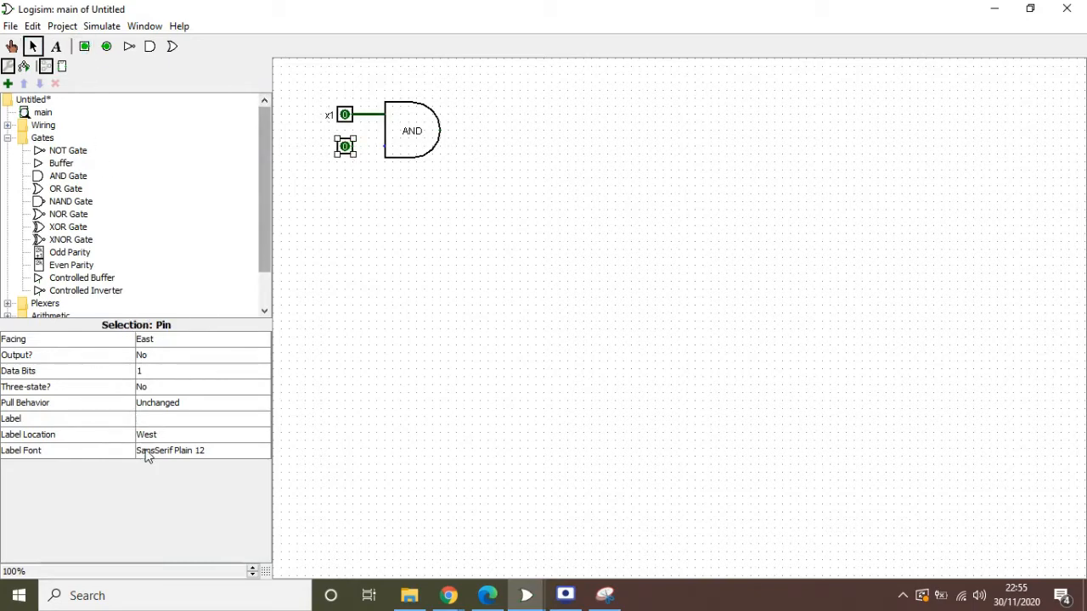
left_click(160, 419)
type("x")
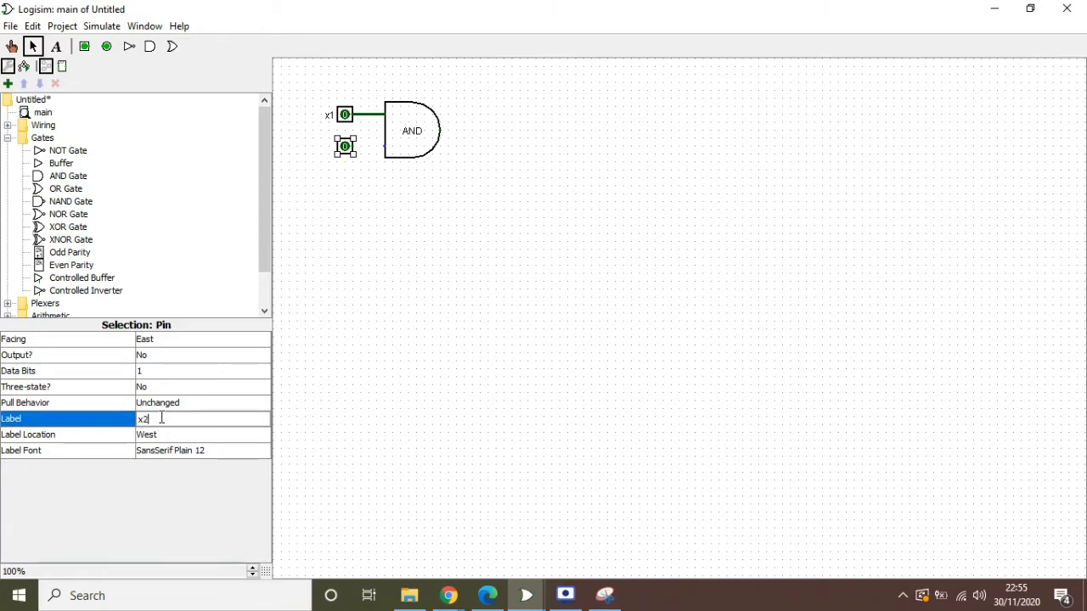
type("2")
key("Return")
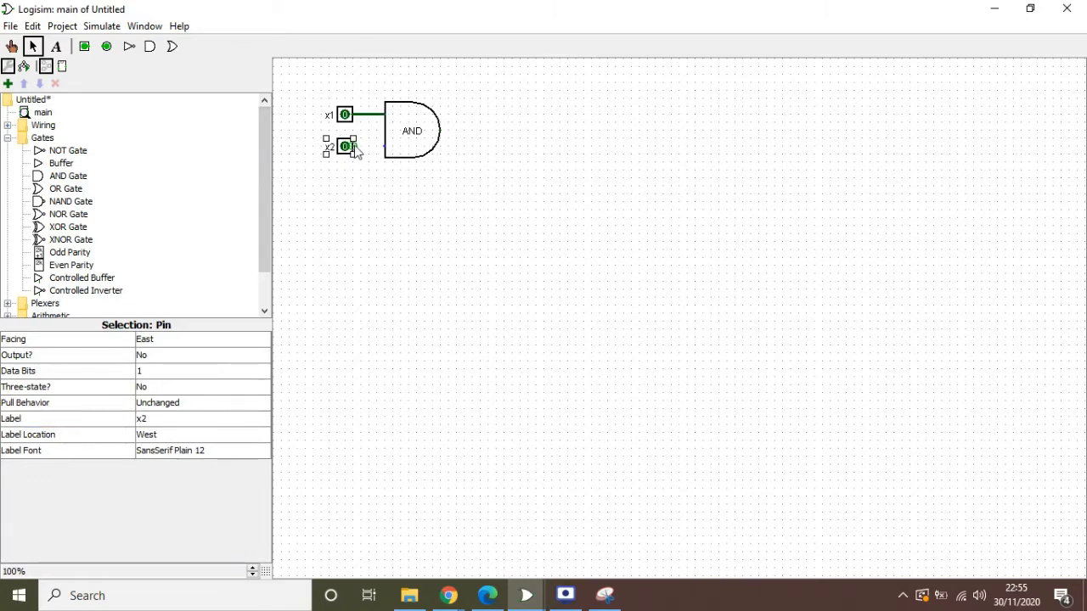
left_click_drag(355, 150, 386, 147)
Step: Add an output pin labelled y beyond the AND gate and wire it to the gate's output
left_click(106, 46)
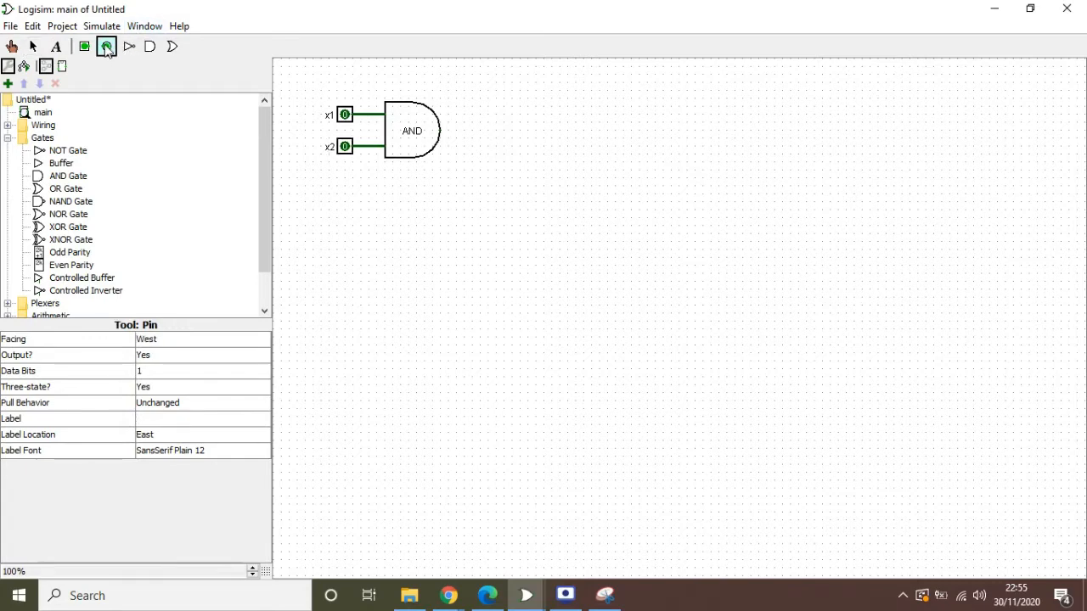
left_click(474, 131)
left_click(149, 417)
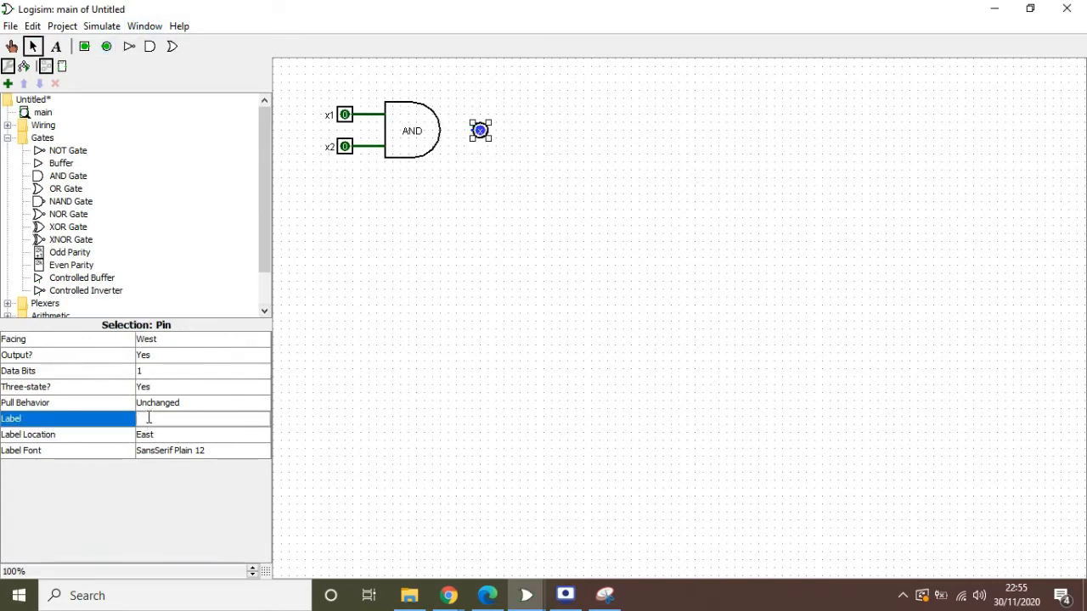
type("y")
key("Return")
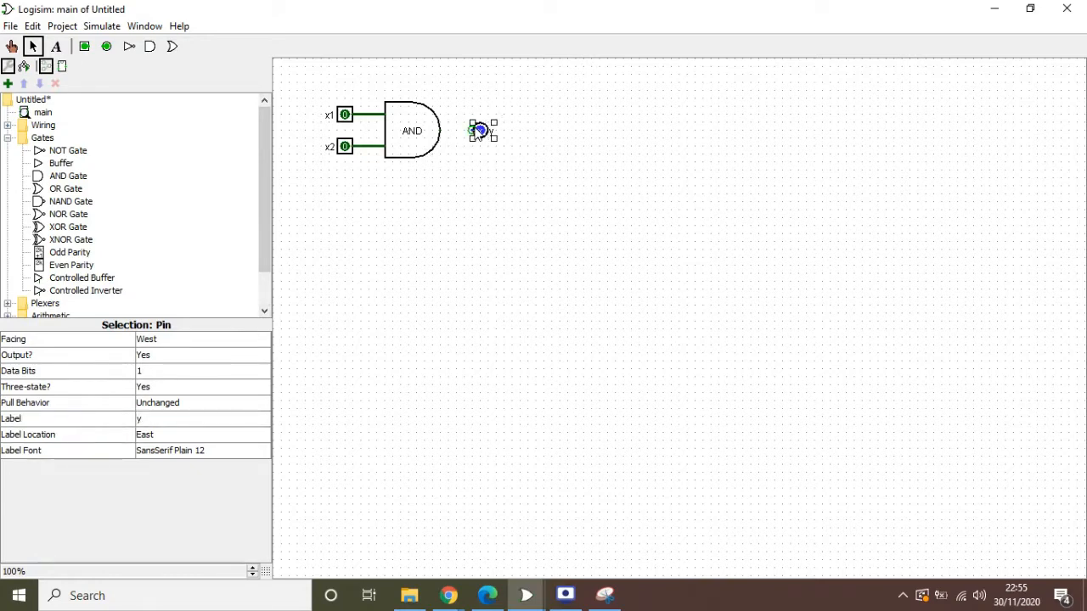
left_click_drag(474, 130, 441, 131)
Step: Analyze the AND circuit and bring its Combinational Analysis window to the front
left_click(67, 30)
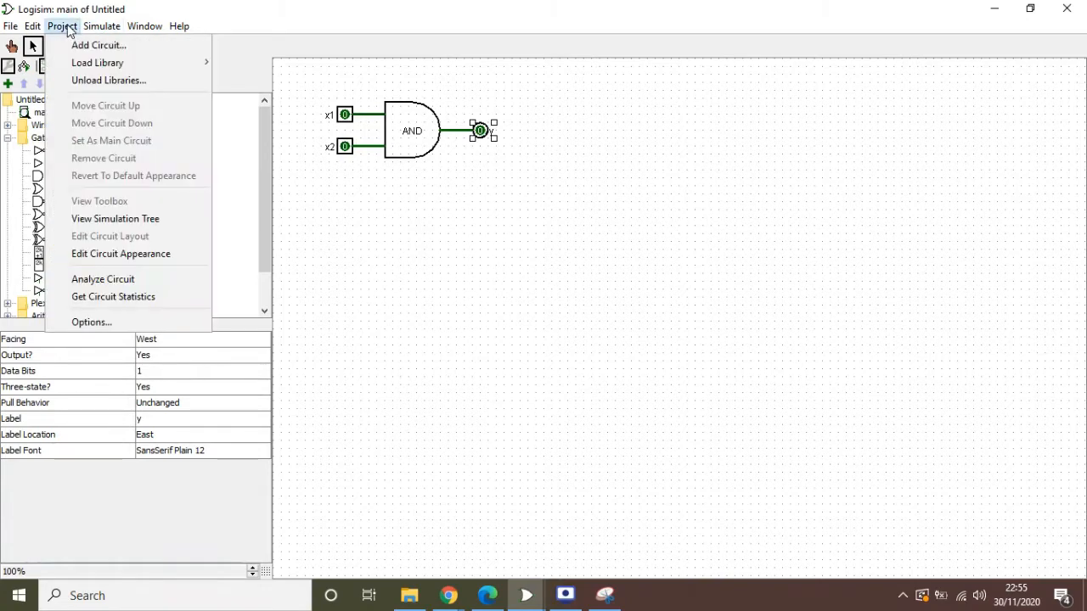
left_click(123, 286)
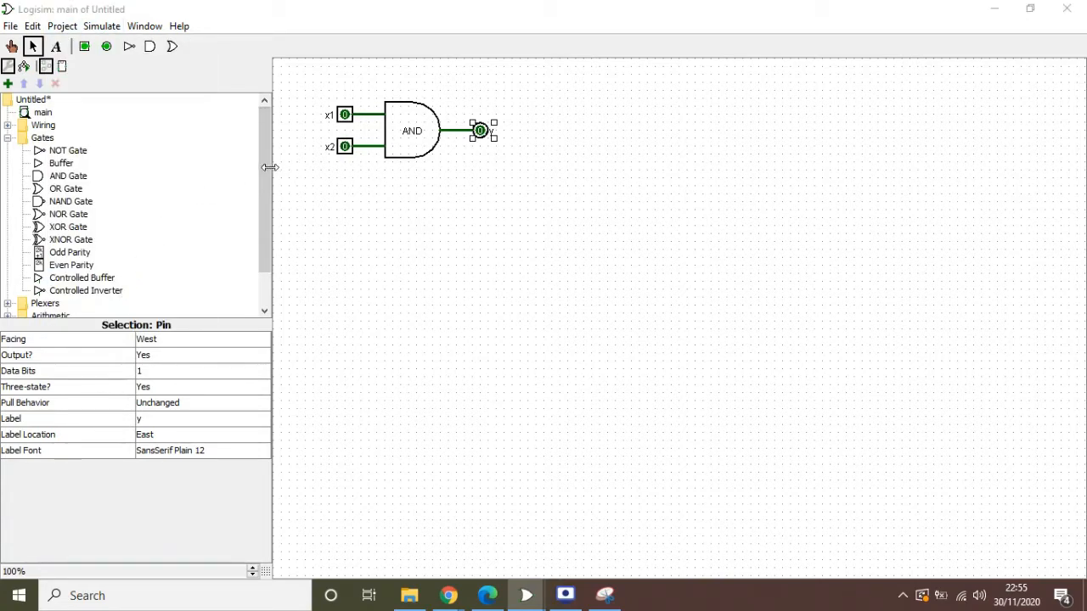
left_click(62, 25)
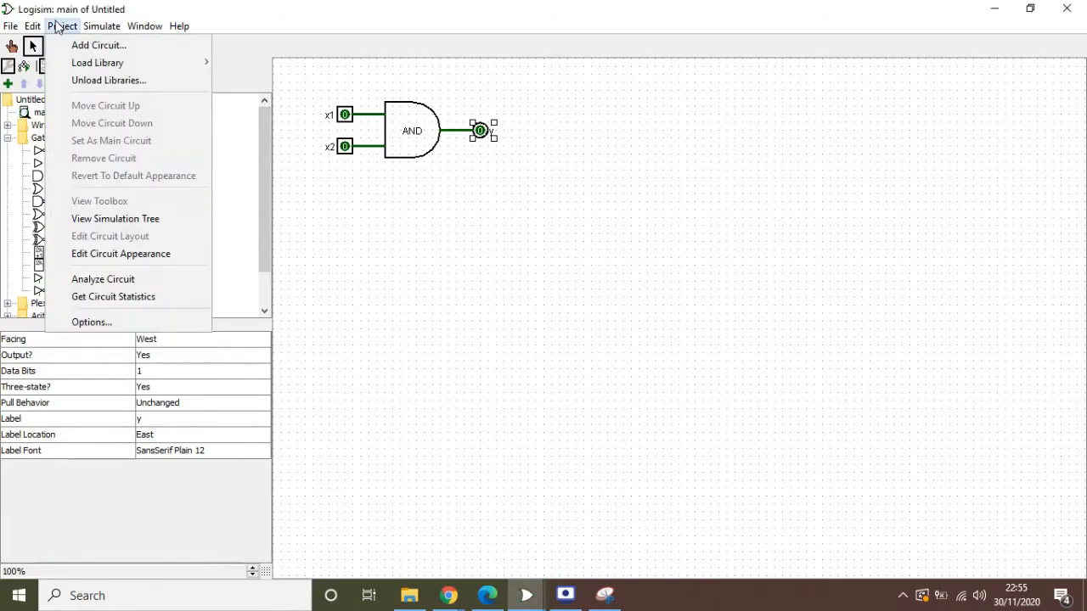
left_click(147, 280)
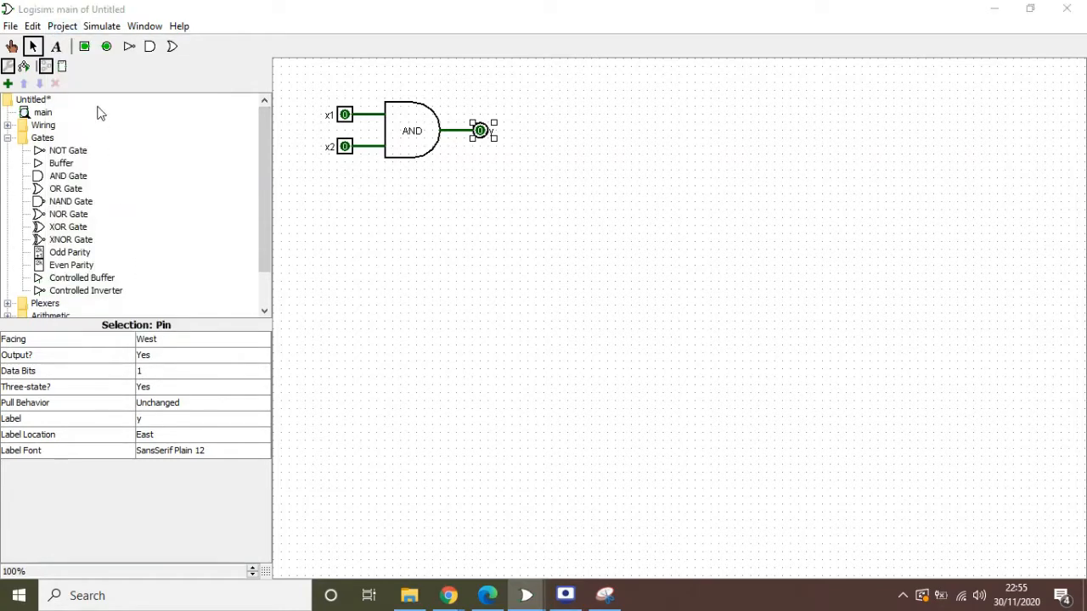
mouse_move(527, 595)
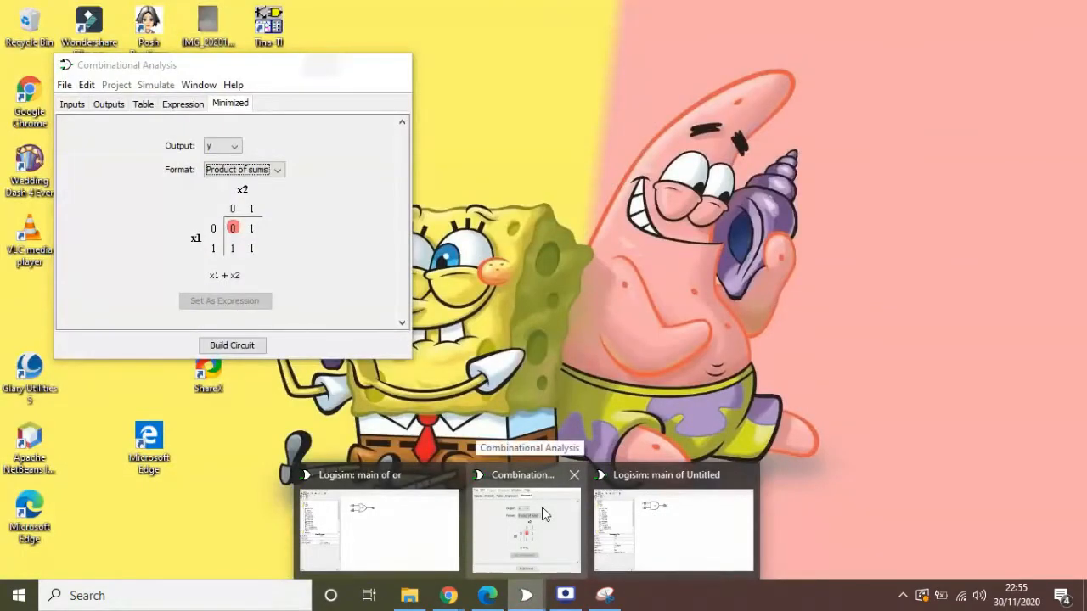
left_click(542, 507)
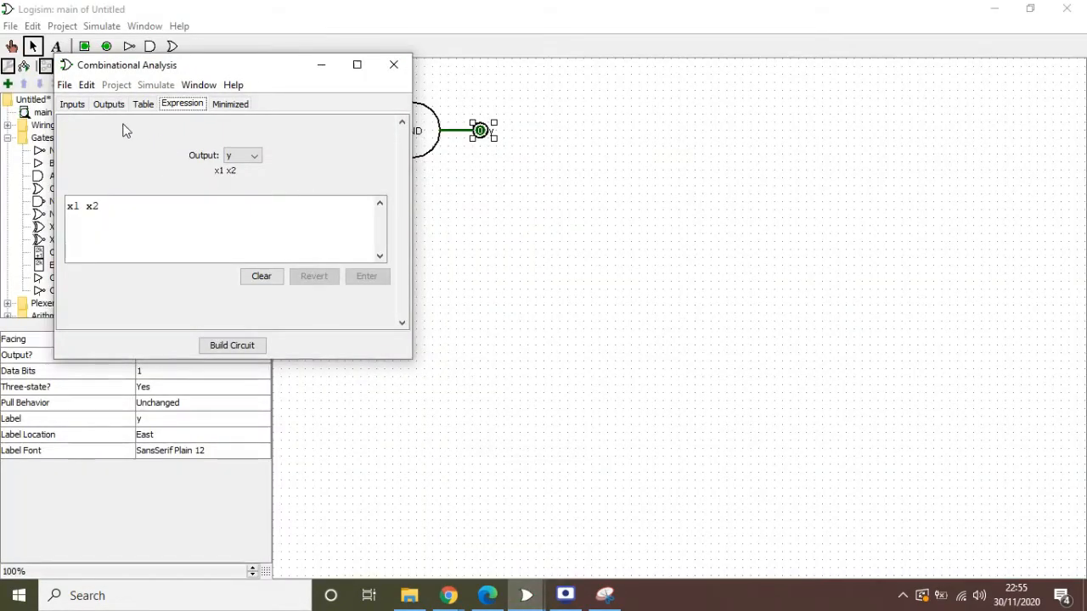
Step: Examine the AND circuit's inputs, outputs, truth table and Boolean expression, keeping the analysis window clear of the input pins
left_click(72, 104)
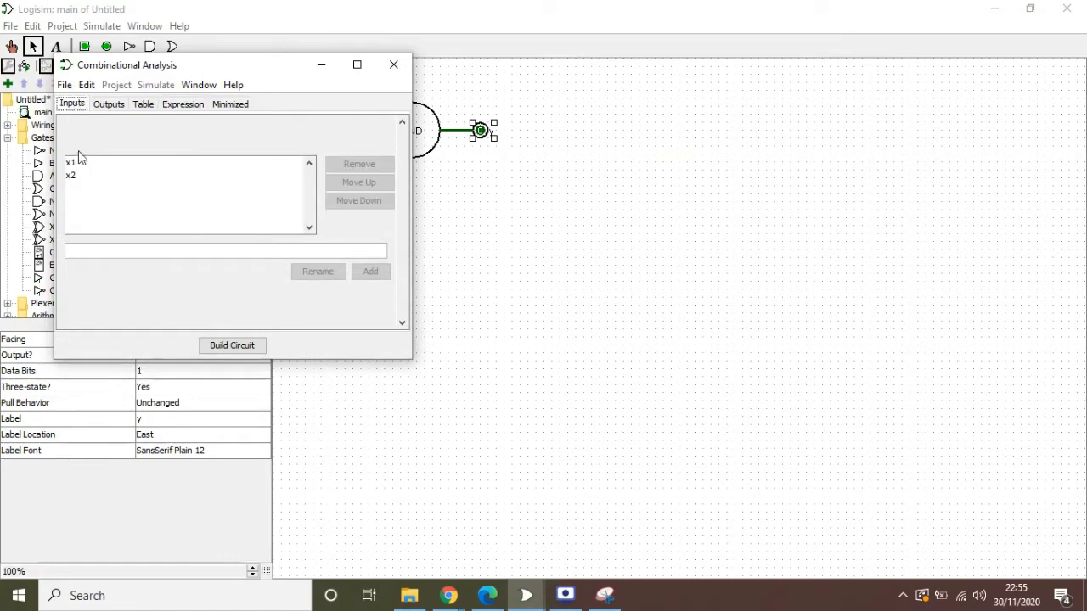
left_click_drag(258, 64, 641, 51)
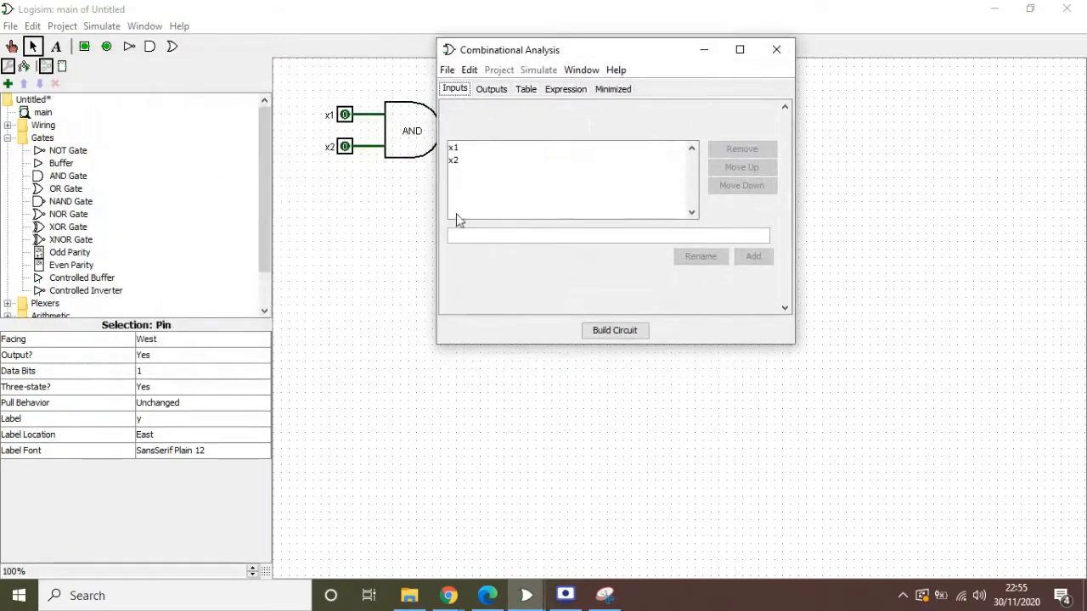
left_click(490, 89)
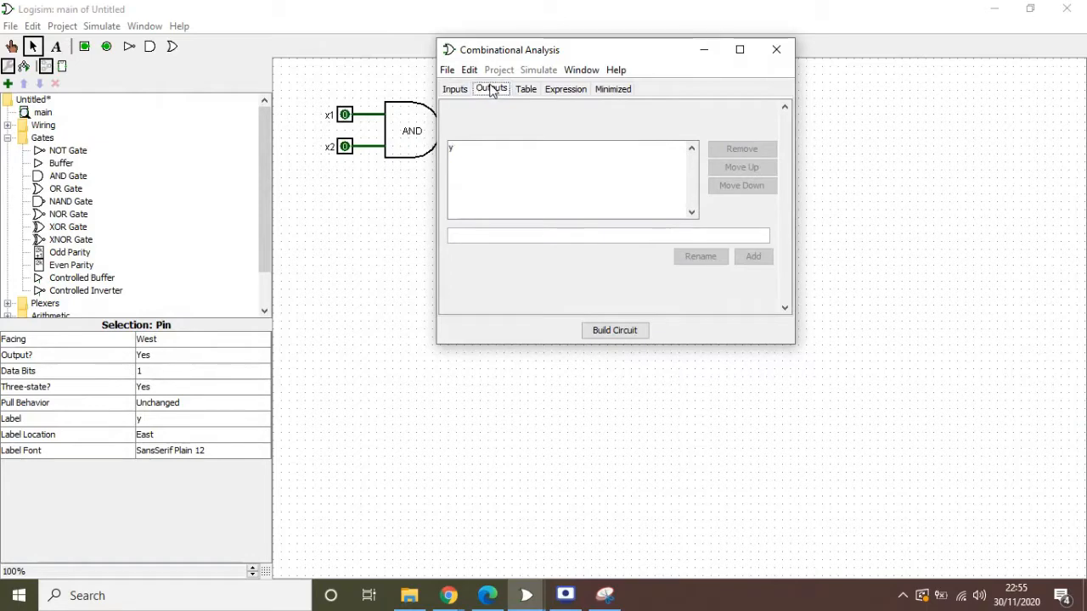
left_click(533, 91)
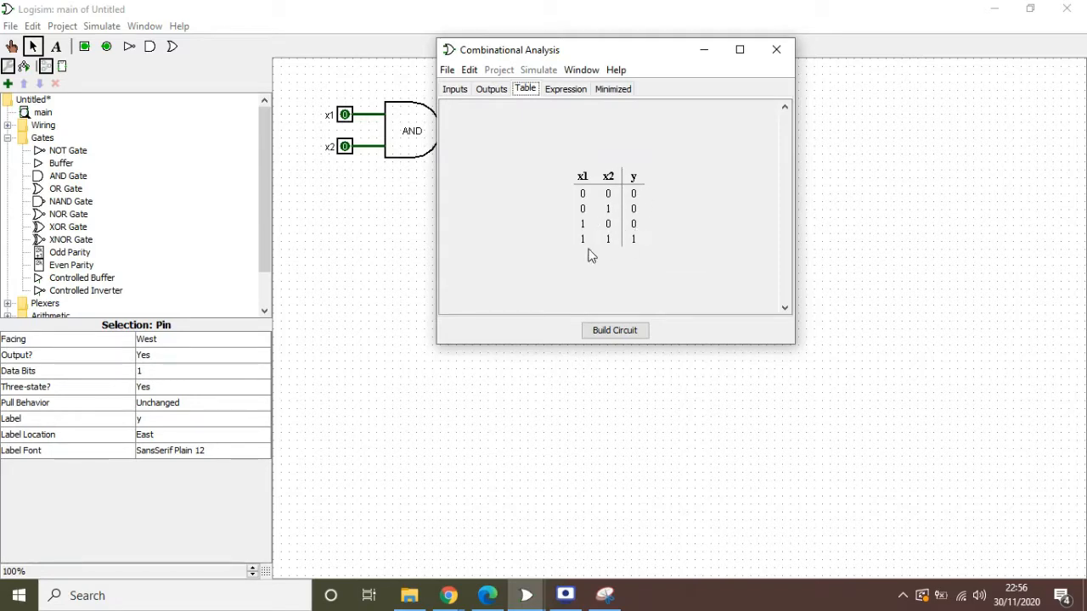
left_click(566, 90)
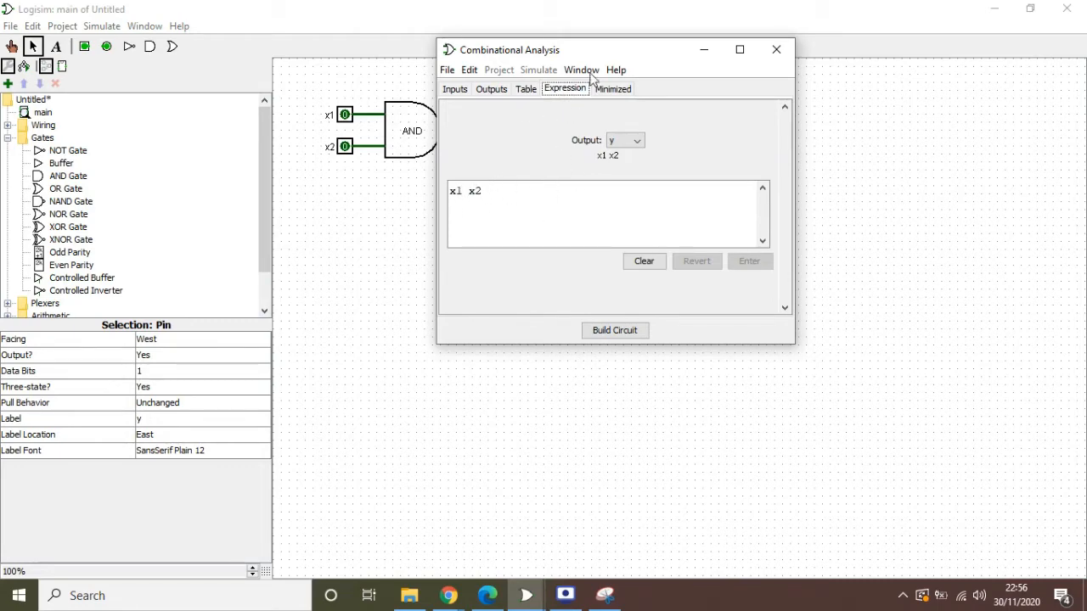
Step: View the minimized Karnaugh map for output y and set its format to Product of sums
left_click(612, 90)
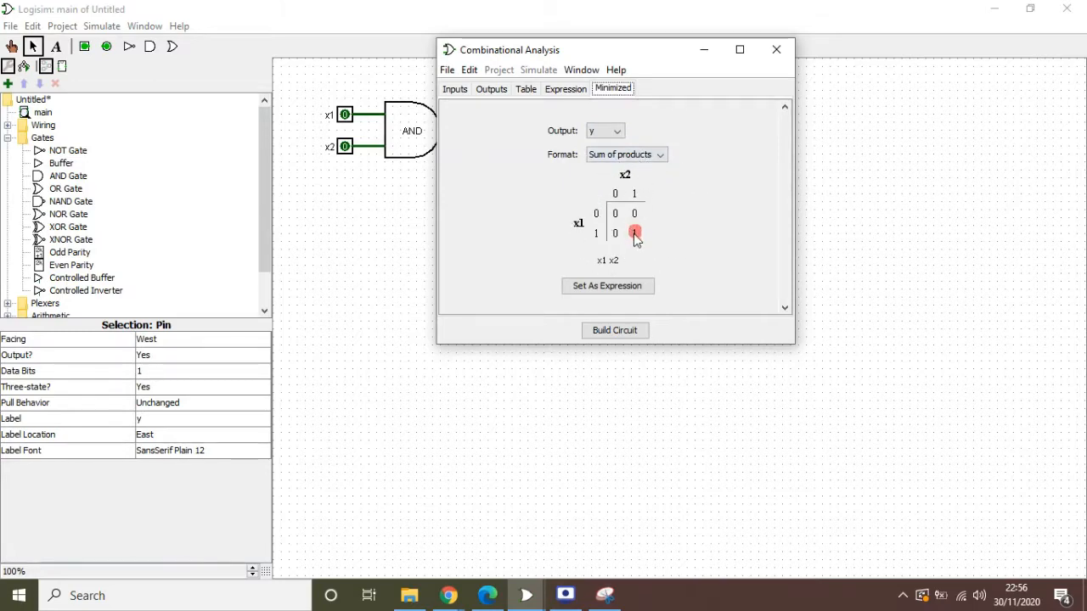
left_click(625, 155)
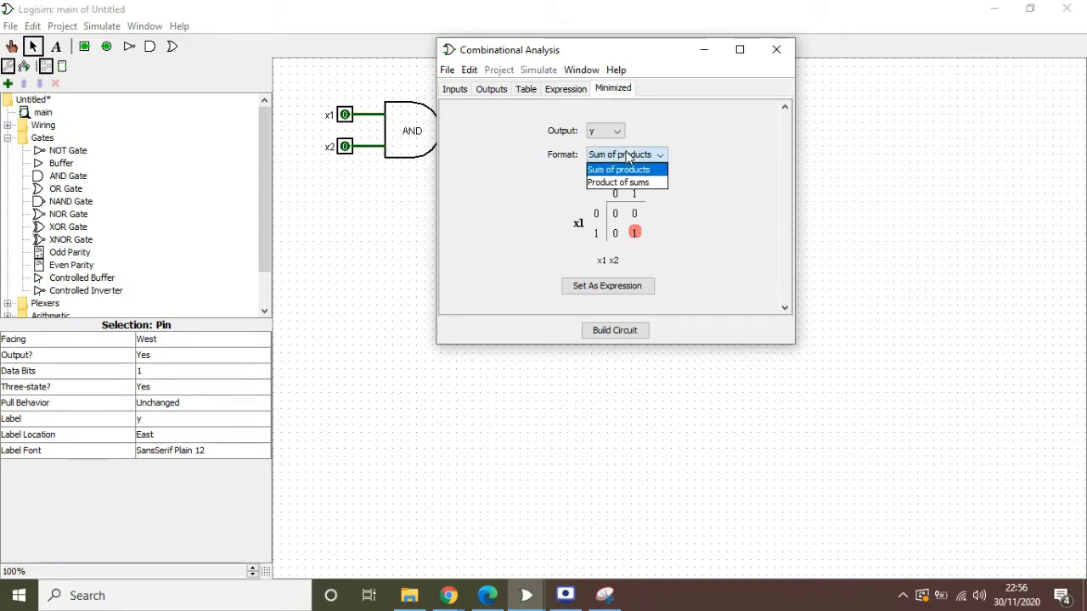
left_click(620, 184)
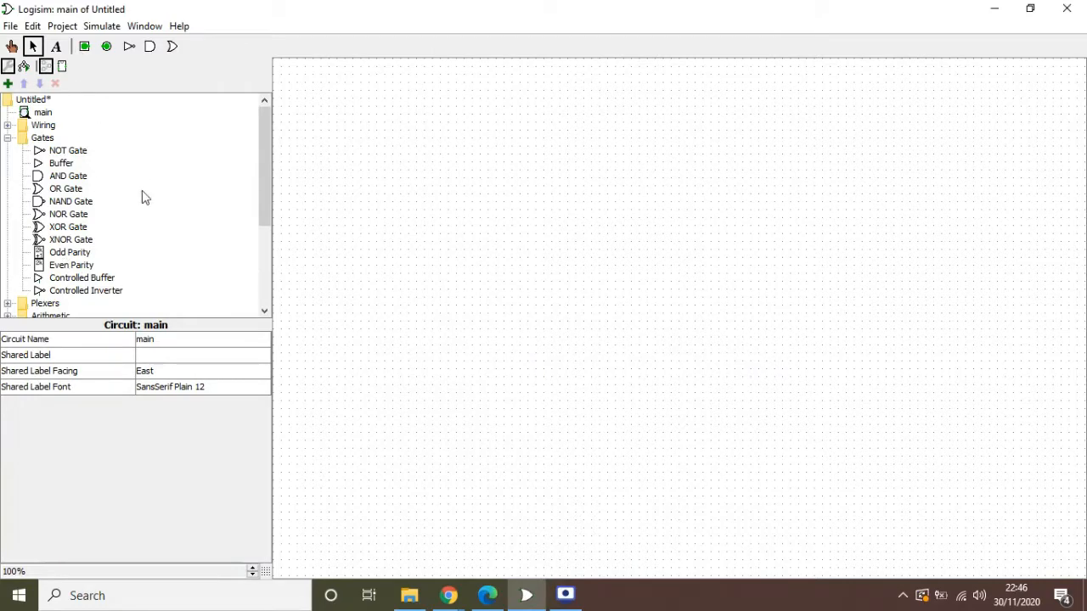
Step: Place an OR gate in the upper part of the empty canvas and set its number of inputs to 2
left_click(57, 193)
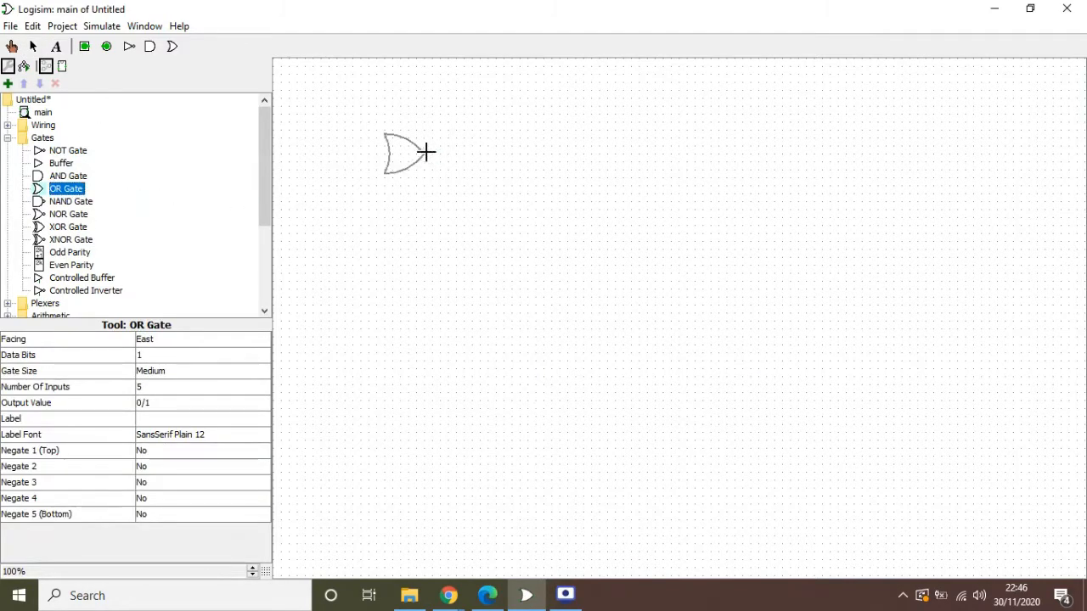
left_click(456, 146)
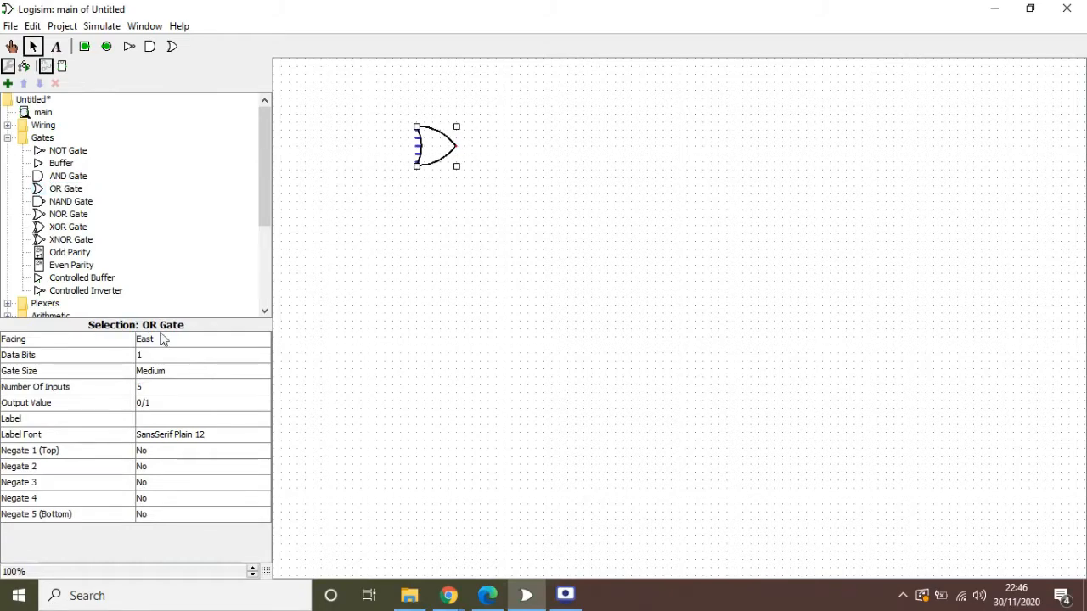
left_click(153, 388)
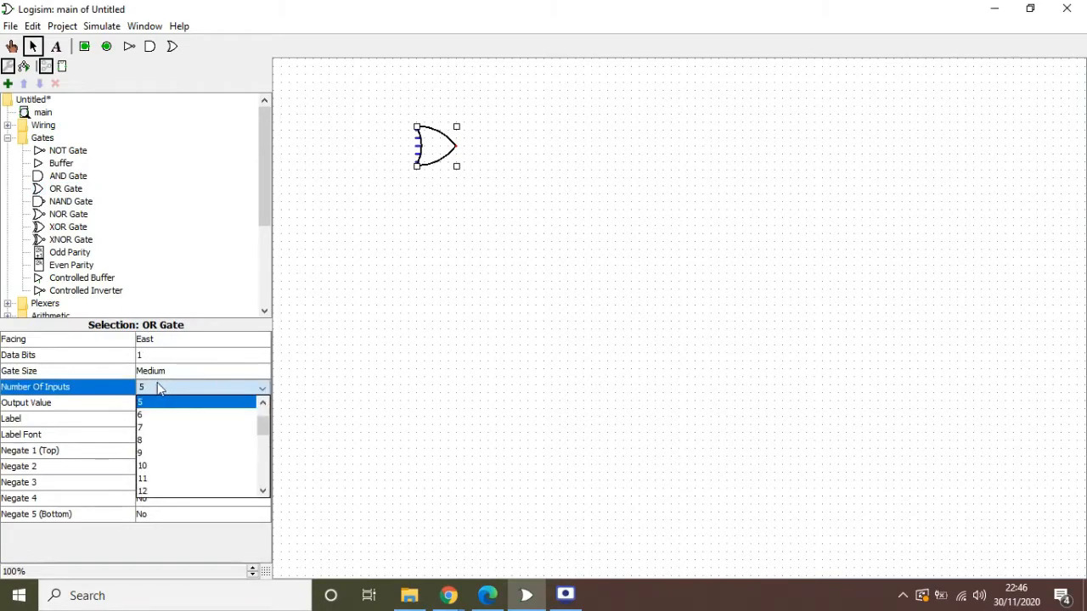
left_click_drag(268, 429, 273, 410)
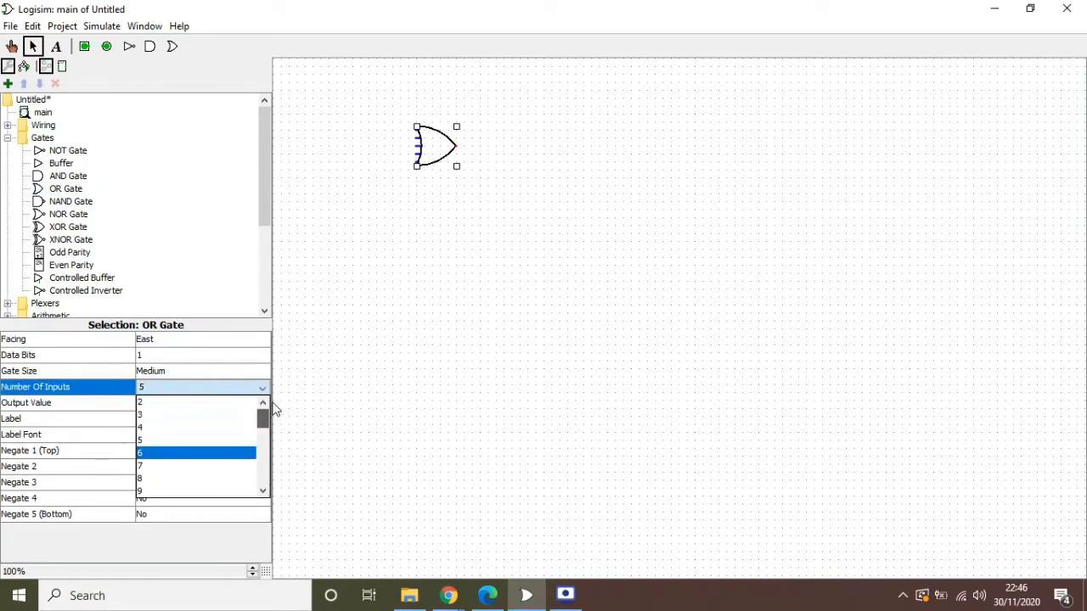
left_click(204, 404)
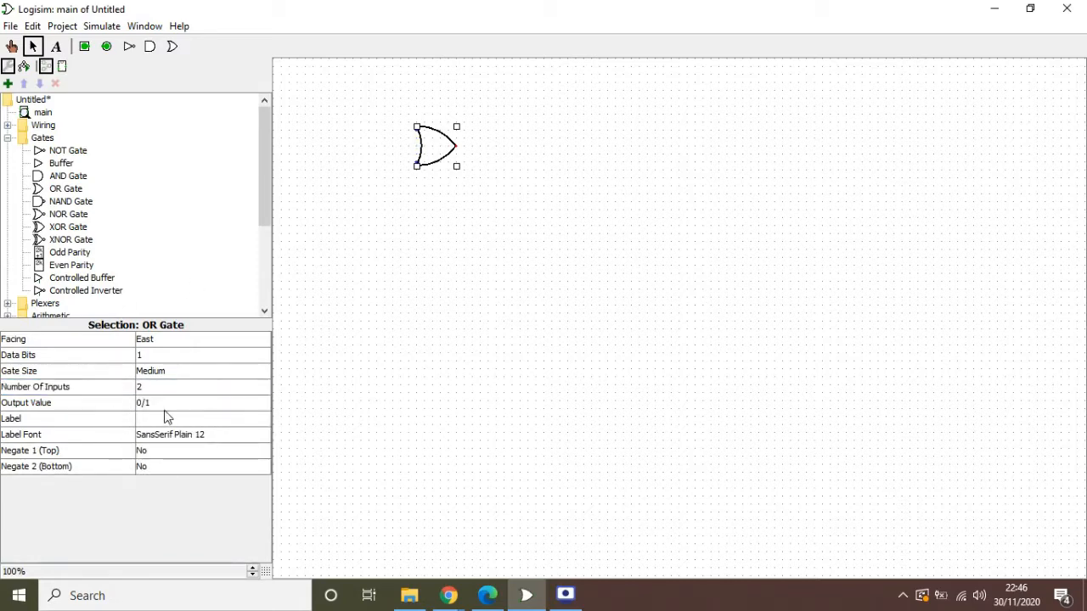
Step: Label the gate OR and set its gate size to Wide
left_click(166, 416)
type("OR")
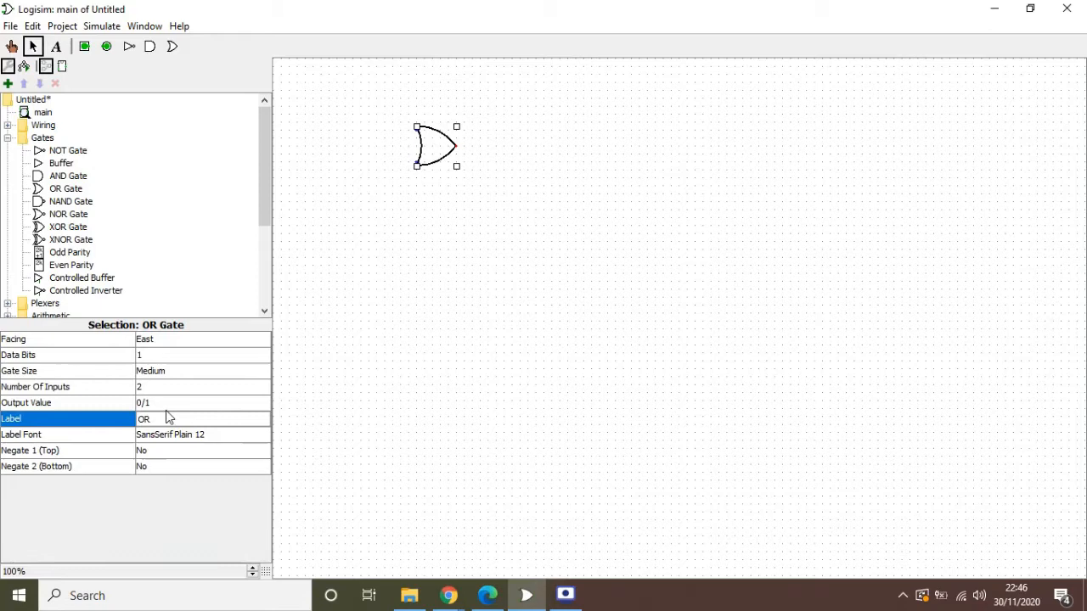
key("Return")
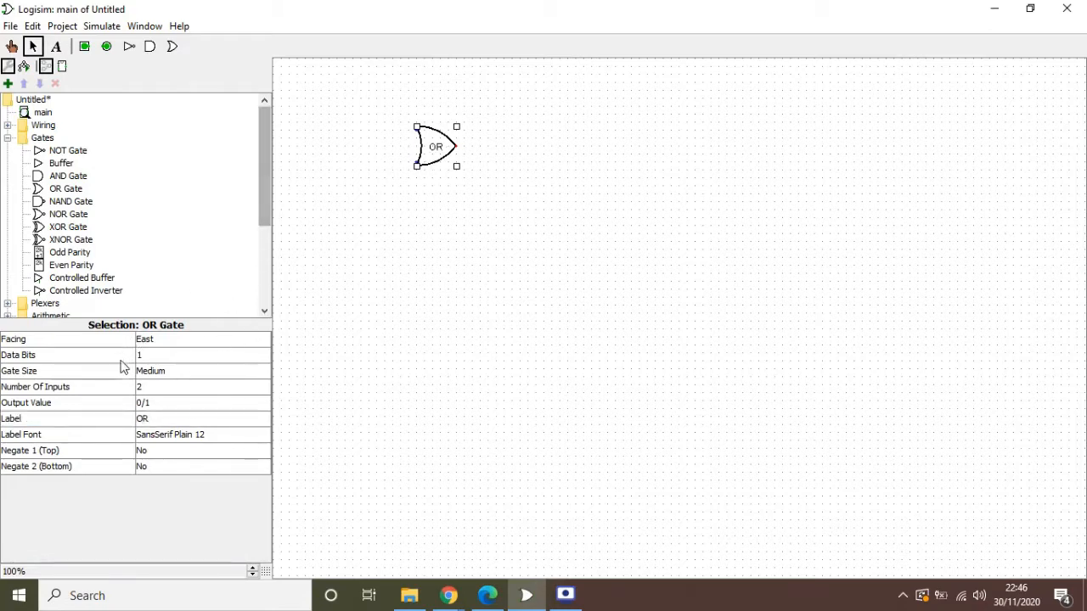
left_click(190, 374)
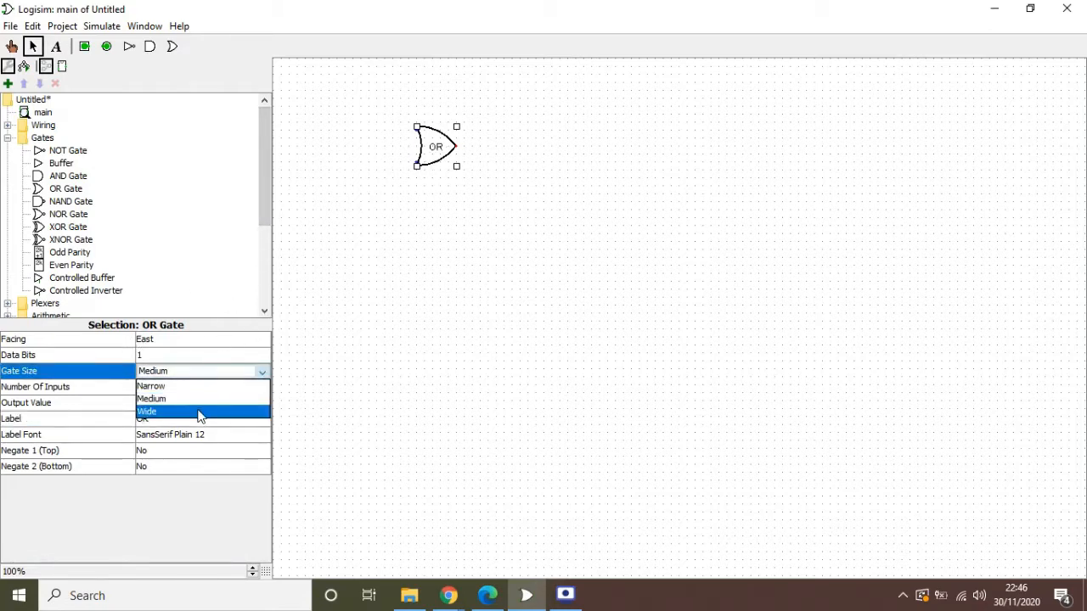
left_click(201, 412)
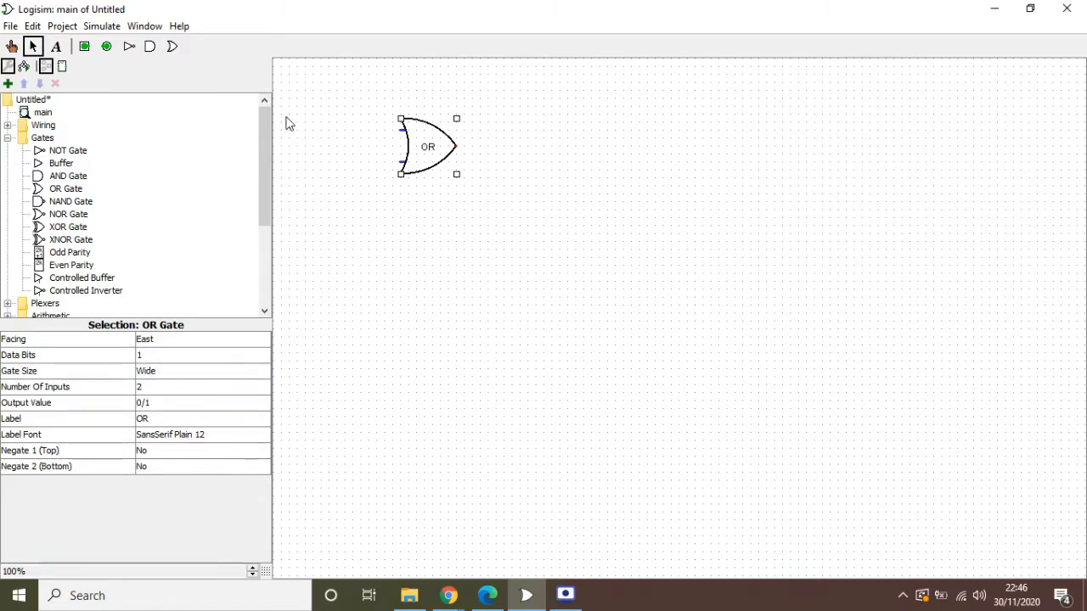
Step: Add an input pin labelled x1 before the OR gate and wire it to the gate's upper input
left_click(84, 46)
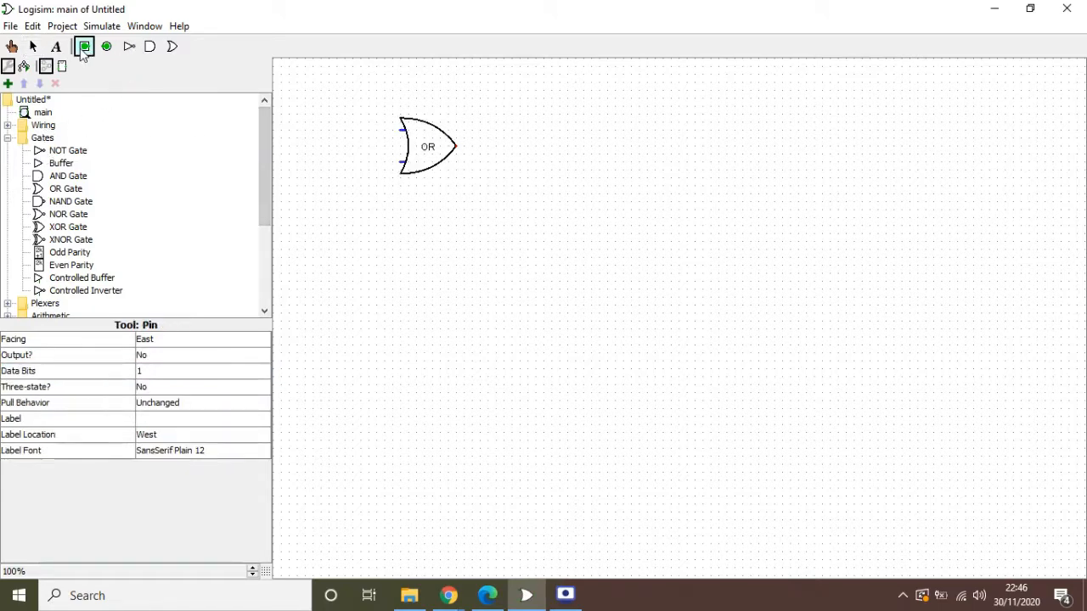
left_click(367, 130)
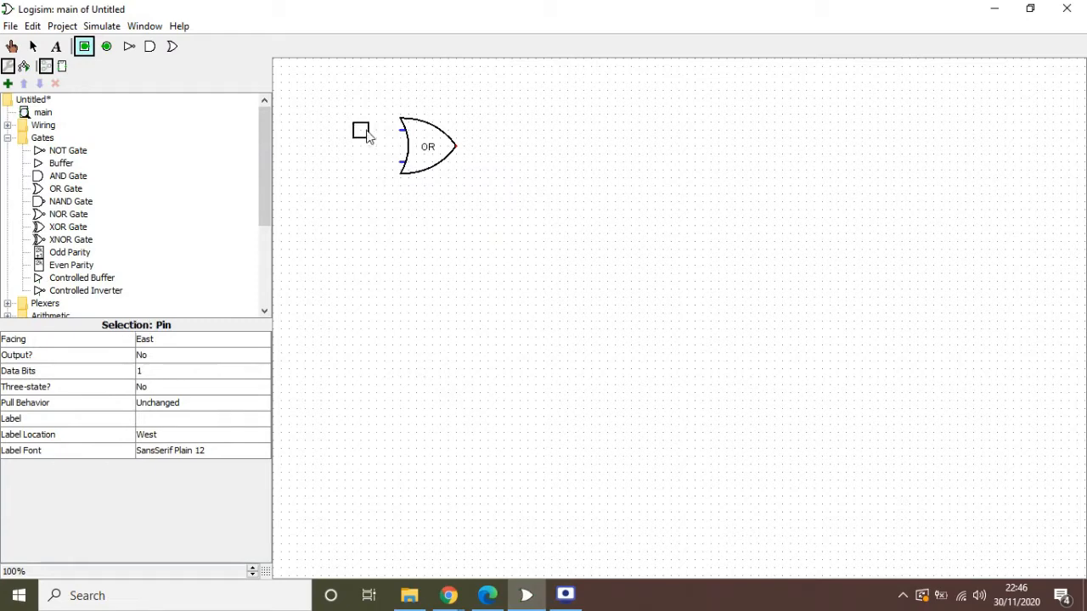
left_click(158, 417)
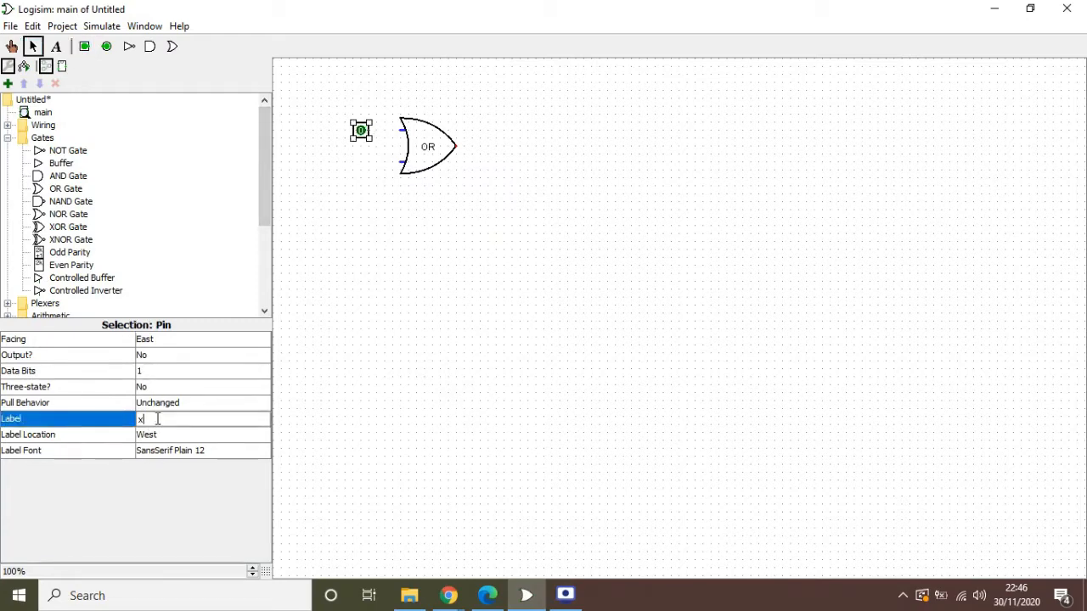
type("x1")
key("Return")
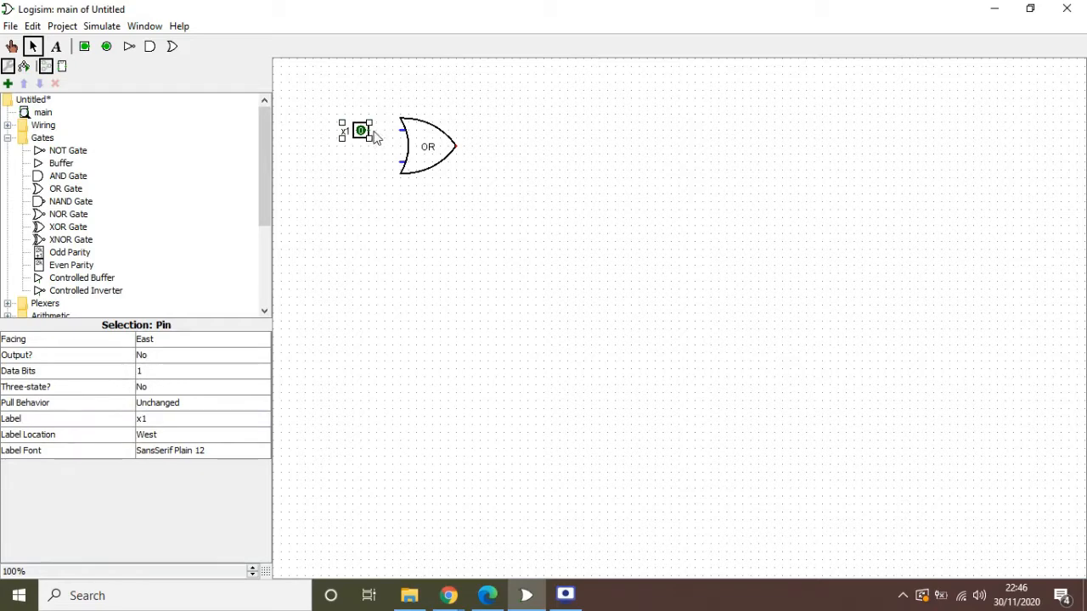
left_click_drag(369, 131, 401, 130)
Step: Add an input pin labelled x2 below x1 and wire it to the OR gate's lower input
left_click(84, 46)
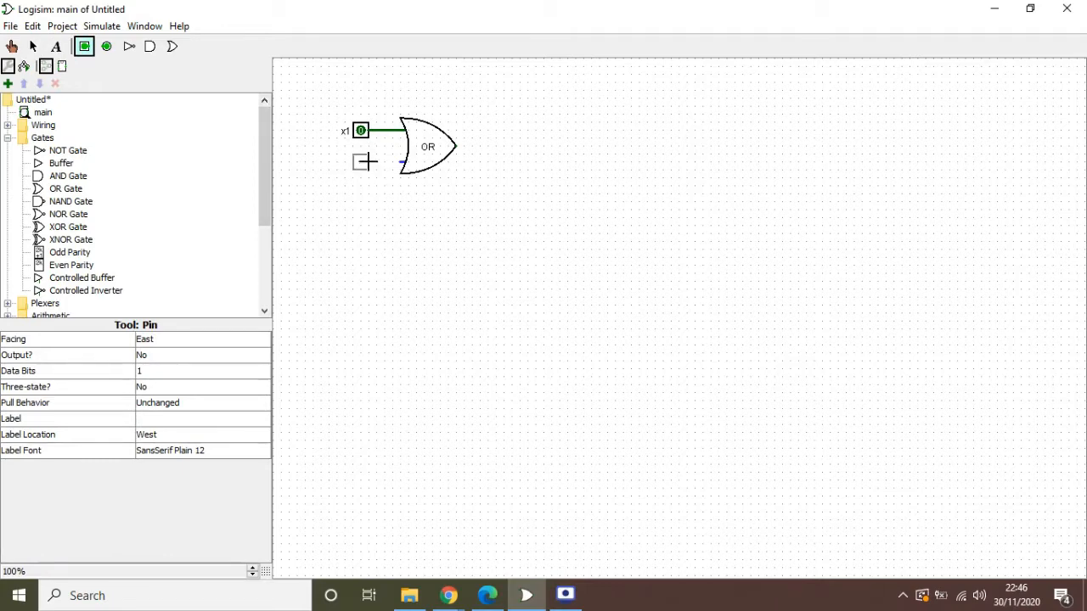
left_click(358, 163)
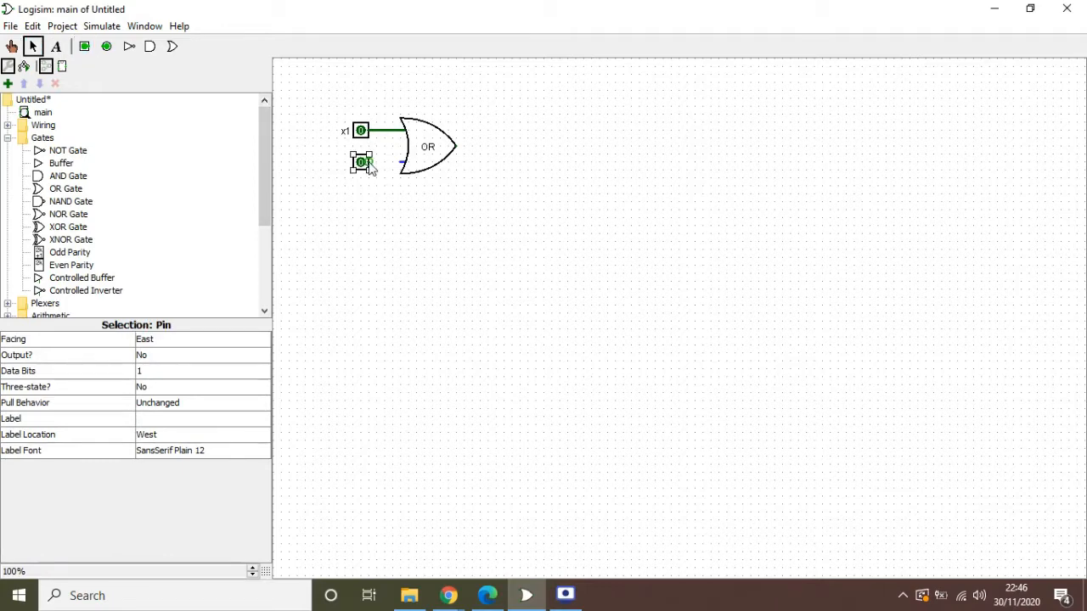
left_click(160, 418)
type("x2")
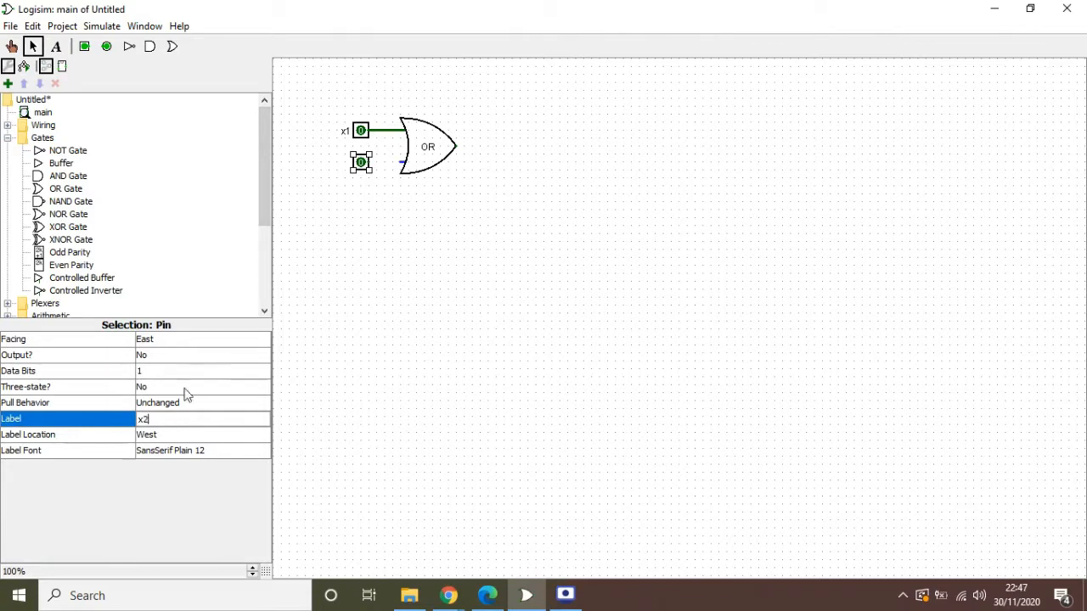
key("Return")
left_click_drag(370, 163, 400, 162)
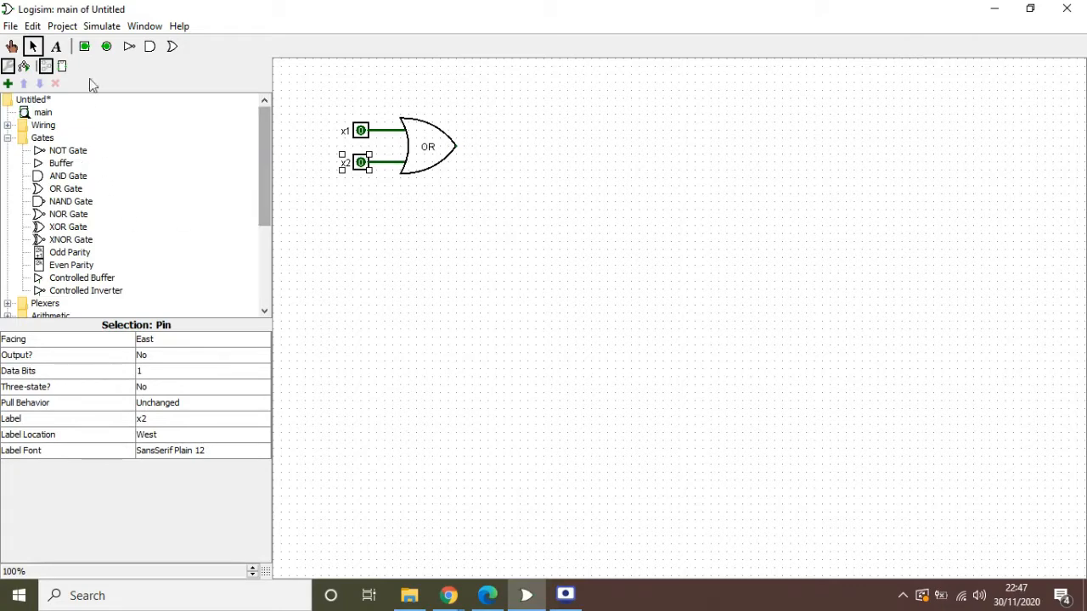
Step: Add an output pin beyond the OR gate, wire it to the gate's output and label it y
left_click(108, 46)
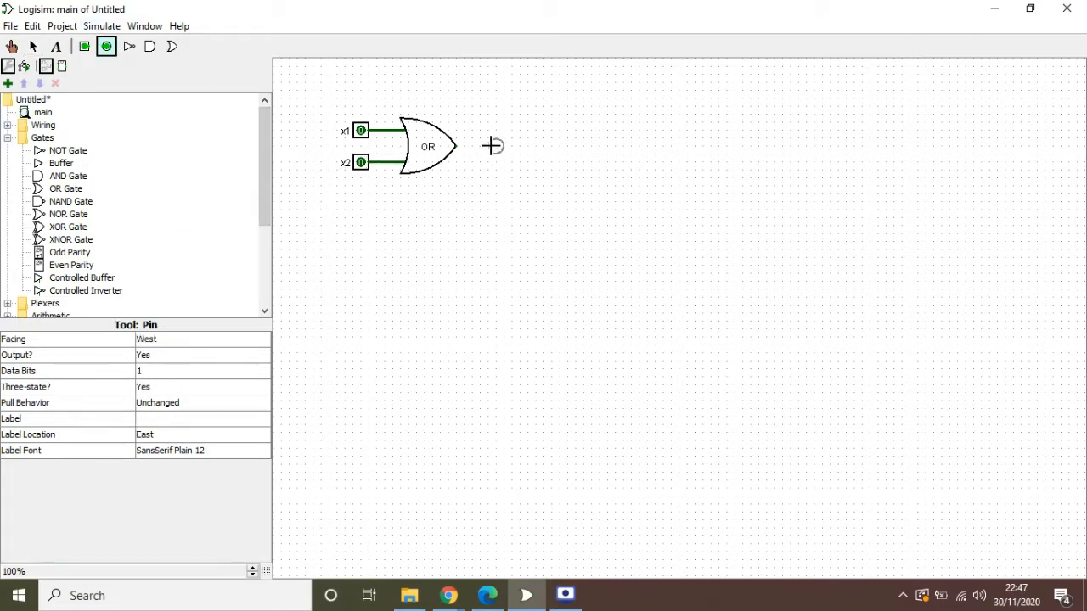
left_click(493, 146)
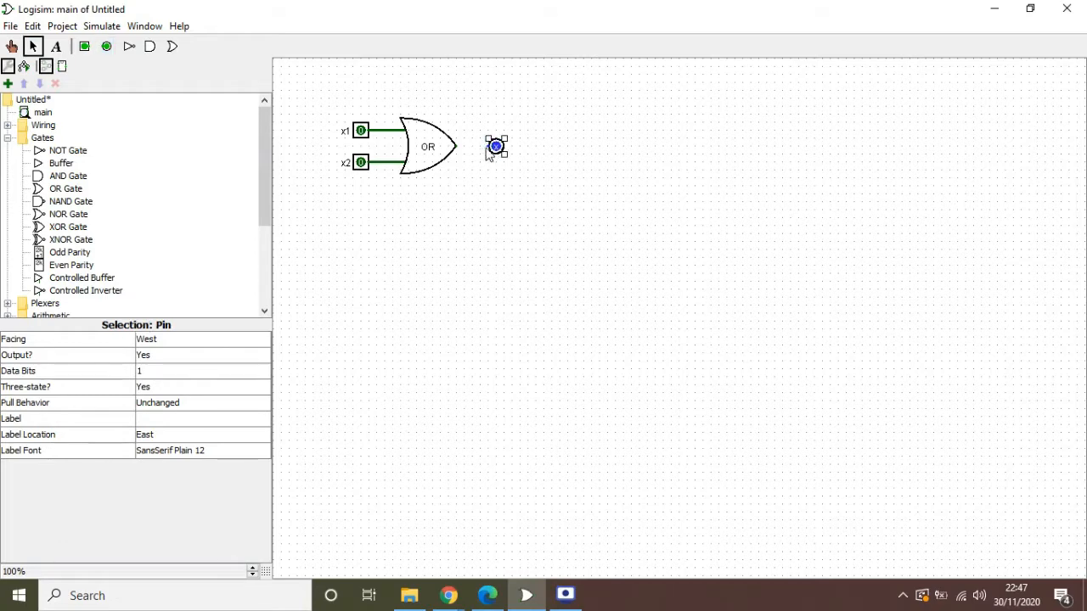
left_click_drag(486, 146, 456, 146)
left_click(166, 416)
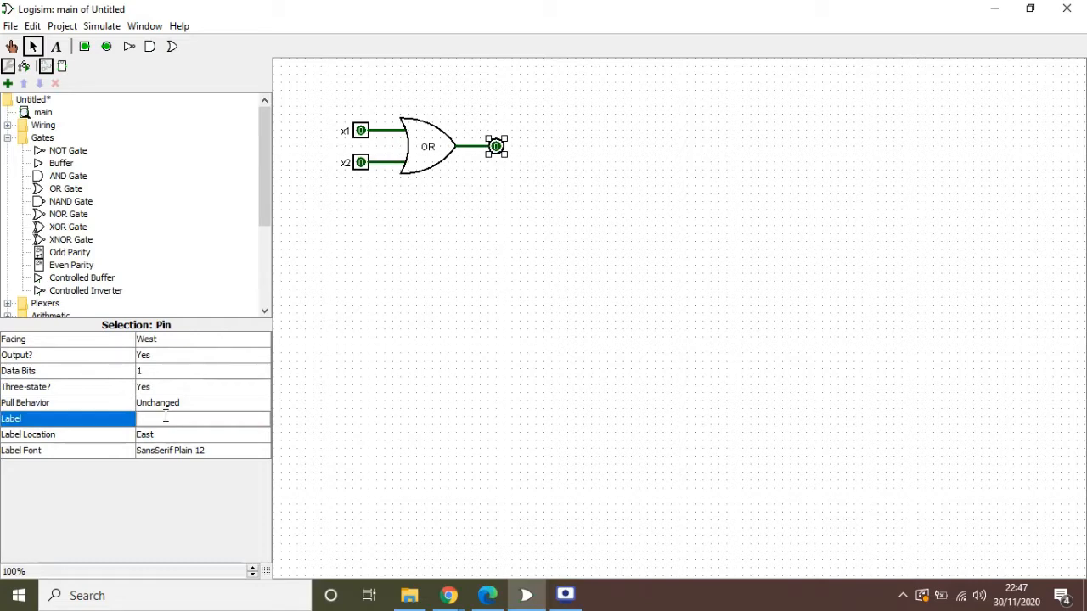
type("y")
key("Return")
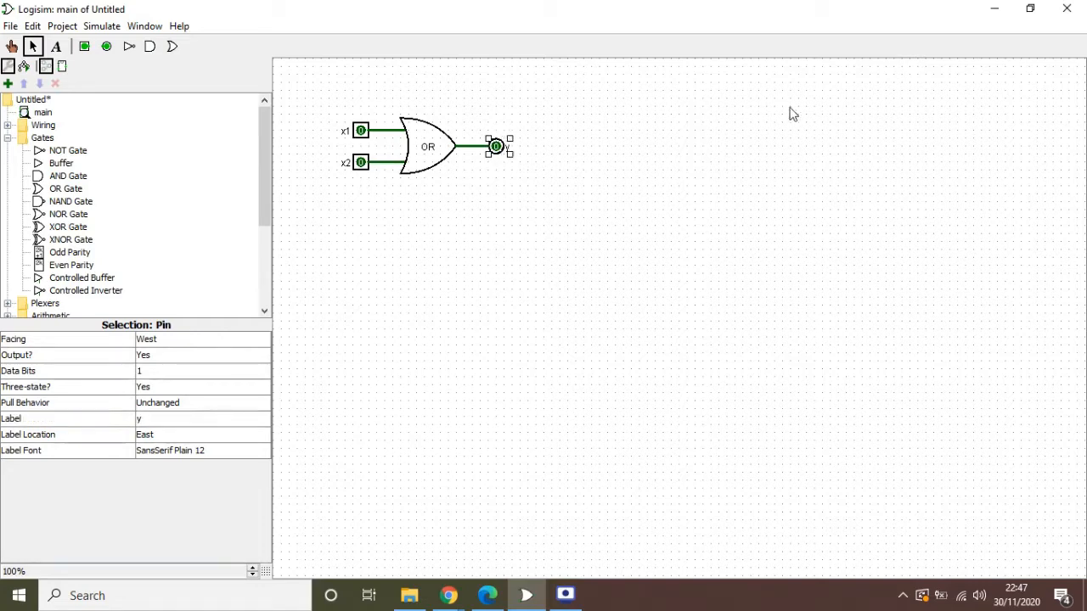
left_click(361, 208)
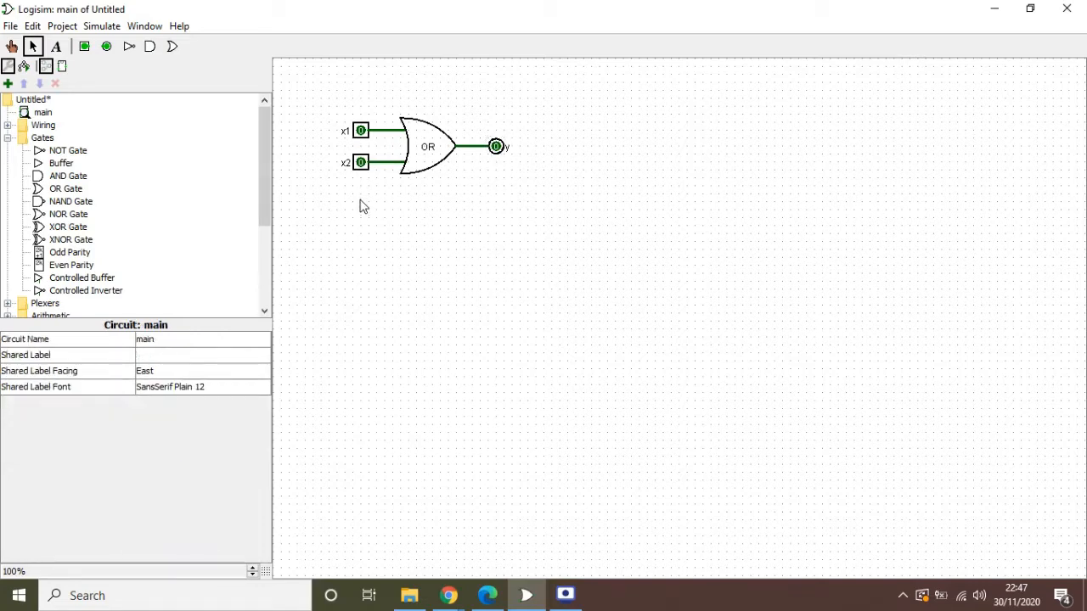
Step: Analyze the OR circuit and examine its inputs, outputs, Boolean expression and truth table
left_click(61, 25)
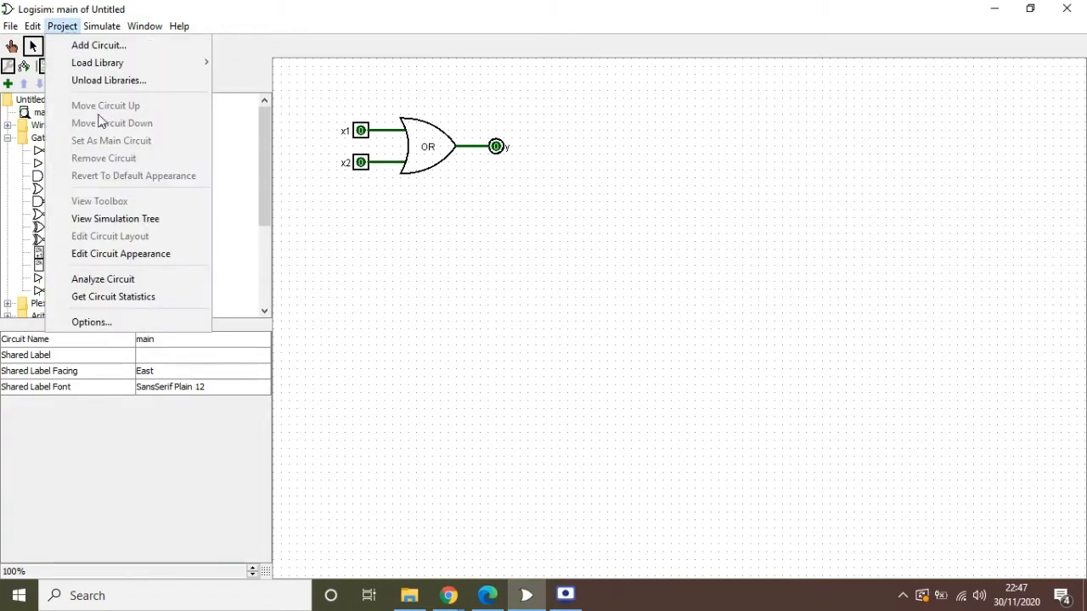
left_click(103, 280)
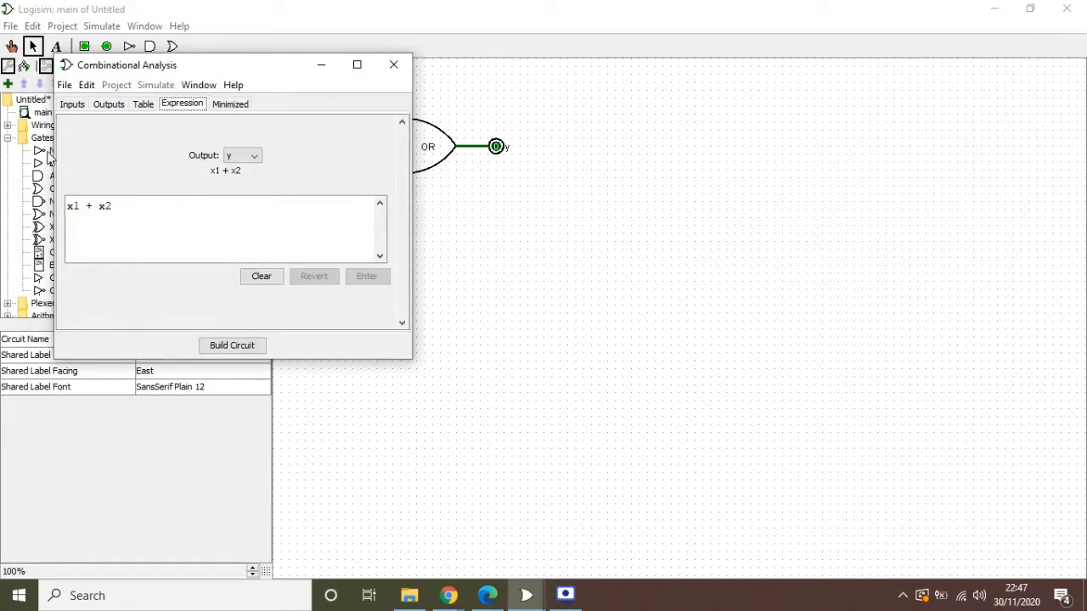
left_click(73, 104)
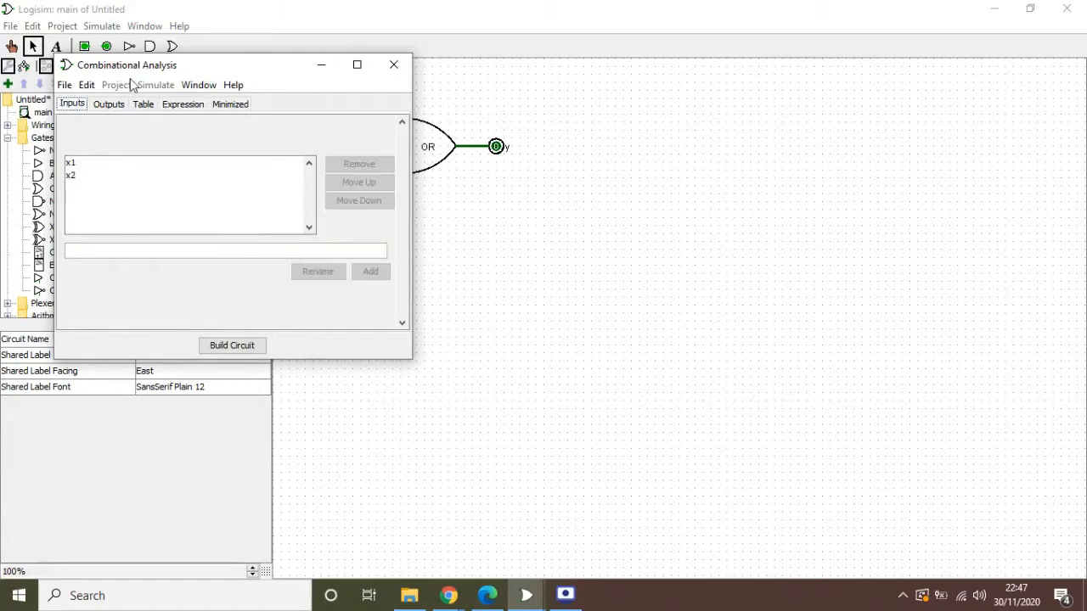
left_click(112, 105)
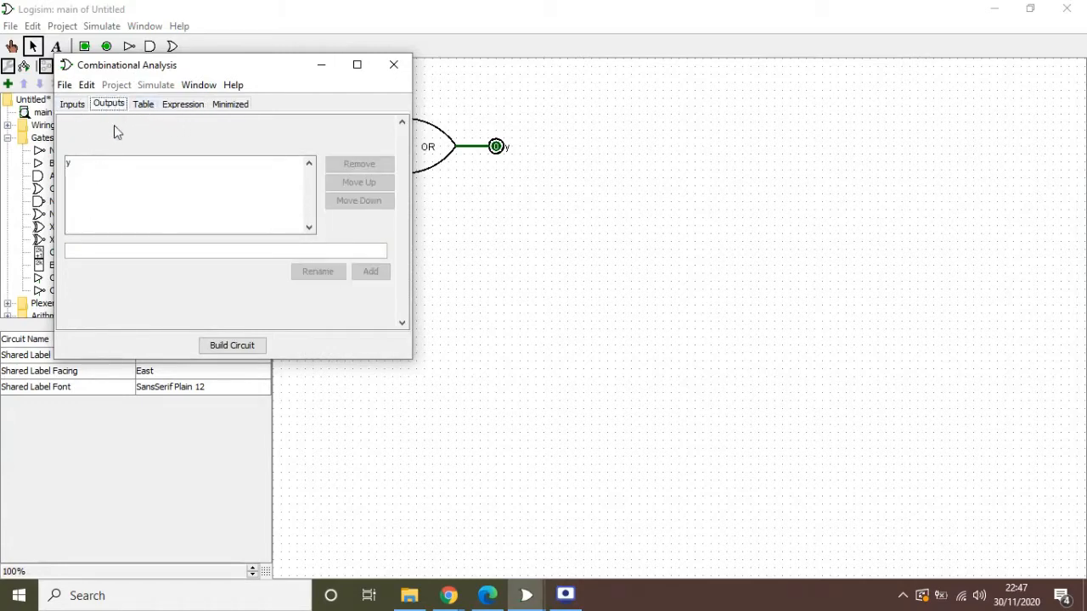
left_click(142, 105)
left_click(187, 105)
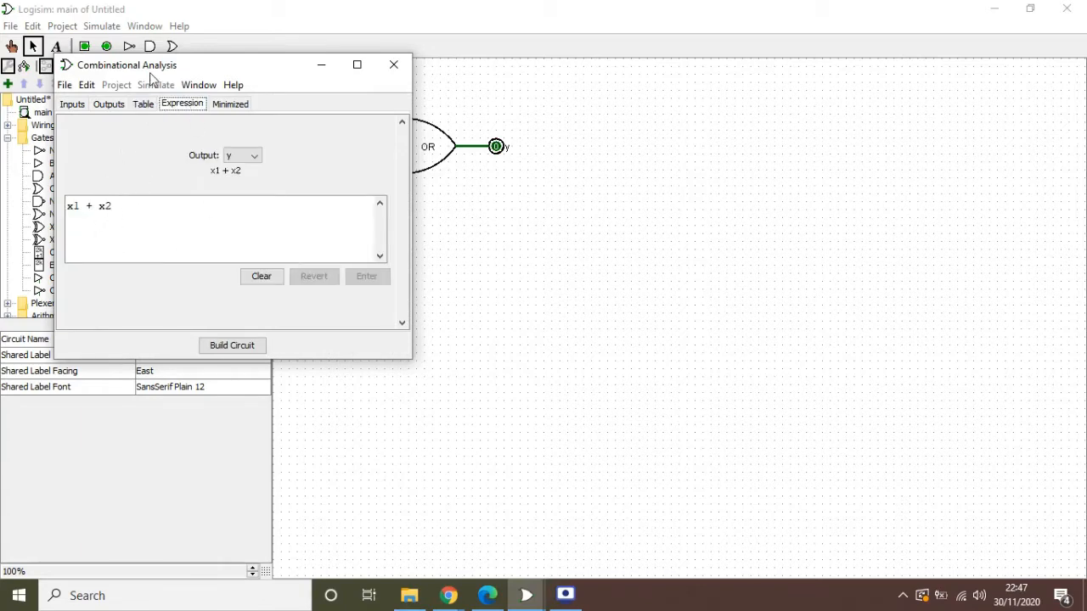
left_click(143, 110)
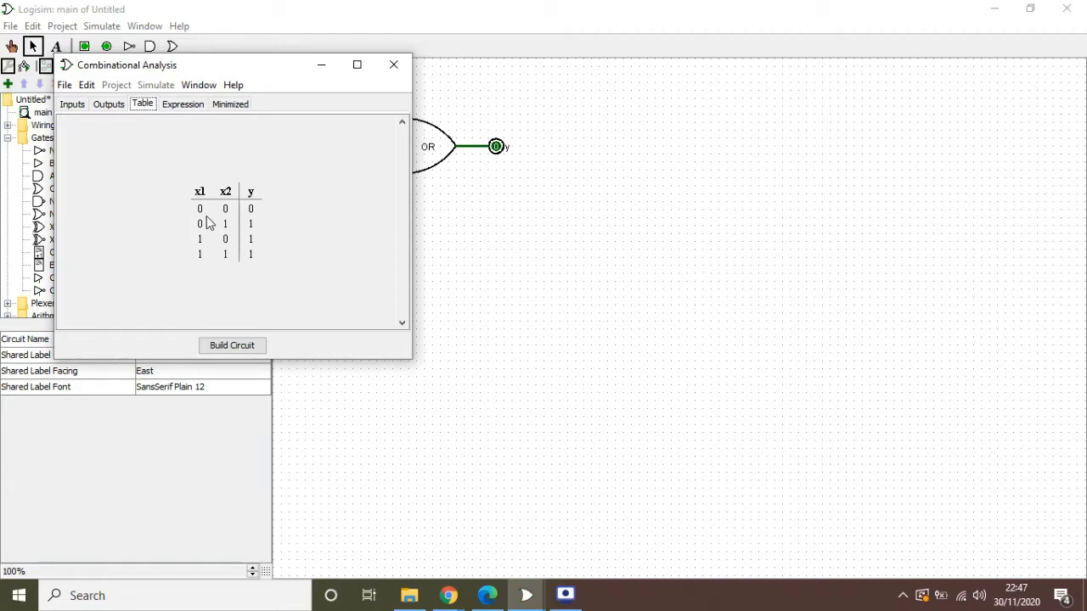
Step: View the OR circuit's minimized Karnaugh map for output y and switch its format to Product of sums
left_click(229, 104)
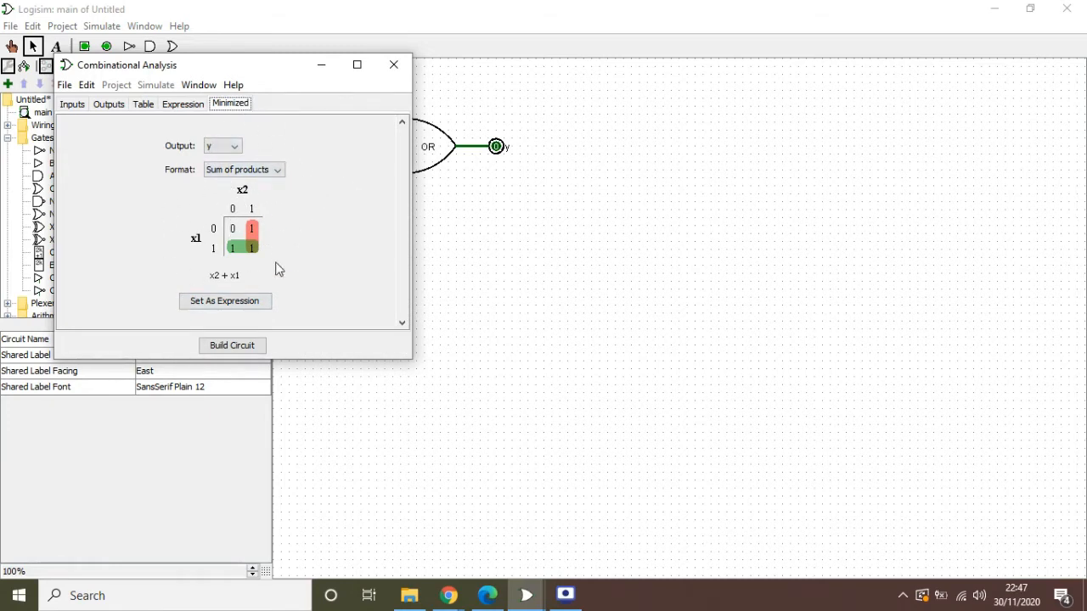
left_click(269, 172)
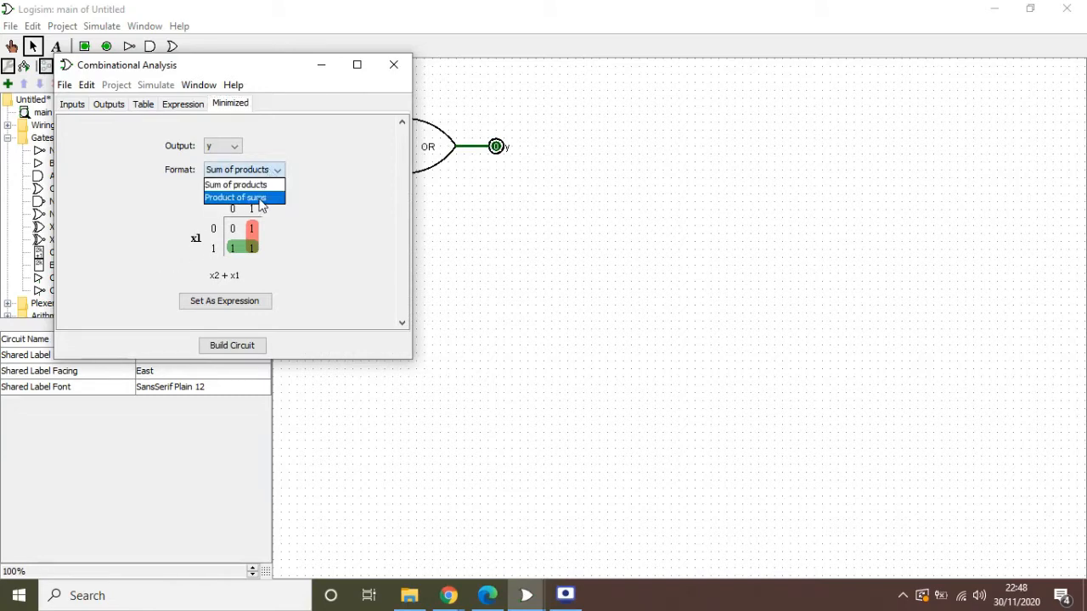
left_click(260, 199)
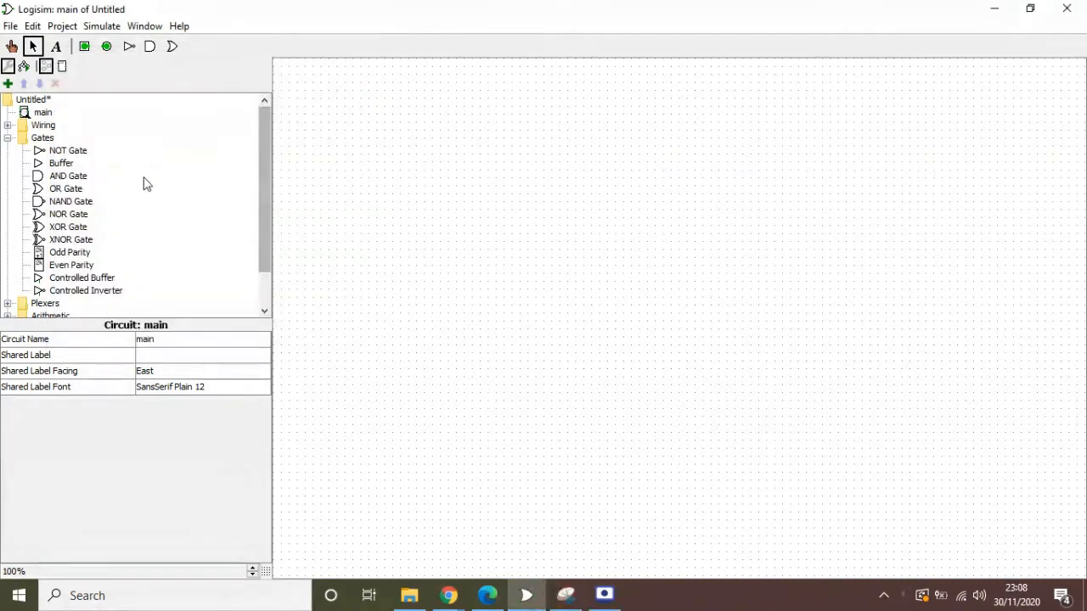
Step: Place a NOR gate on the empty canvas, configured as Wide with 2 inputs, and label it NOR
left_click(56, 216)
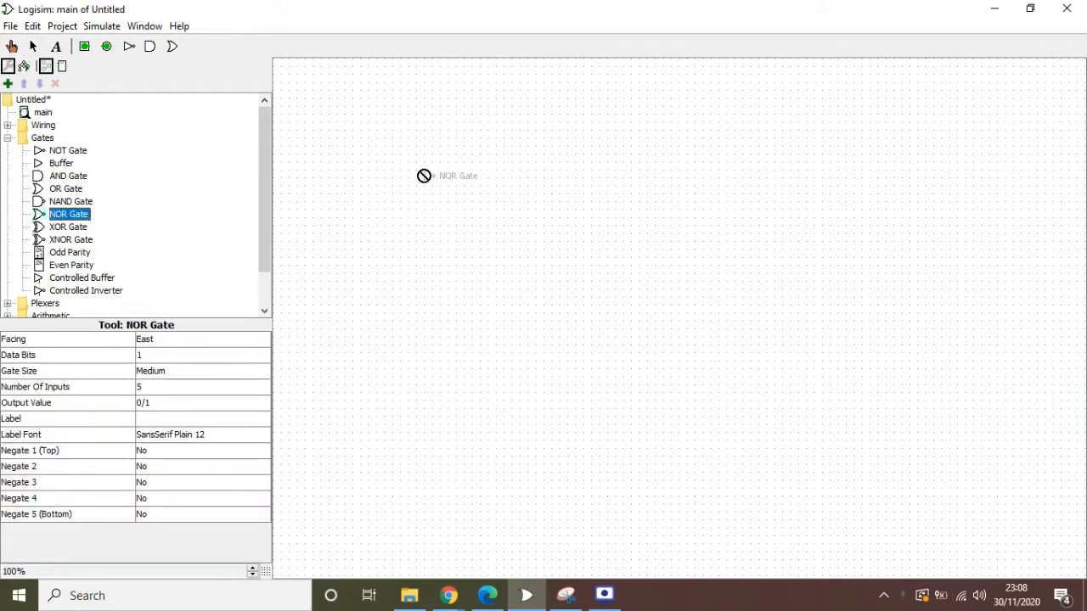
left_click(496, 170)
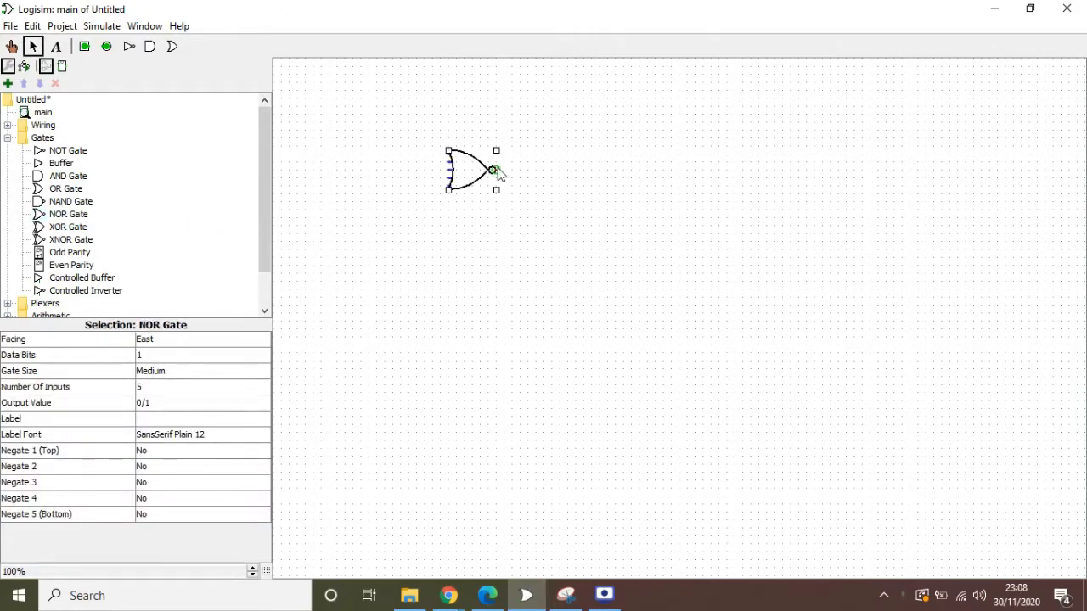
left_click(169, 374)
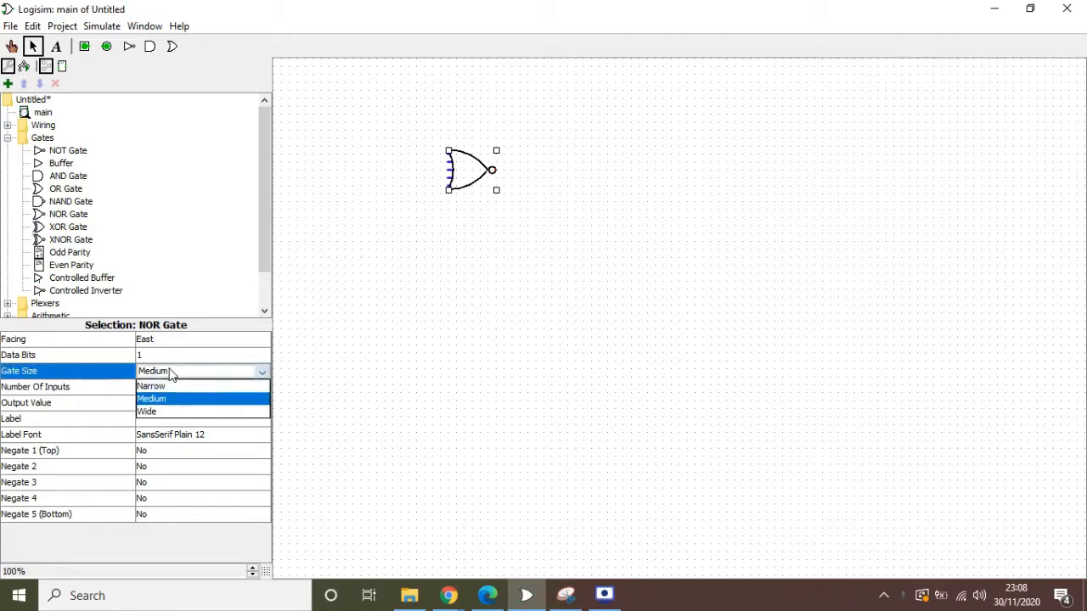
left_click(165, 411)
left_click(156, 387)
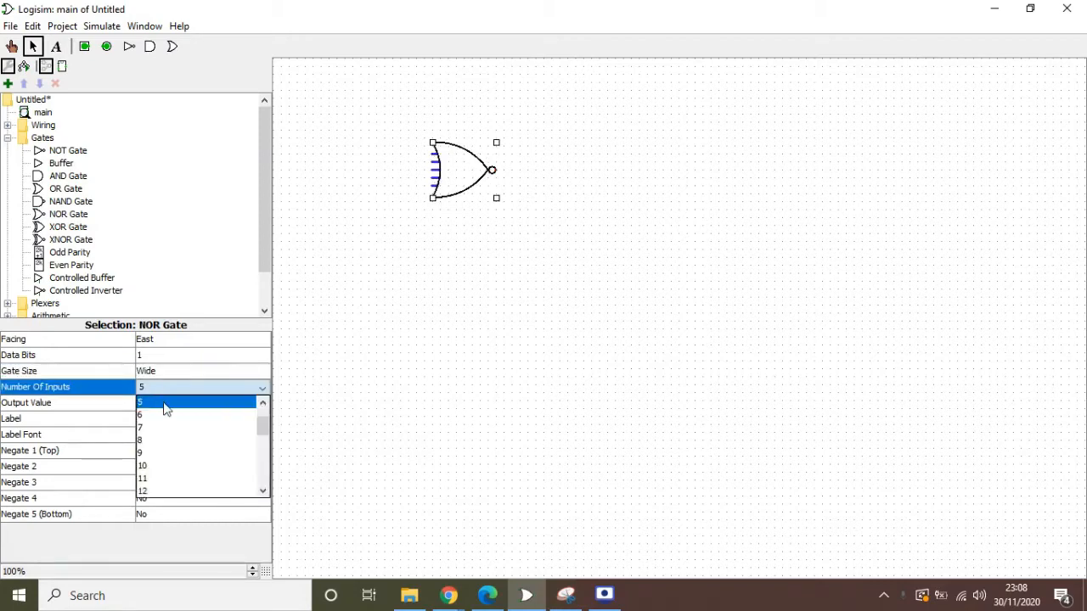
left_click(165, 406)
left_click(251, 388)
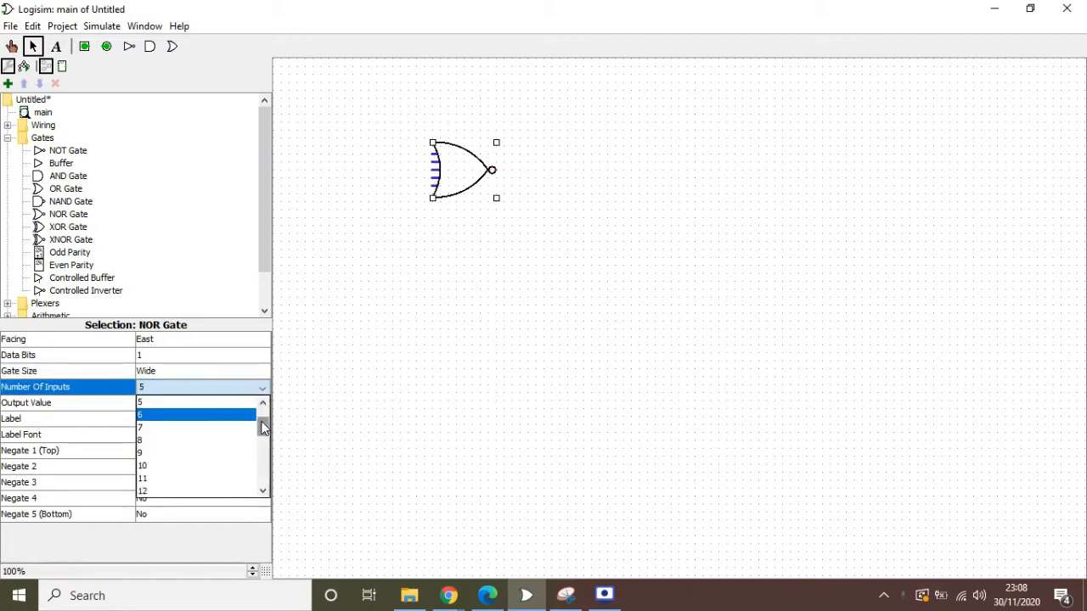
left_click(217, 404)
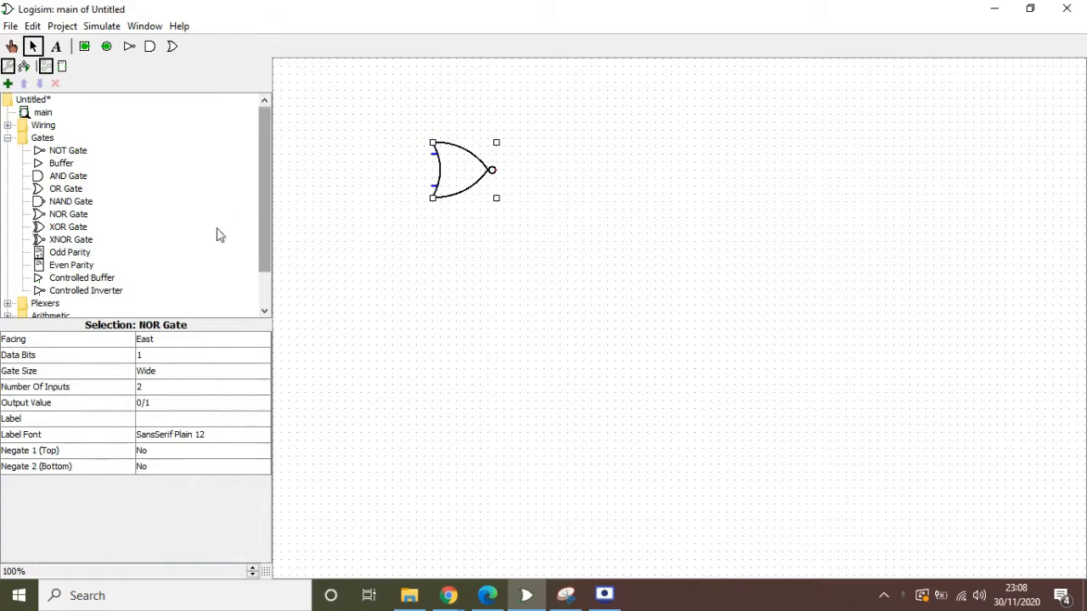
left_click(191, 416)
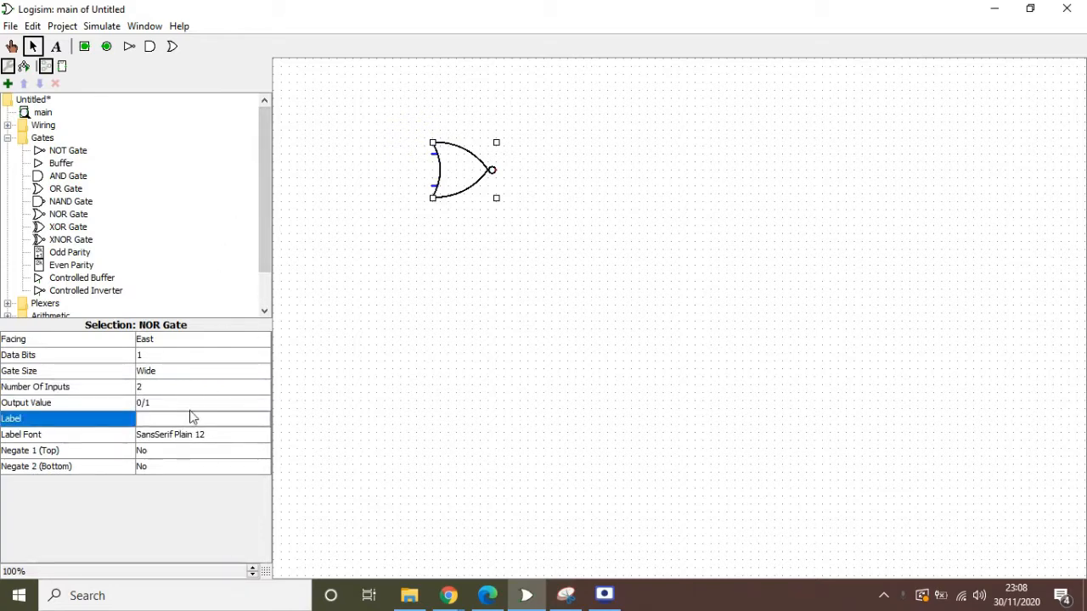
type("NOR")
key("Return")
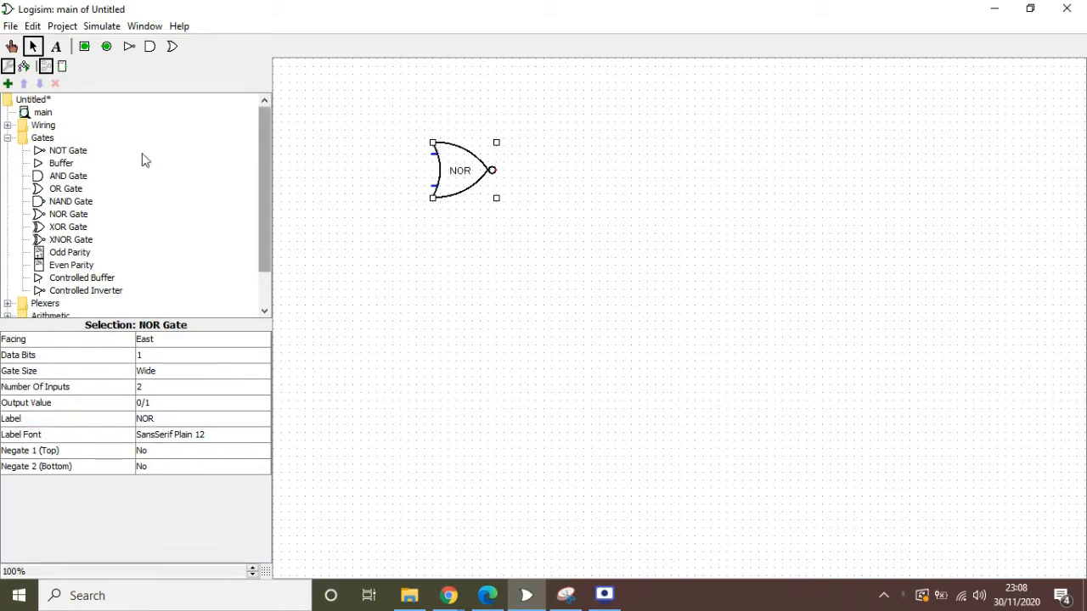
Step: Add an input pin wired to the NOR gate's upper input and try to label it x1
left_click(84, 49)
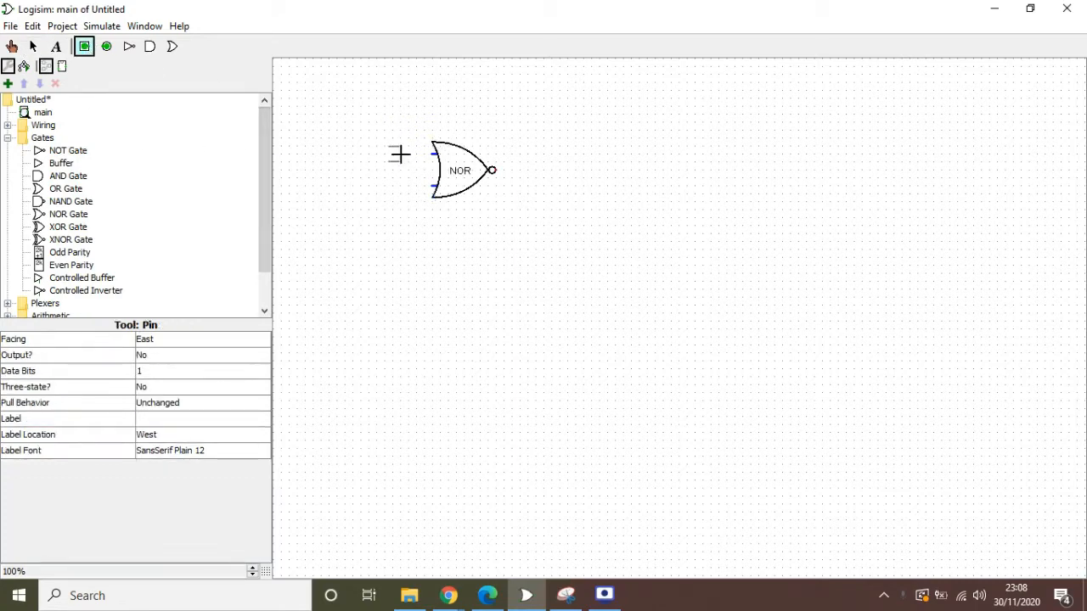
left_click(396, 154)
left_click_drag(404, 155, 434, 155)
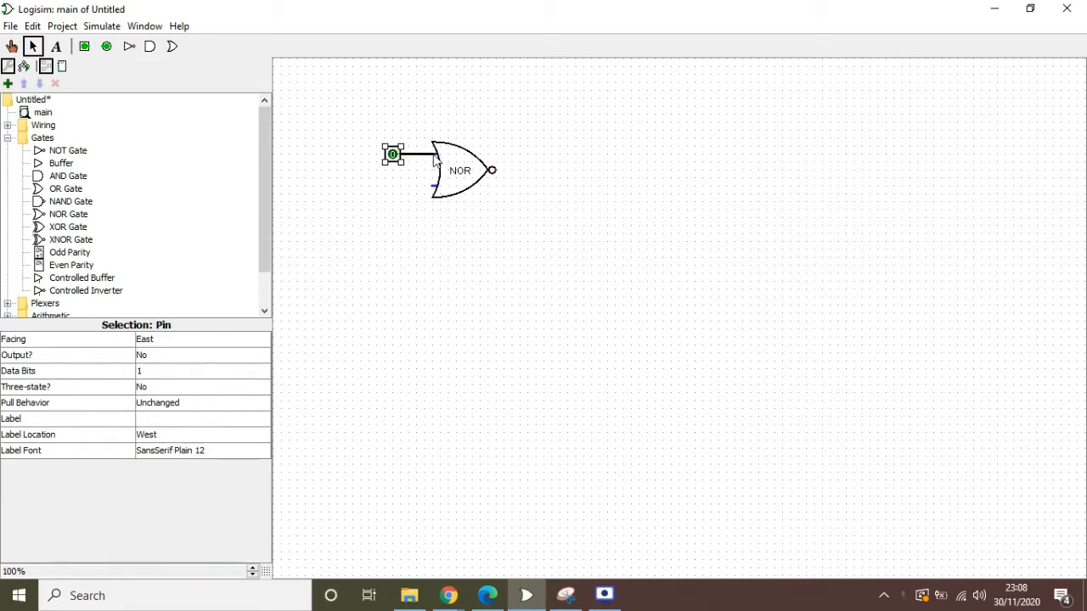
left_click(153, 417)
type("x1")
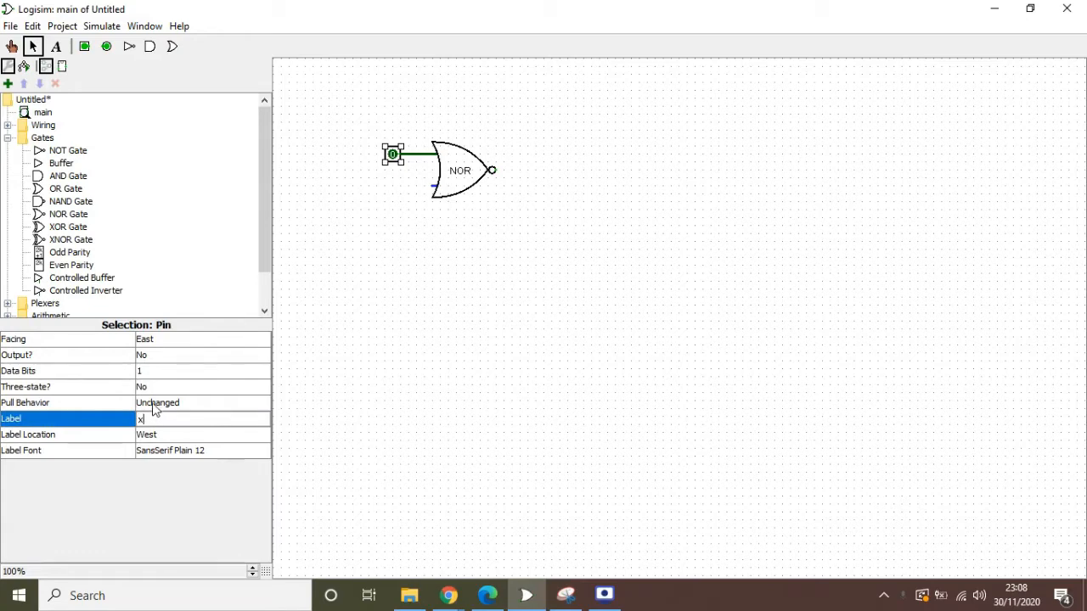
Step: Add a second input pin below the first, wire it to the NOR gate's lower input and label it x2
left_click(84, 47)
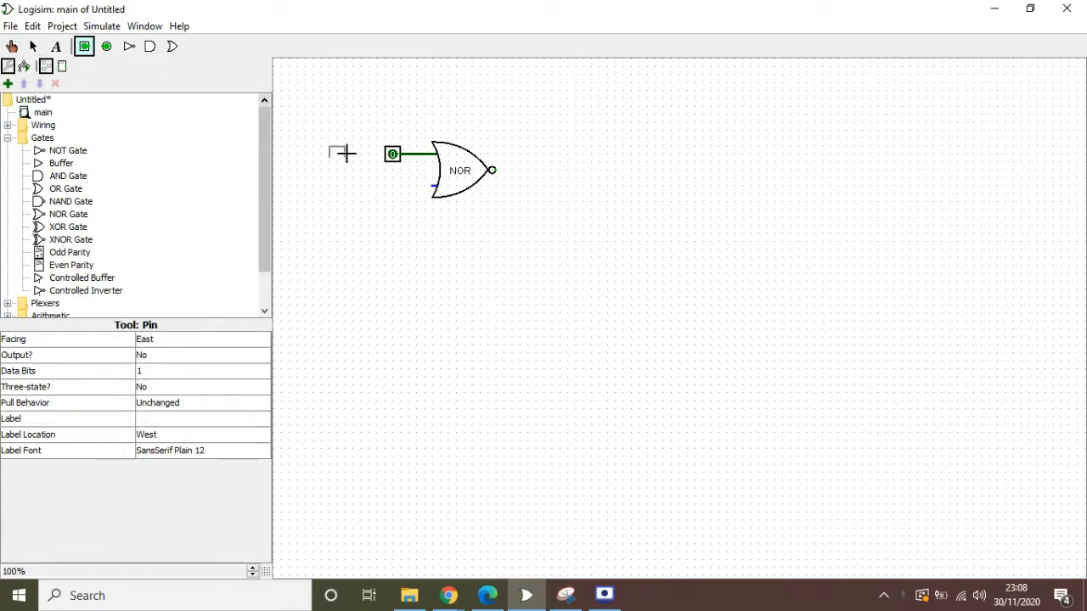
left_click(393, 186)
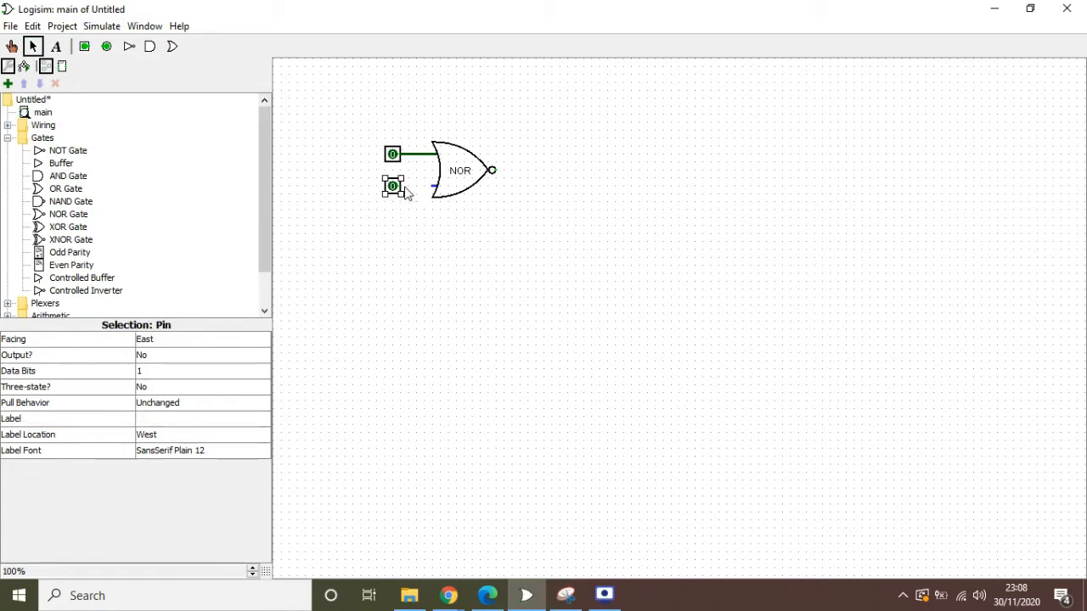
left_click_drag(403, 189, 434, 187)
left_click(173, 419)
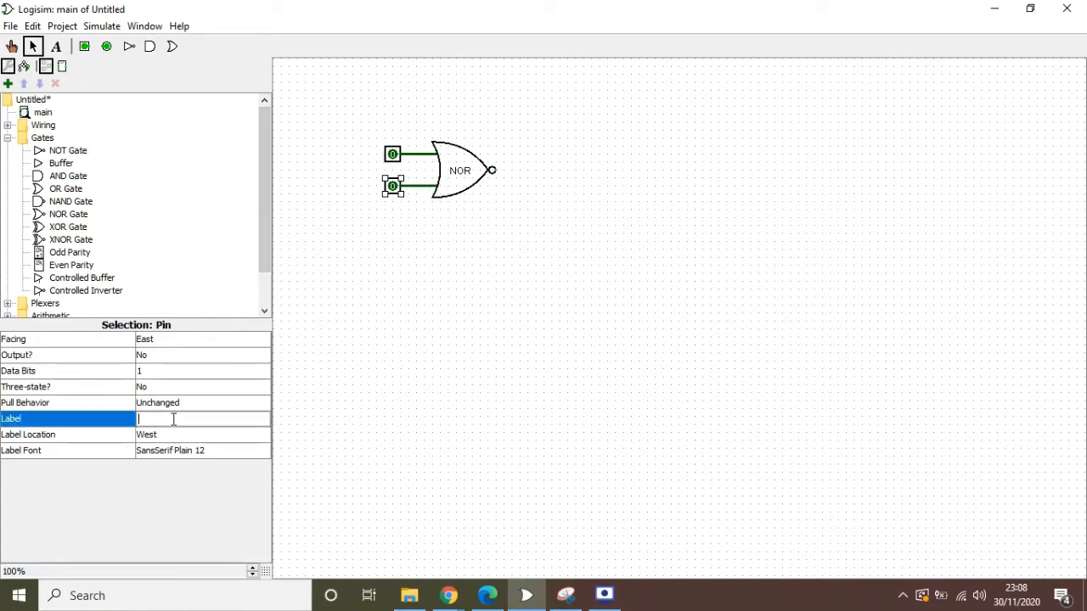
type("x2")
key("Return")
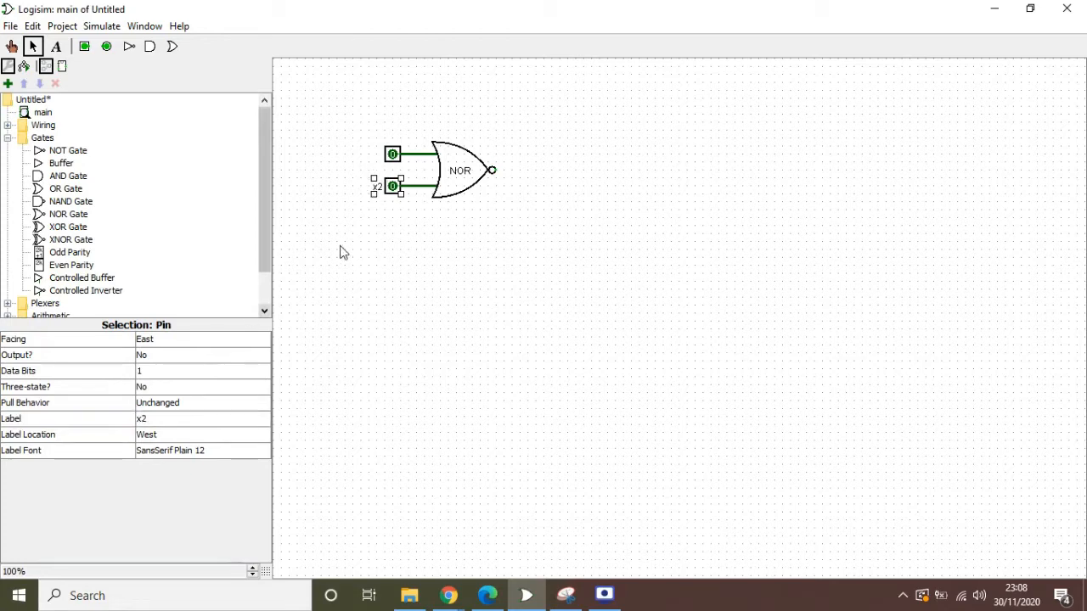
Step: Label the unlabelled upper input pin x1
left_click(395, 158)
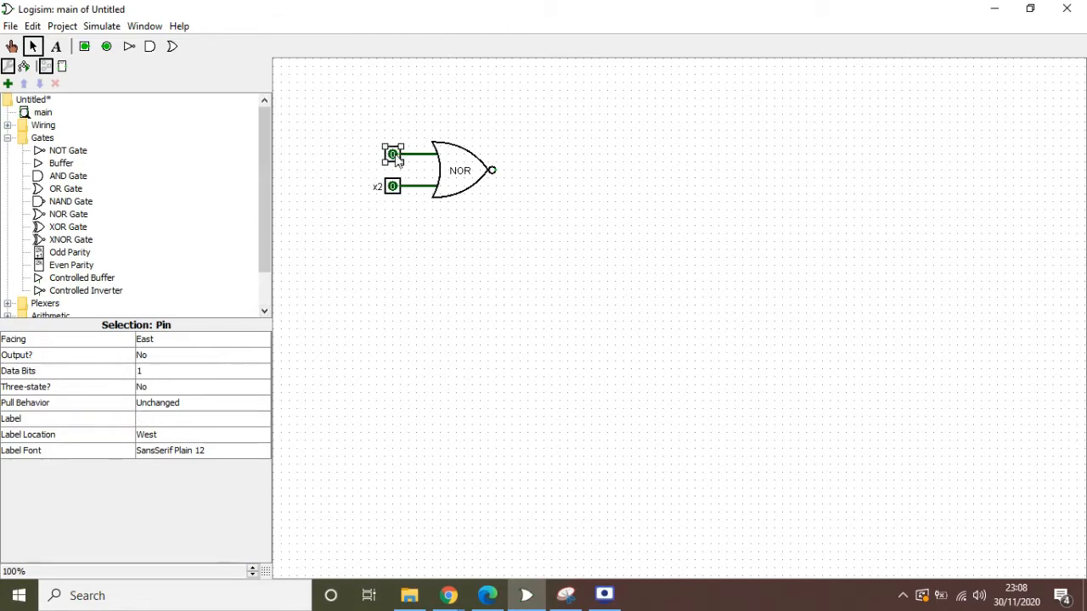
left_click(153, 419)
type("x1")
key("Return")
Step: Add an output pin beyond the NOR gate, label it y and wire it to the gate's output
left_click(107, 46)
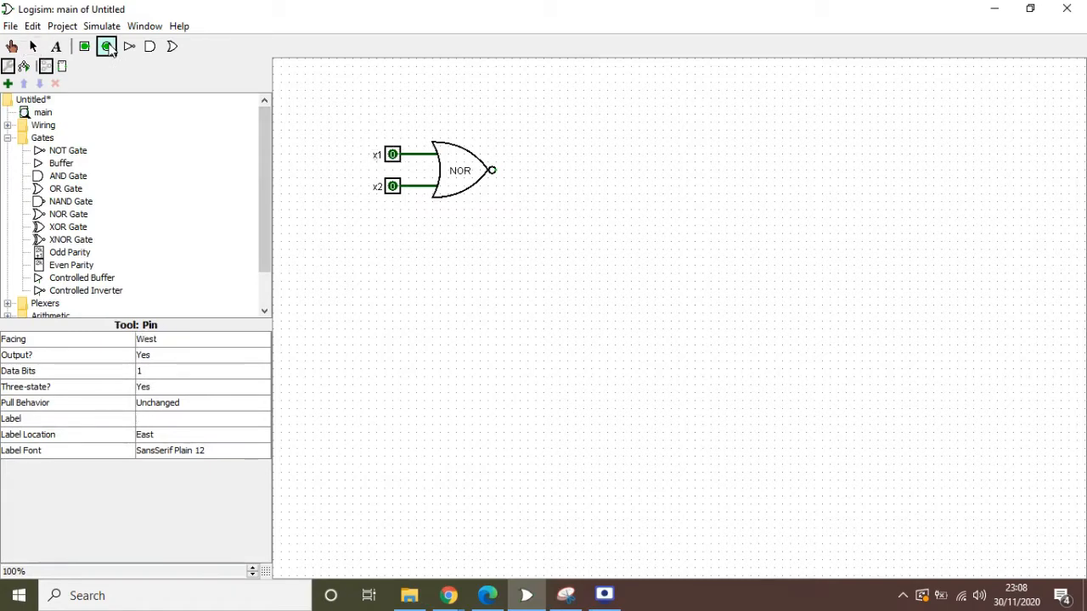
left_click(521, 171)
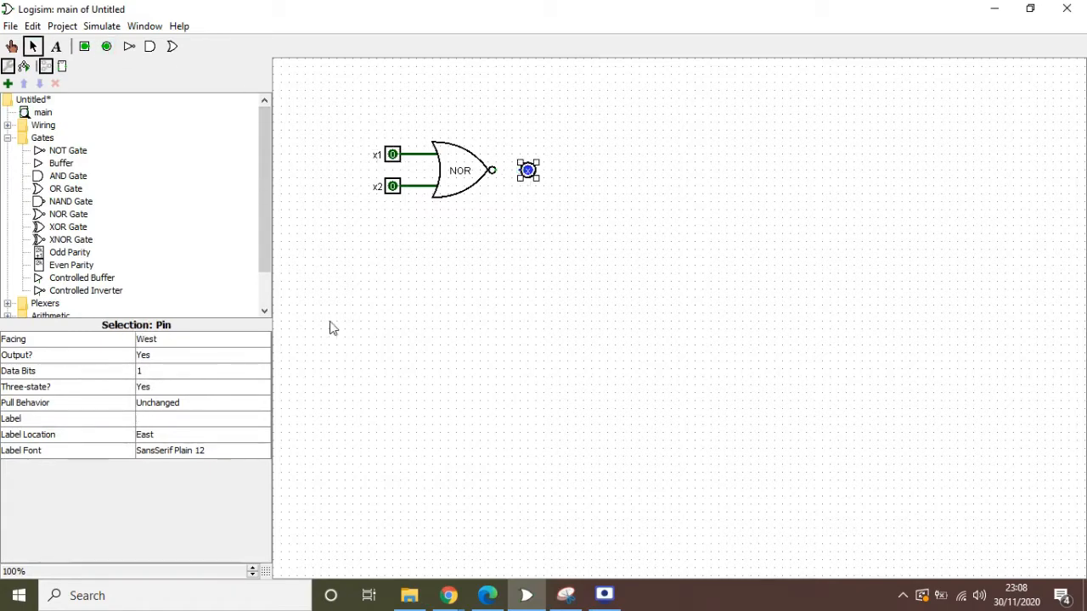
left_click(180, 419)
type("y")
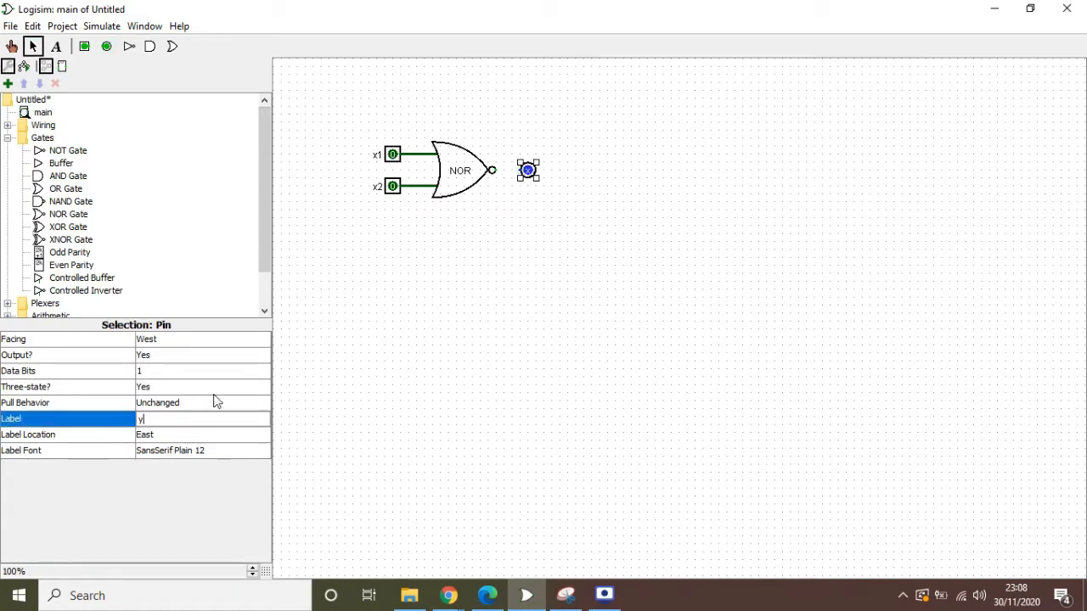
key("Return")
left_click_drag(495, 171, 527, 173)
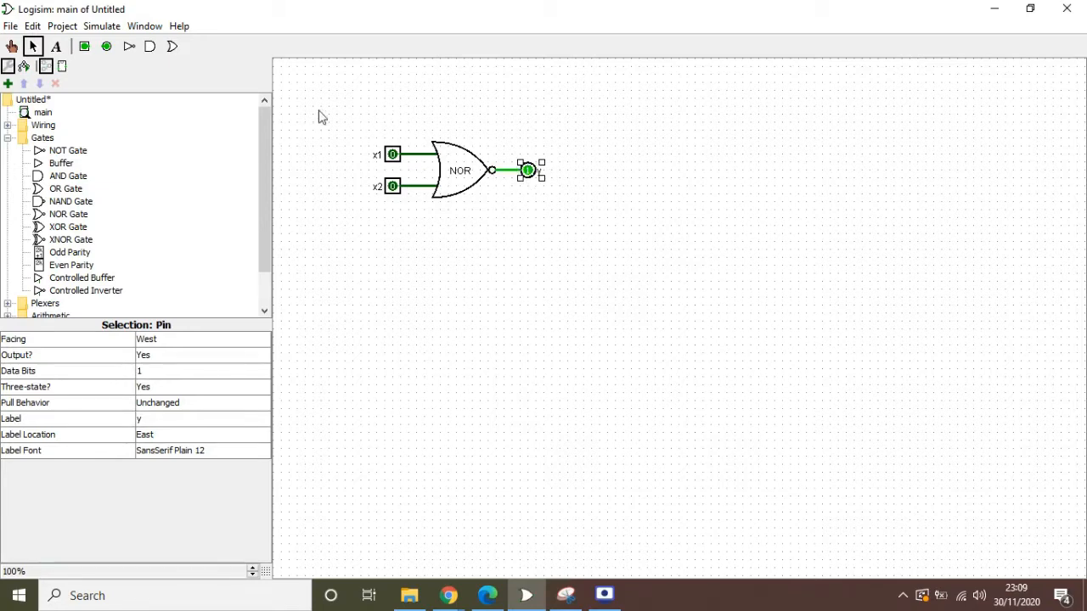
Step: Toggle input pins x1 and x2 through their value combinations to test the NOR gate's output y
left_click(12, 47)
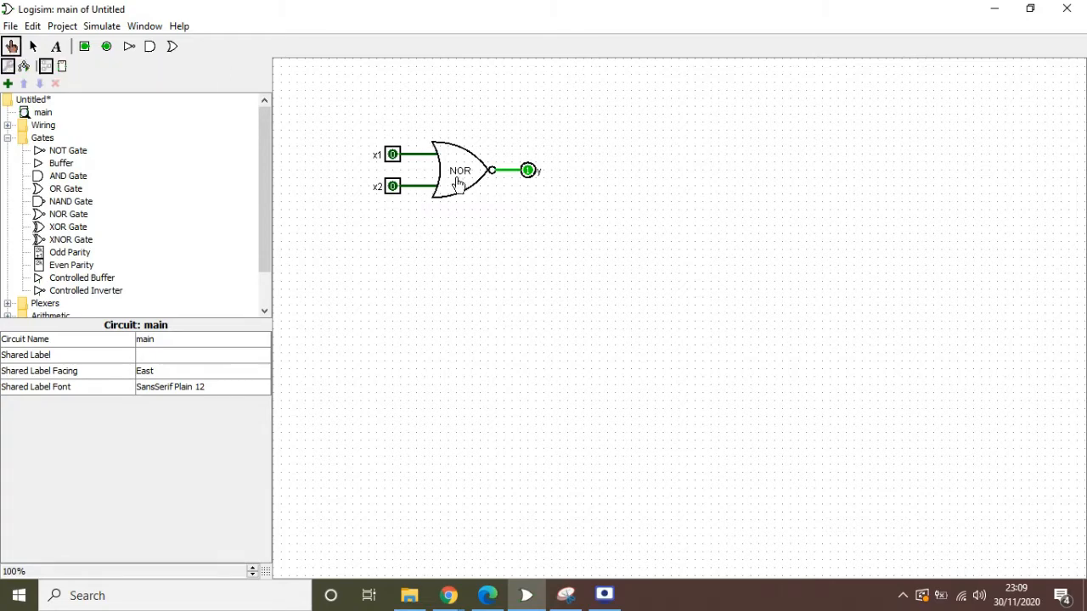
left_click(393, 158)
left_click(394, 160)
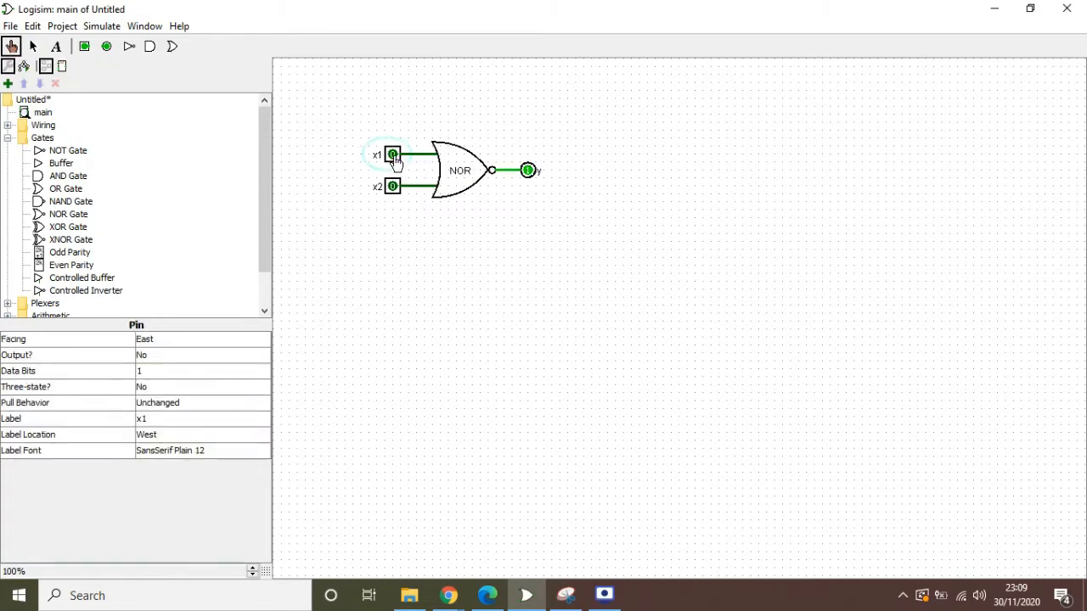
left_click(394, 188)
left_click(395, 157)
left_click(400, 159)
left_click(397, 192)
left_click(393, 194)
left_click(396, 194)
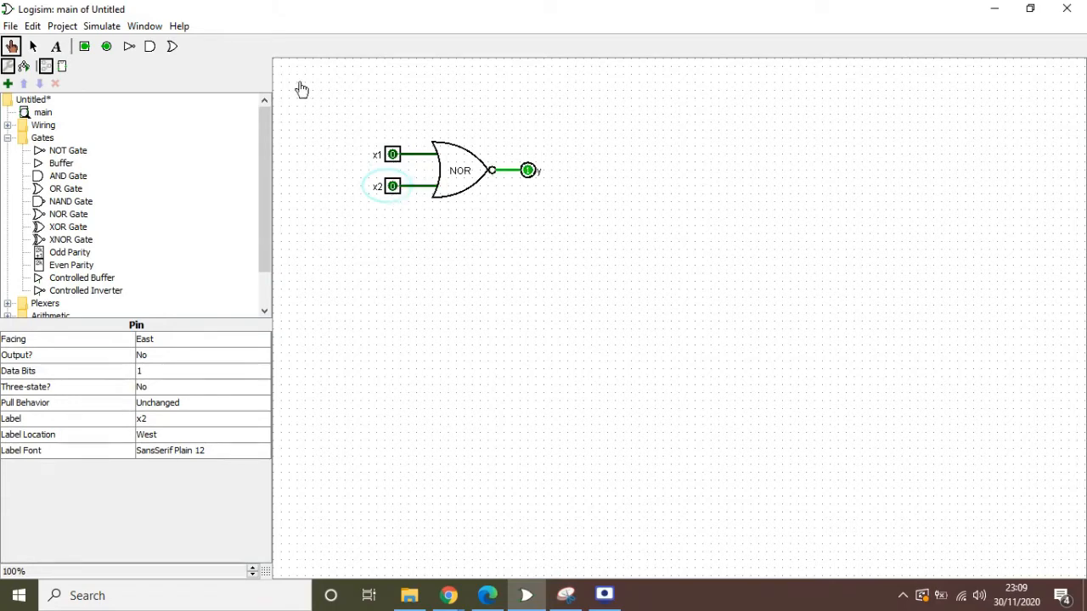
Step: Analyze the NOR circuit and examine its Boolean expression and truth table beside the schematic
left_click(61, 30)
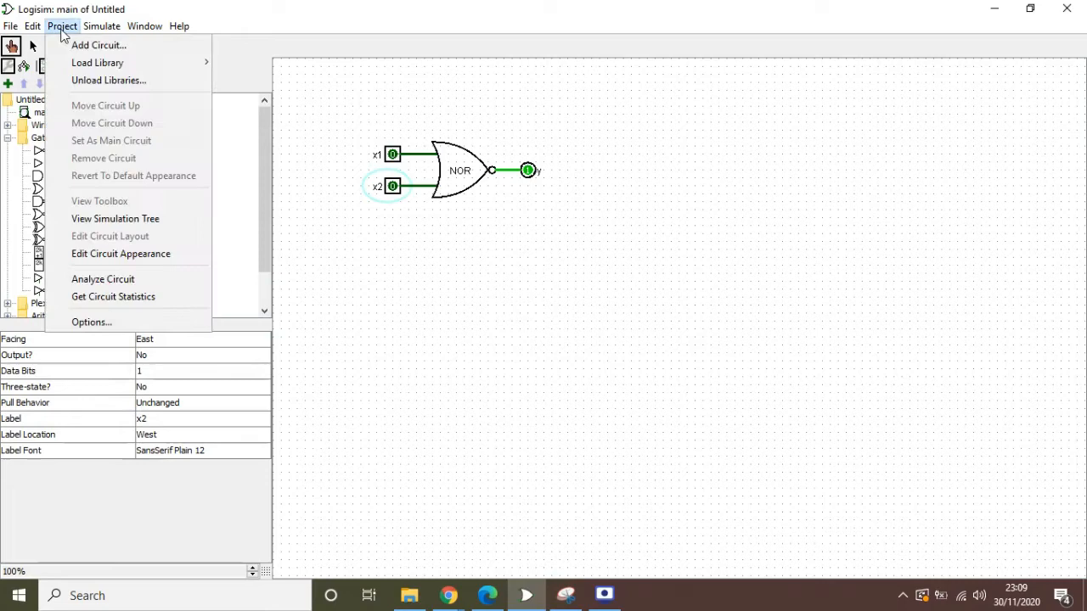
left_click(141, 280)
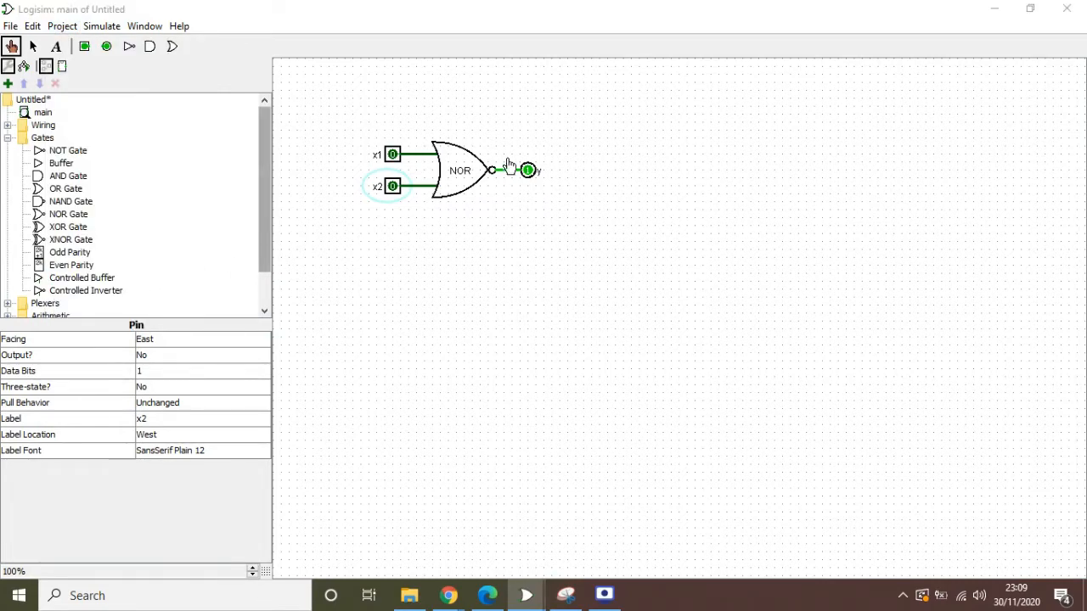
mouse_move(527, 590)
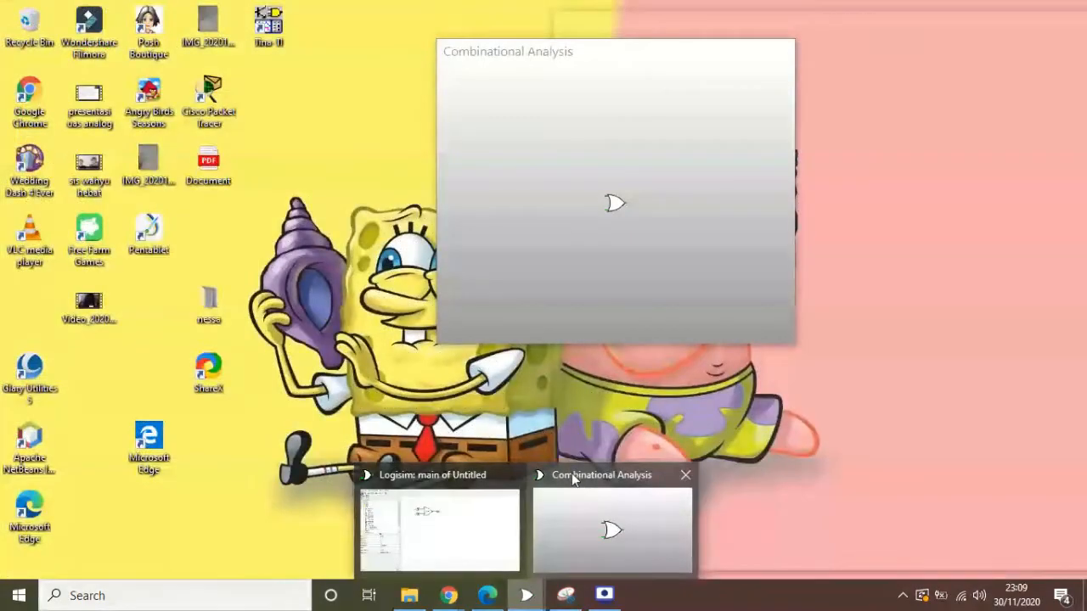
left_click(571, 473)
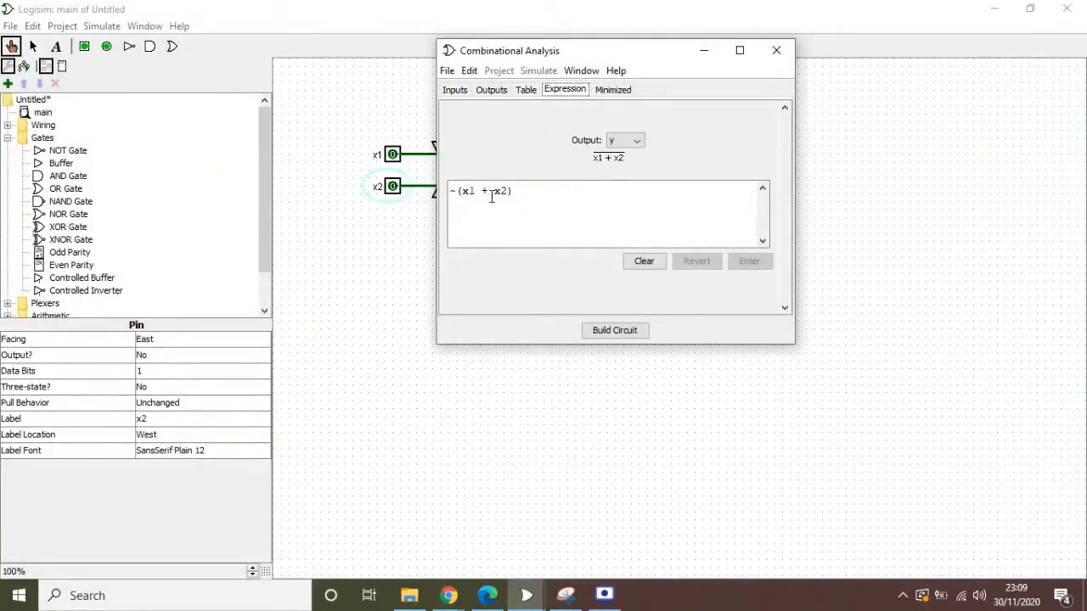
left_click(527, 92)
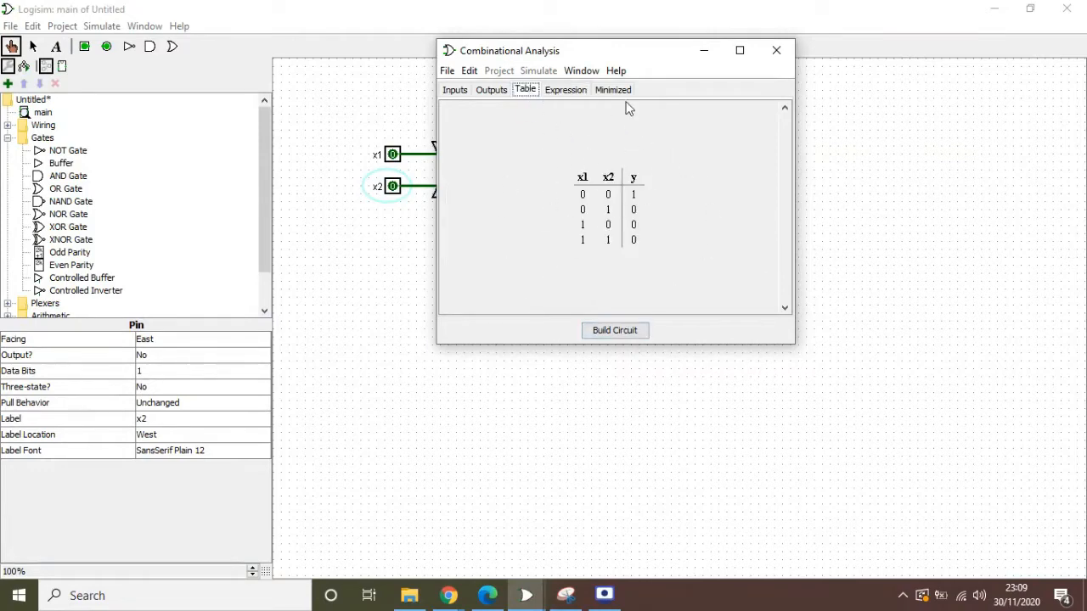
left_click_drag(638, 50, 576, 55)
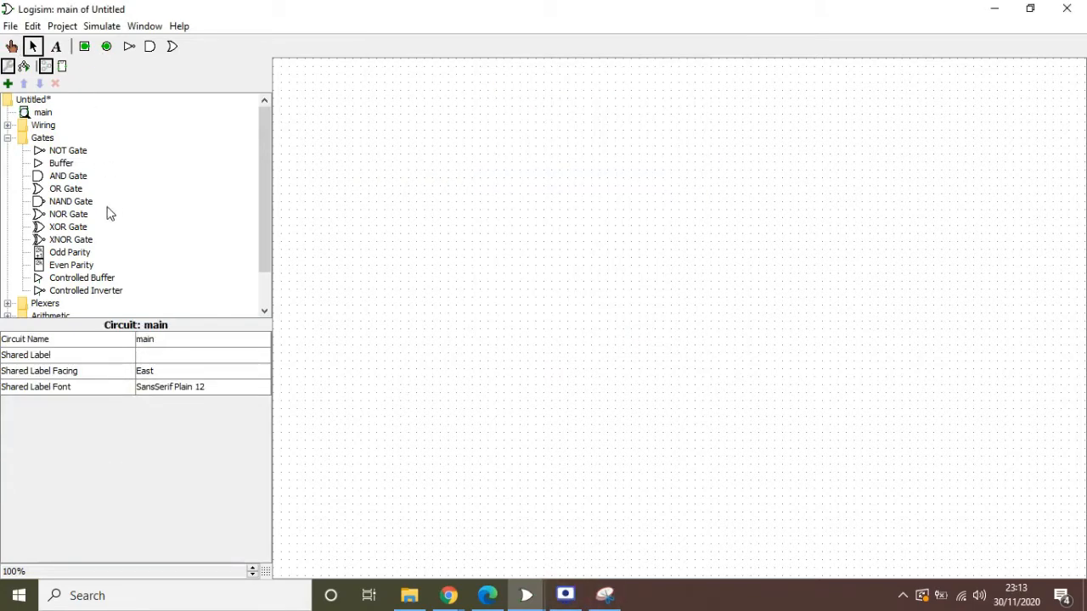
Step: Place a NAND gate on the empty canvas, configured as Wide with 2 inputs, and label it NAND
left_click(68, 204)
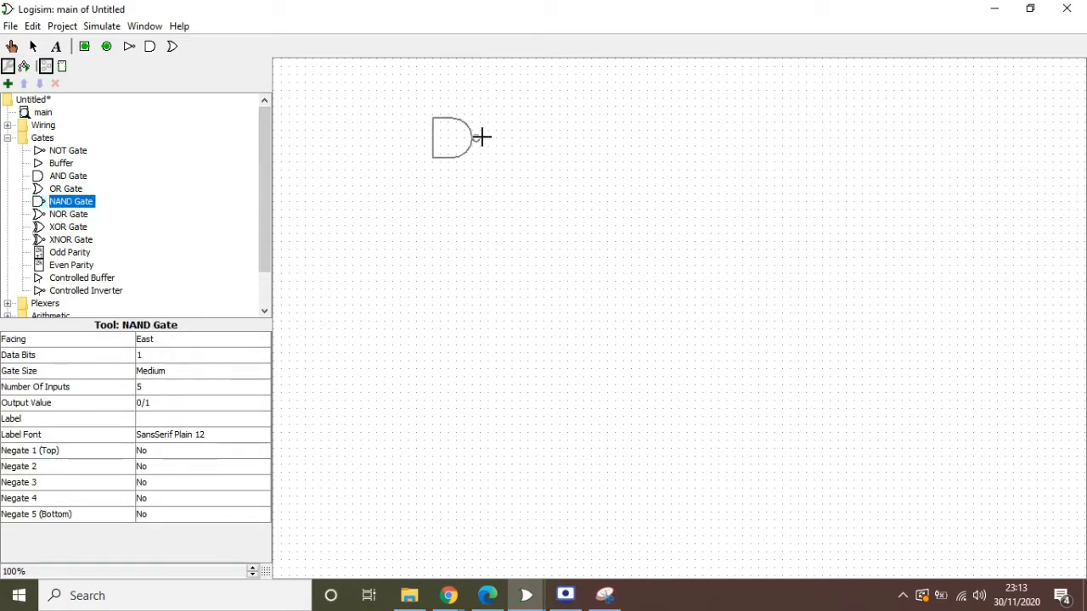
left_click(452, 129)
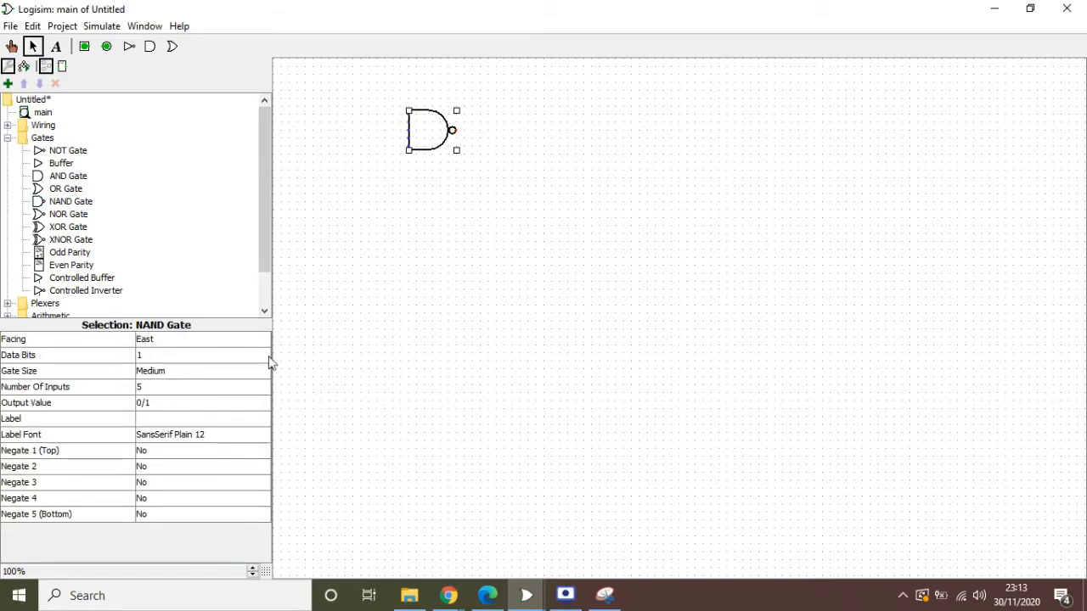
left_click(165, 371)
left_click(149, 413)
left_click(172, 390)
scroll(238, 424, "up", 3)
left_click(197, 400)
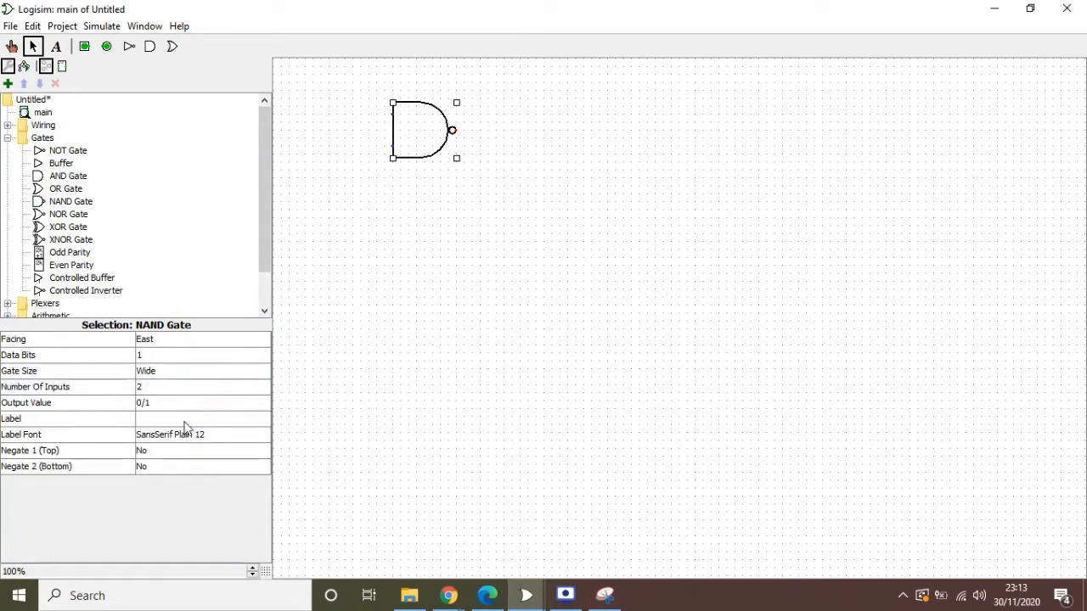
left_click(189, 418)
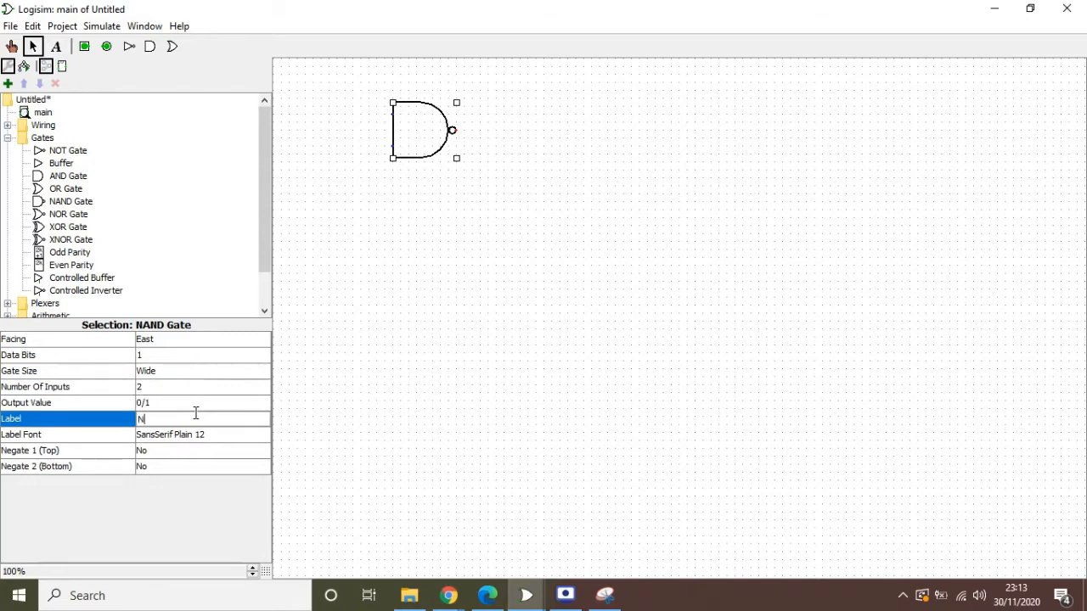
key("Return")
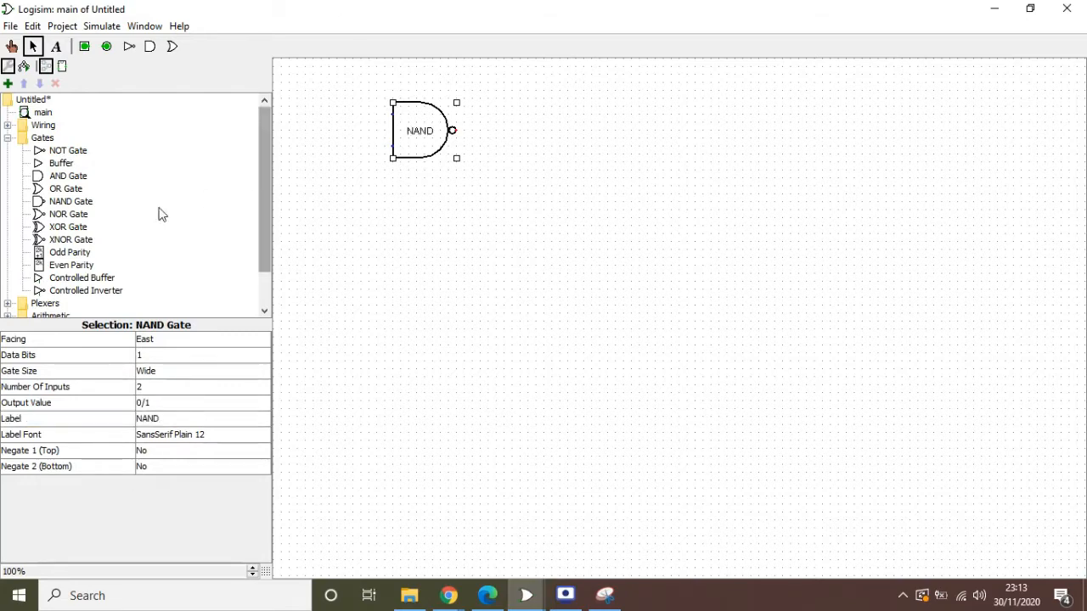
Step: Add an input pin before the NAND gate, label it x1 and wire it to the gate's upper input
left_click(84, 46)
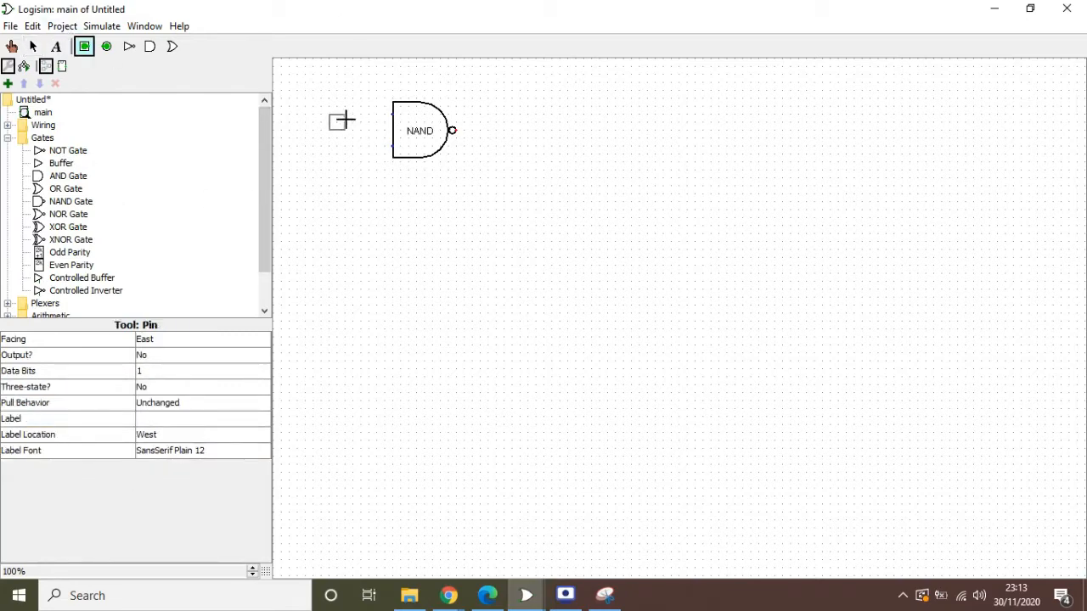
left_click(349, 114)
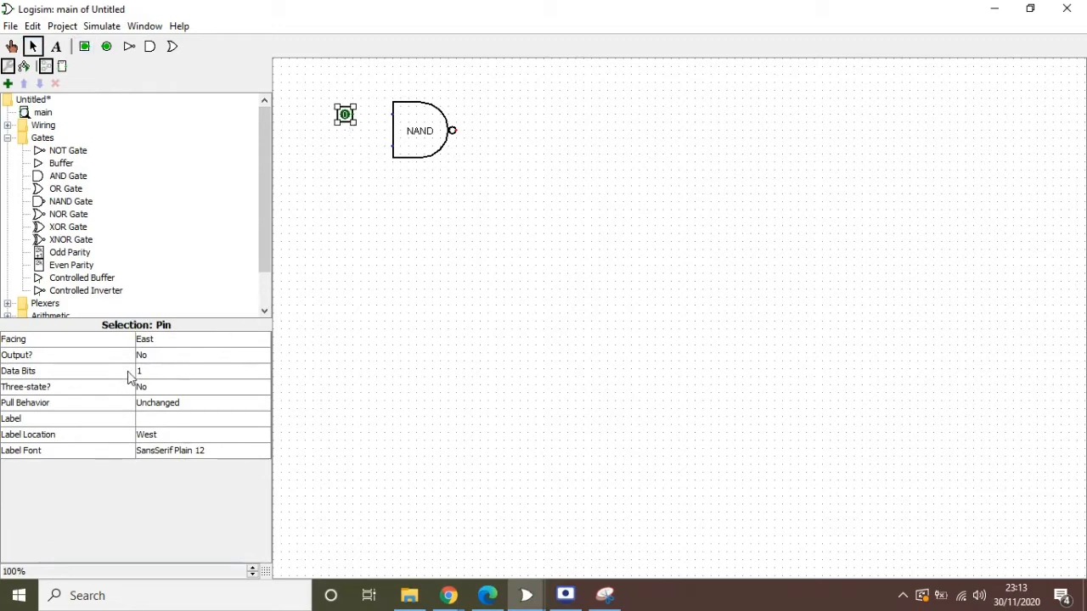
left_click(173, 418)
type("x1")
key("Return")
left_click_drag(355, 115, 401, 114)
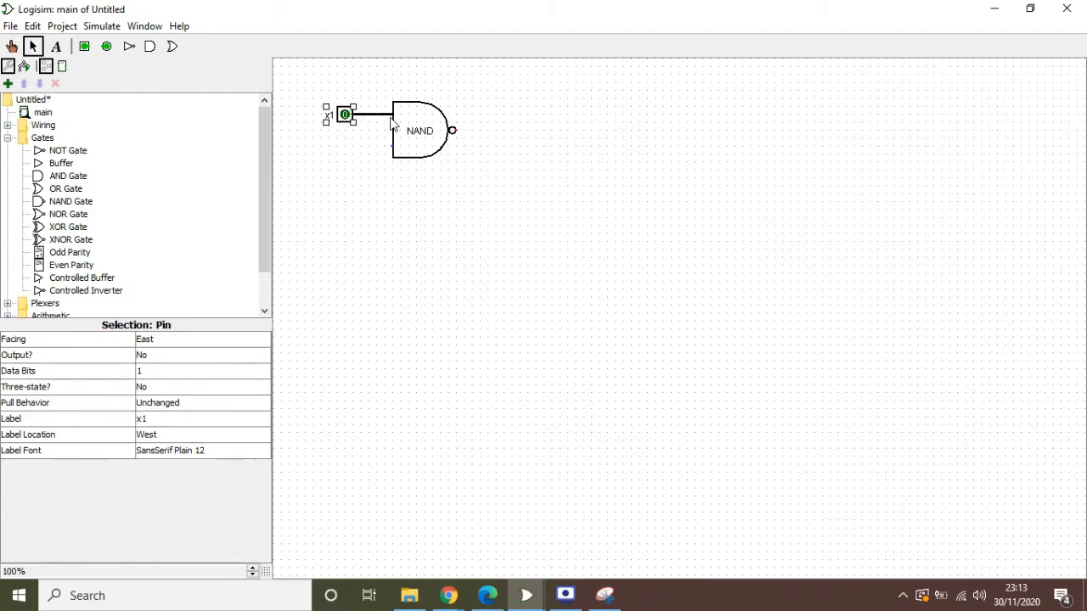
Step: Add a second input pin below x1, label it x and wire it to the NAND gate's lower input
left_click(84, 46)
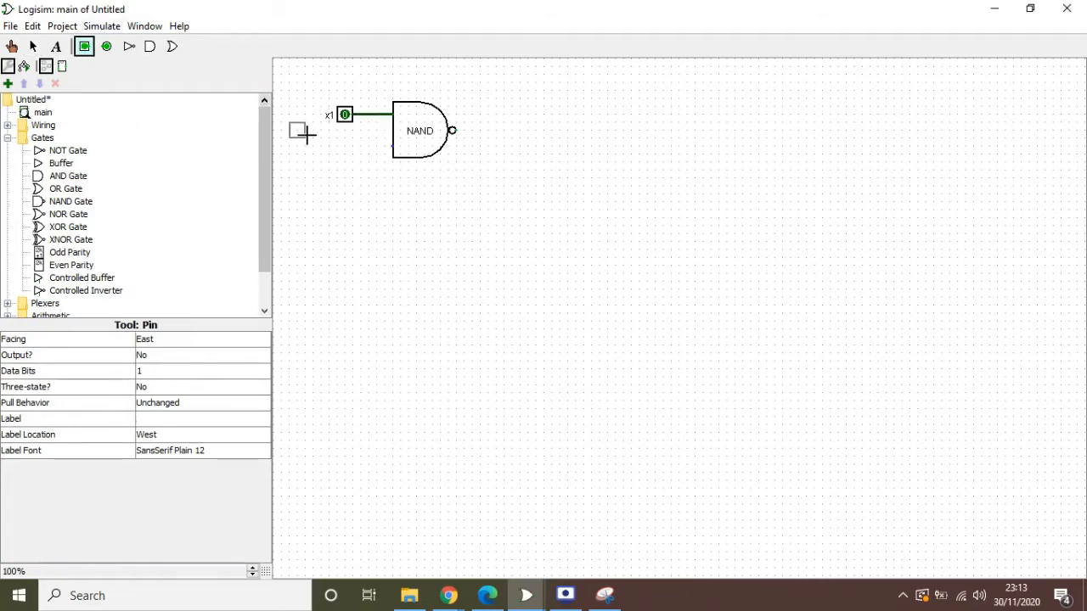
left_click(354, 146)
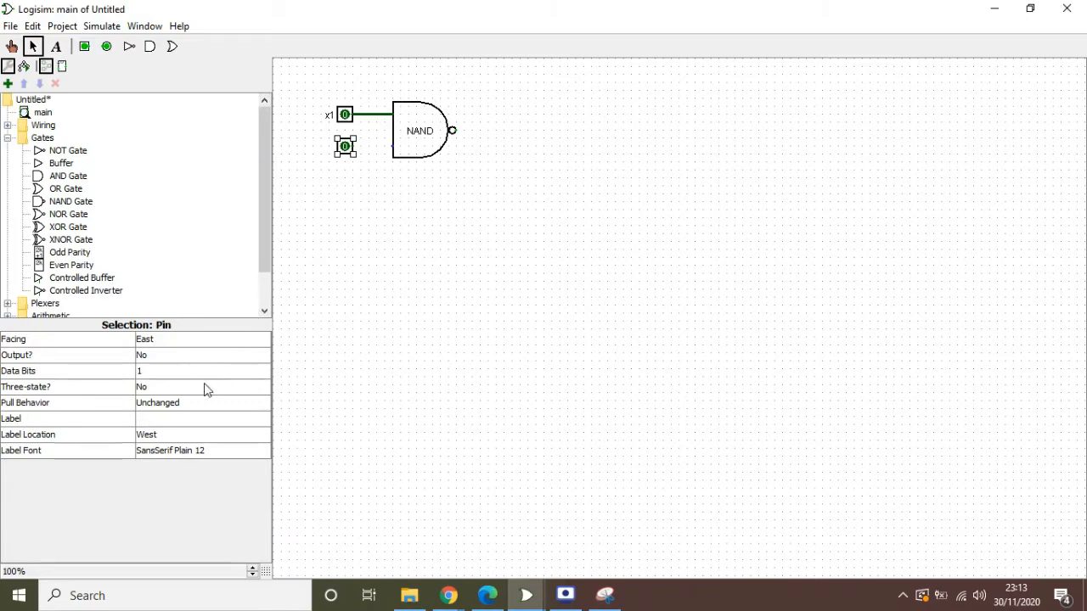
left_click(191, 419)
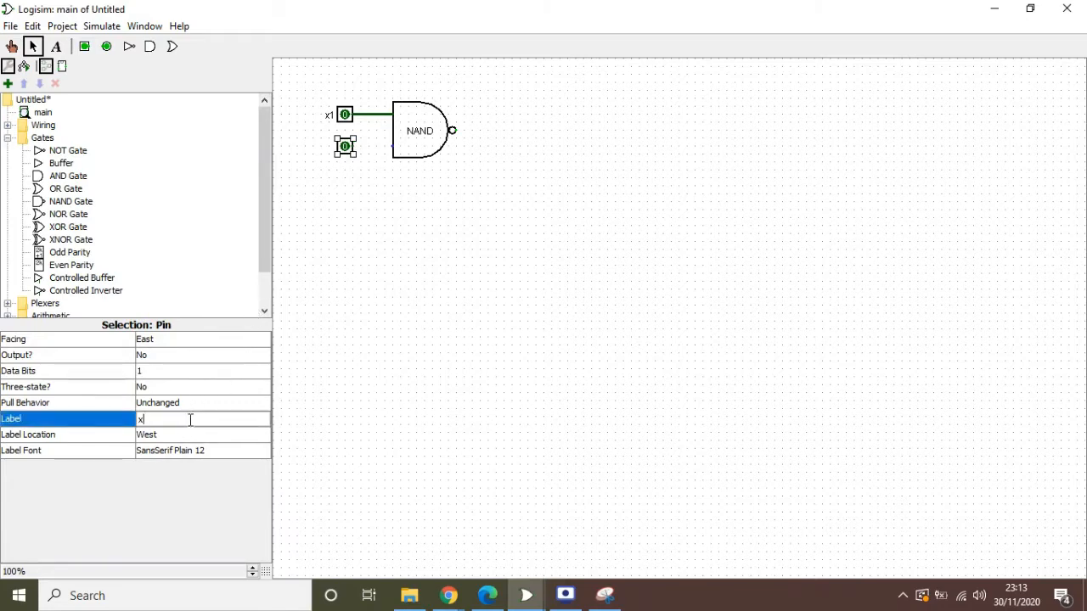
type("x")
key("Return")
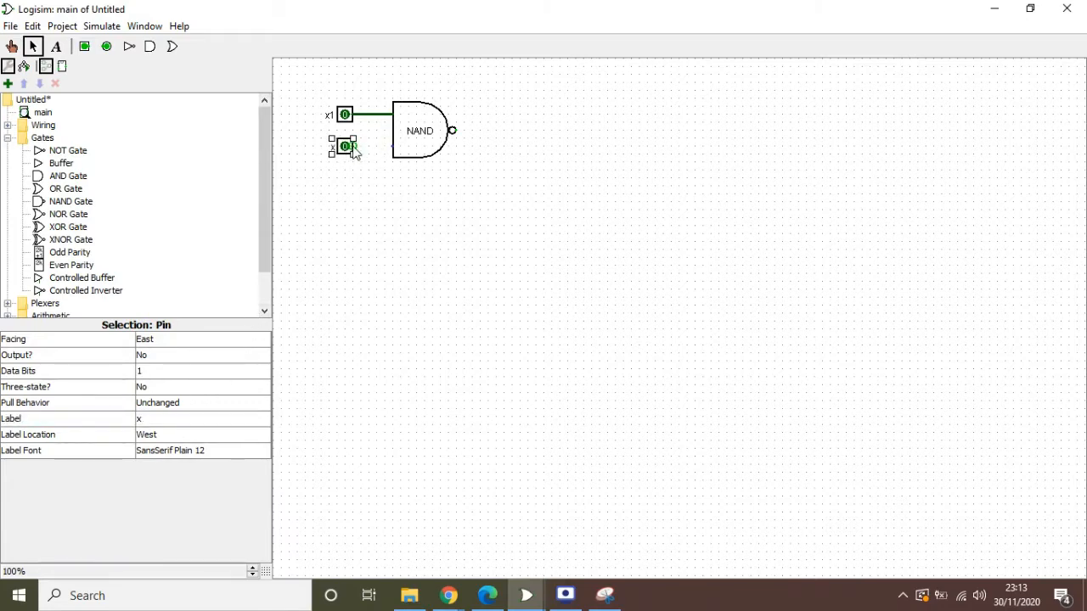
left_click_drag(355, 148, 393, 148)
left_click(167, 420)
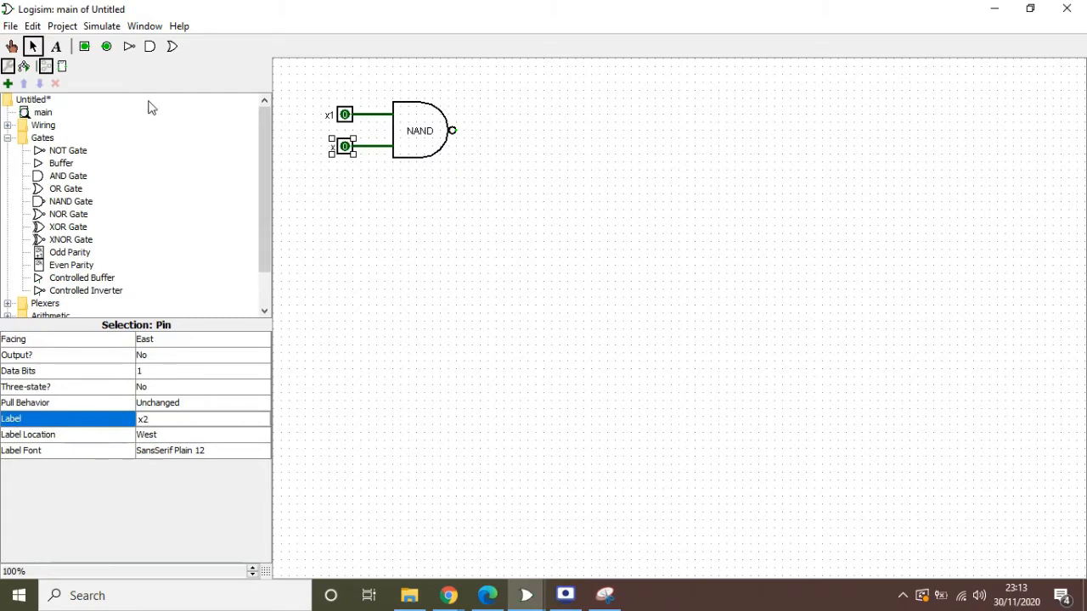
Step: Add an output pin beyond the NAND gate, label it y and wire it to the gate's output
left_click(106, 46)
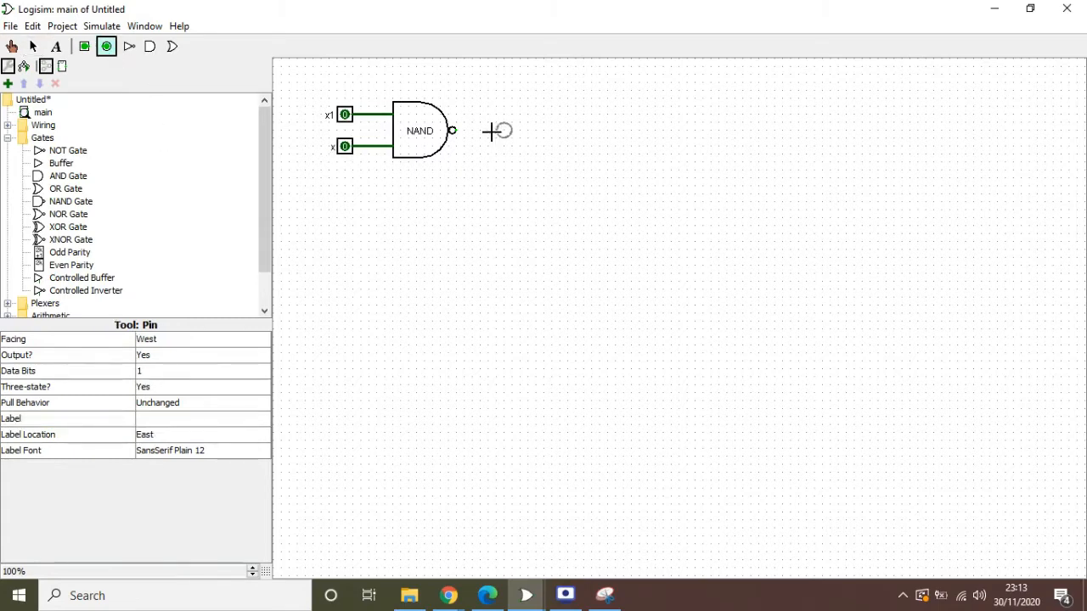
left_click(486, 131)
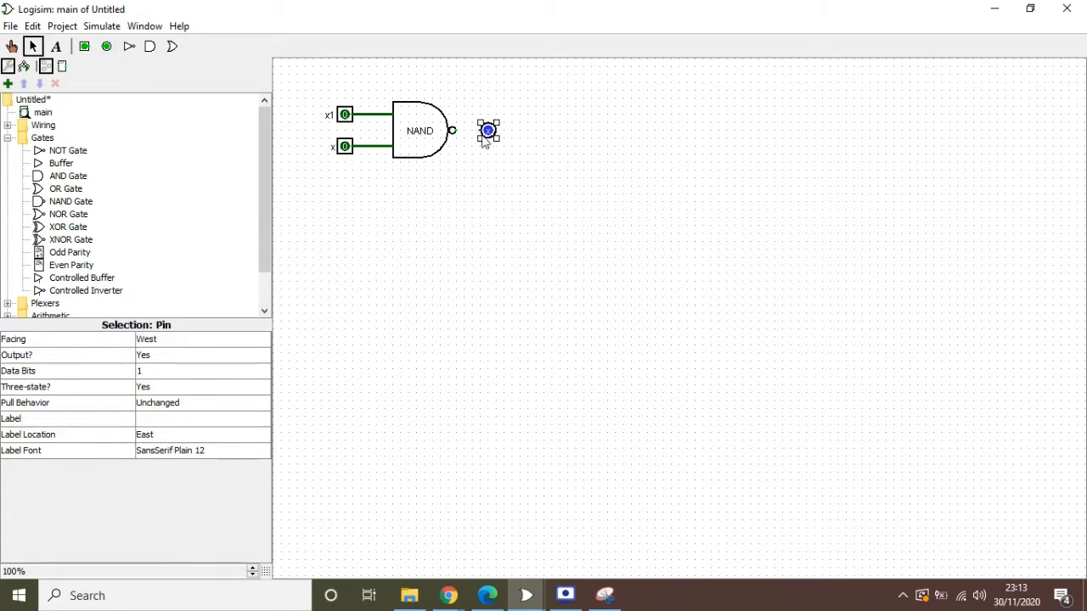
left_click(186, 418)
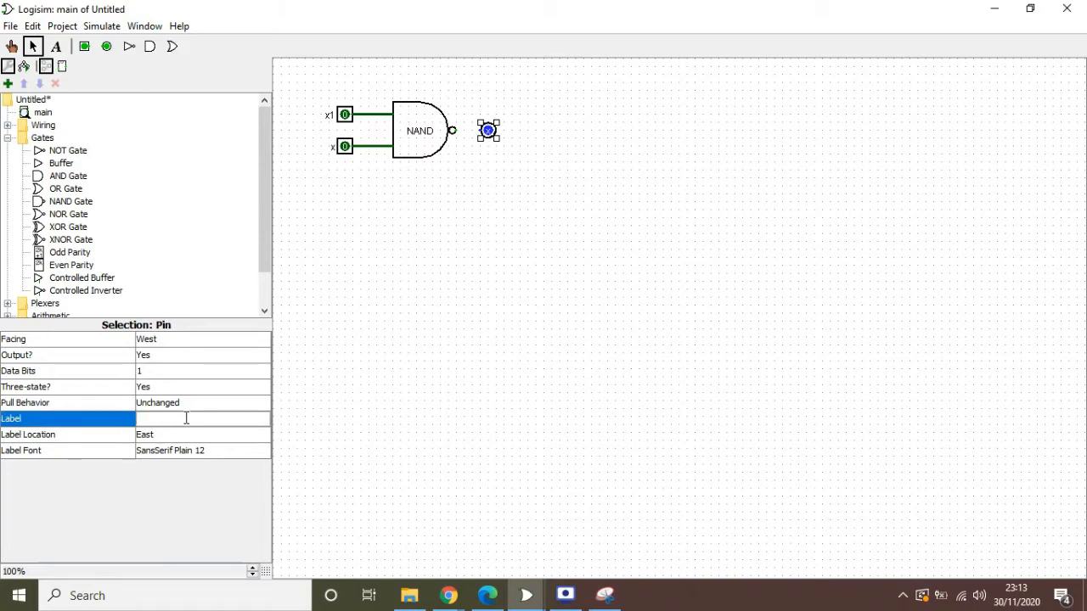
type("y")
key("Return")
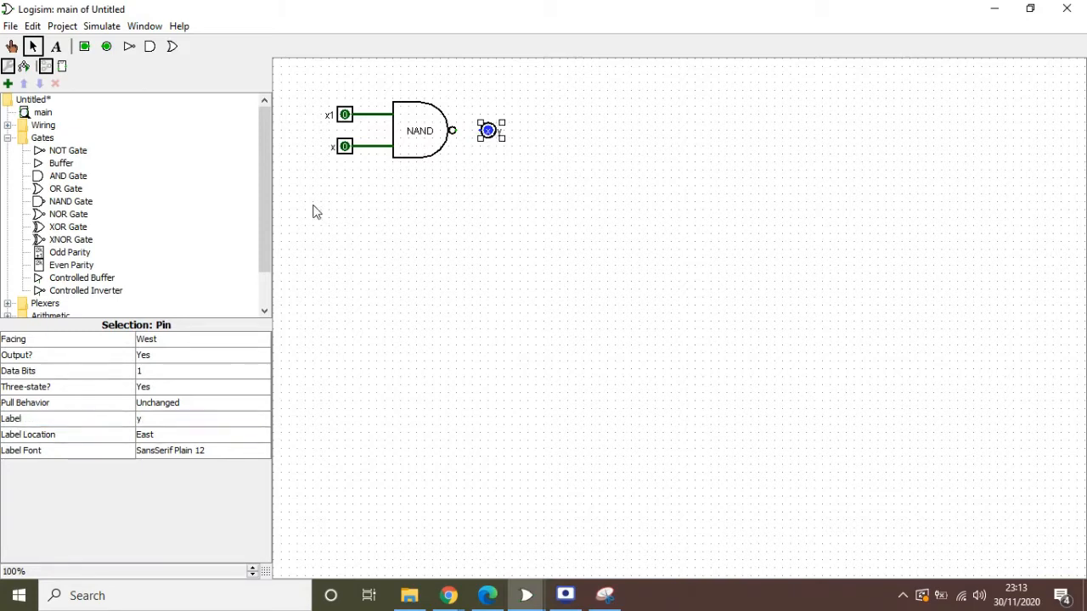
left_click(459, 140)
left_click_drag(456, 132, 487, 129)
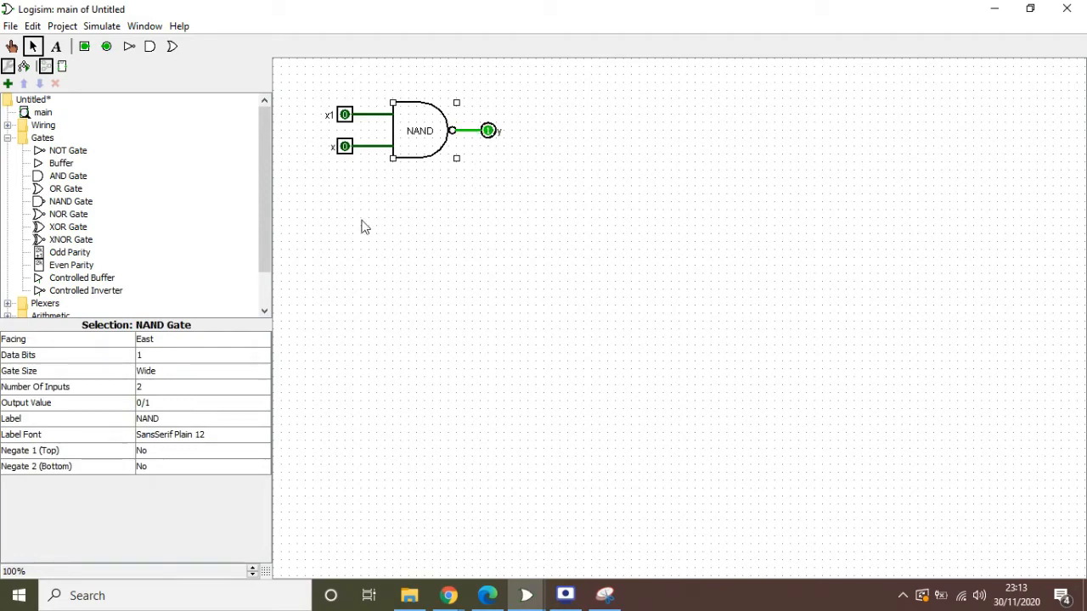
Step: Toggle input pins x1 and x through different value combinations to test the NAND gate's output y
left_click(12, 46)
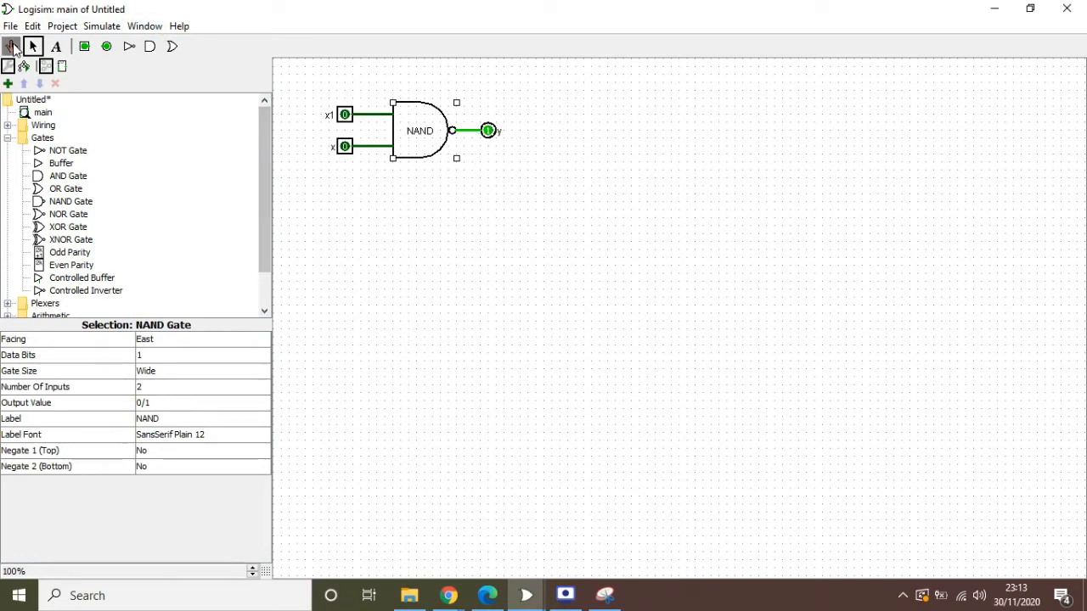
left_click(343, 114)
left_click(345, 147)
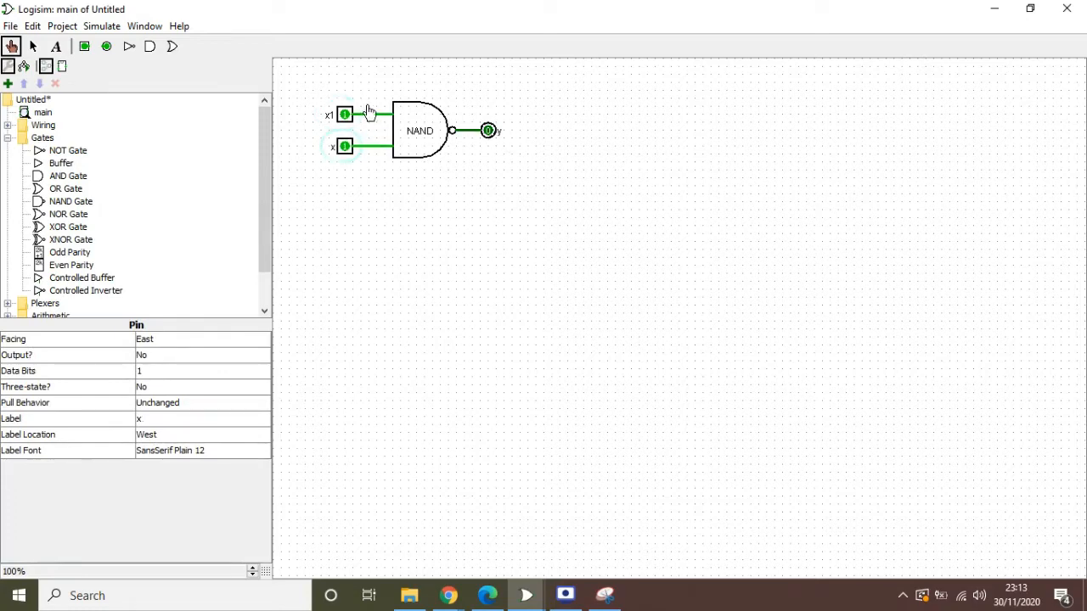
left_click(345, 116)
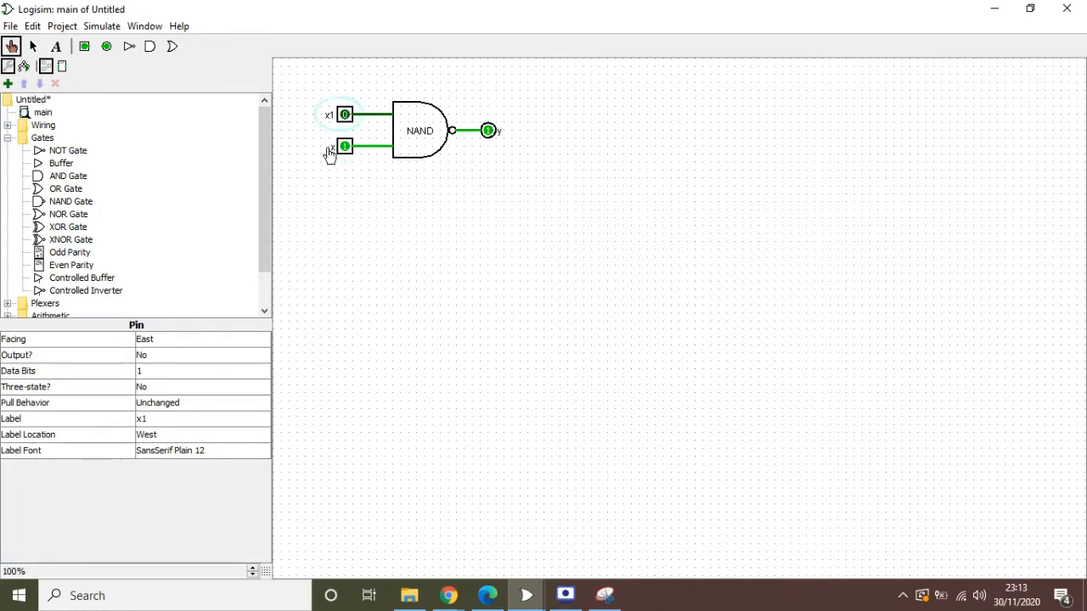
left_click(345, 146)
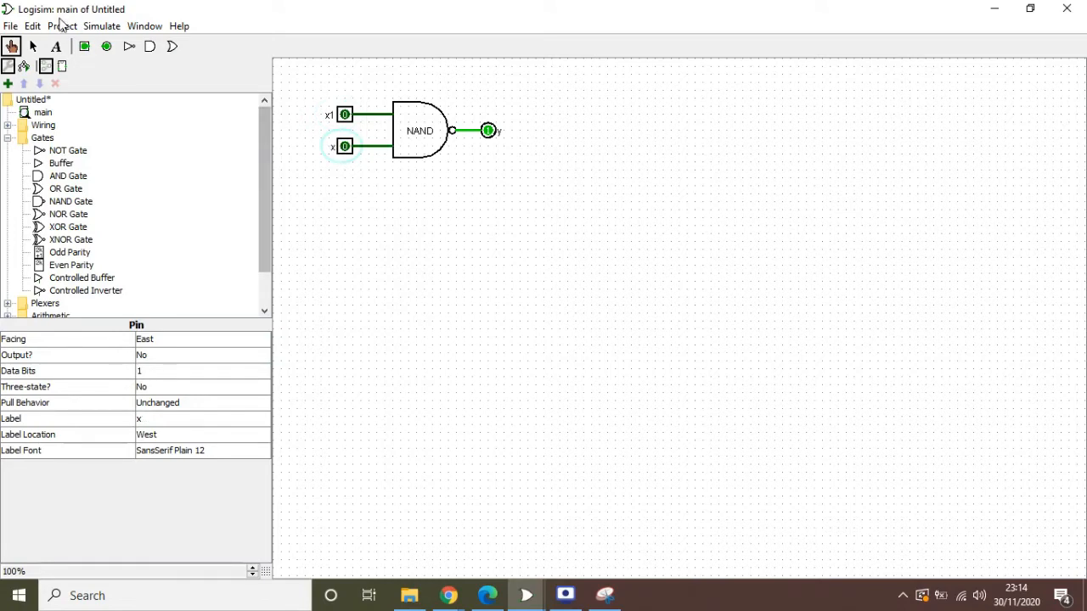
Step: Analyze the NAND circuit, examine its Boolean expression and truth table, and close the analysis
left_click(62, 28)
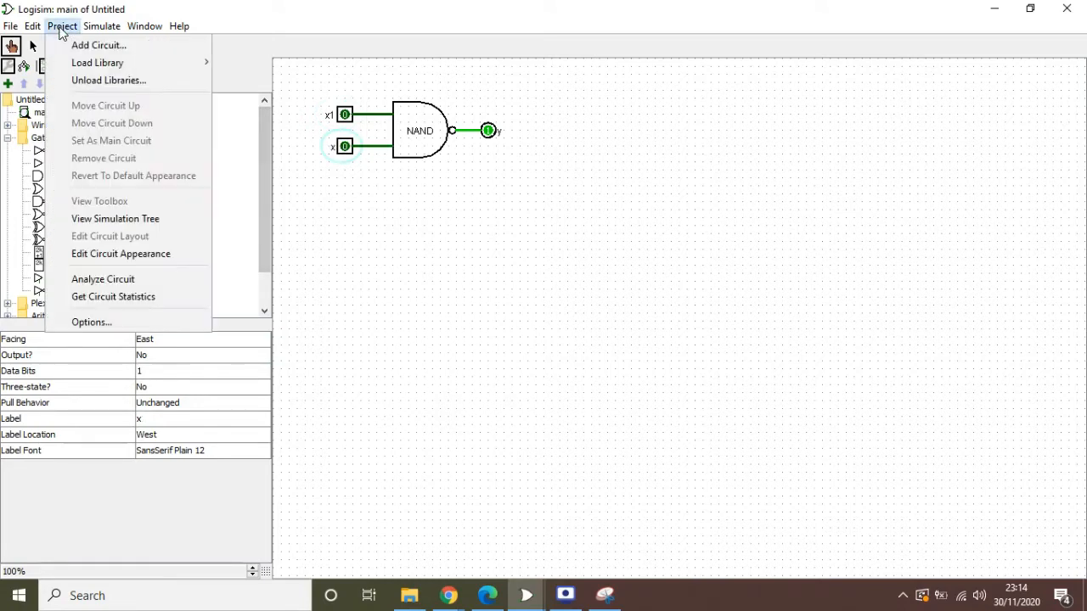
left_click(145, 279)
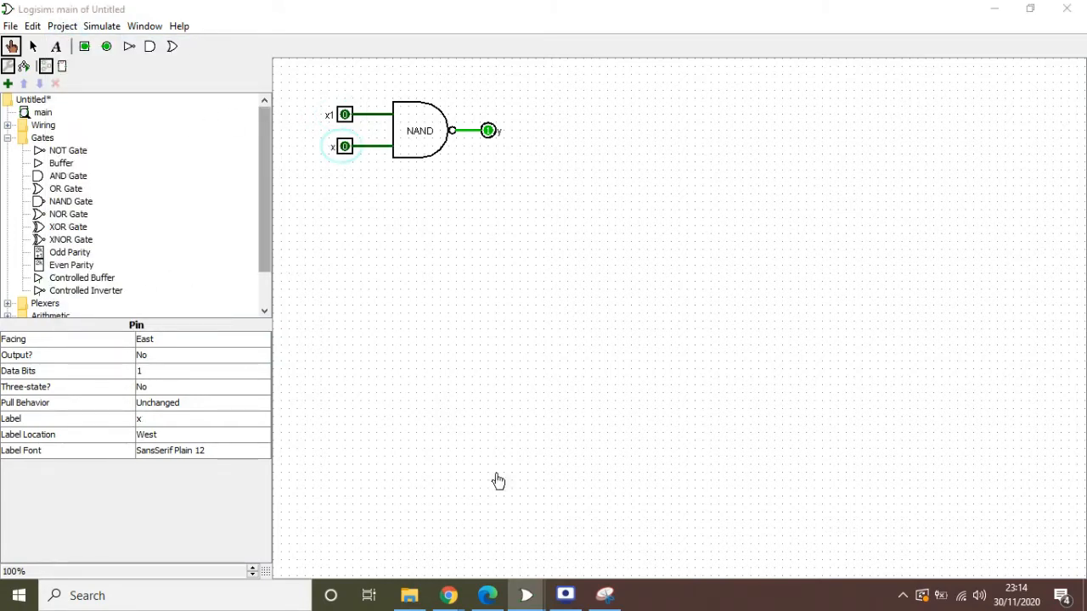
mouse_move(527, 598)
left_click(597, 506)
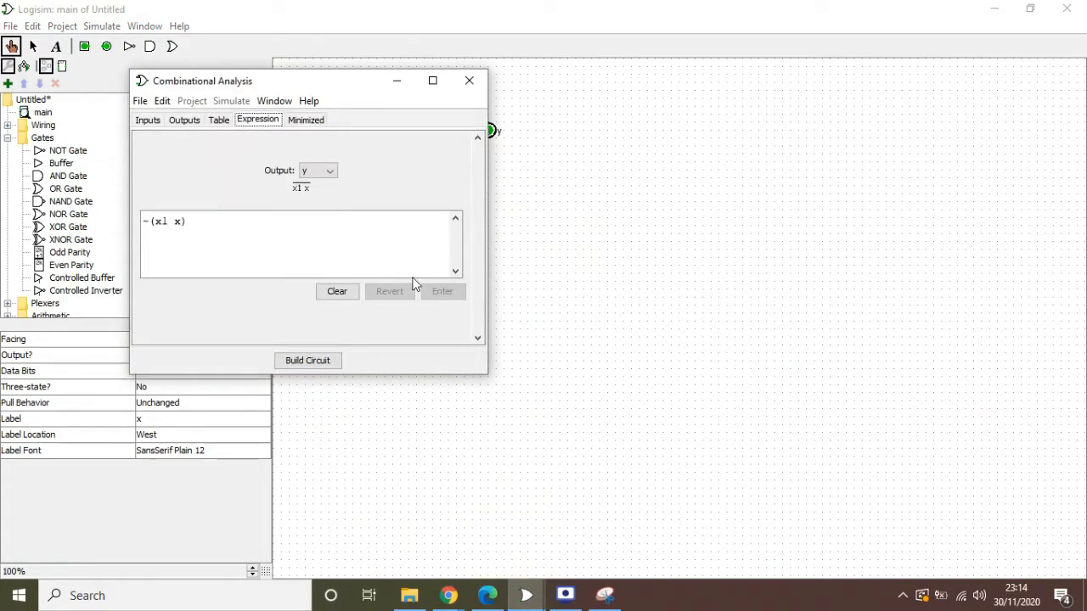
left_click(225, 121)
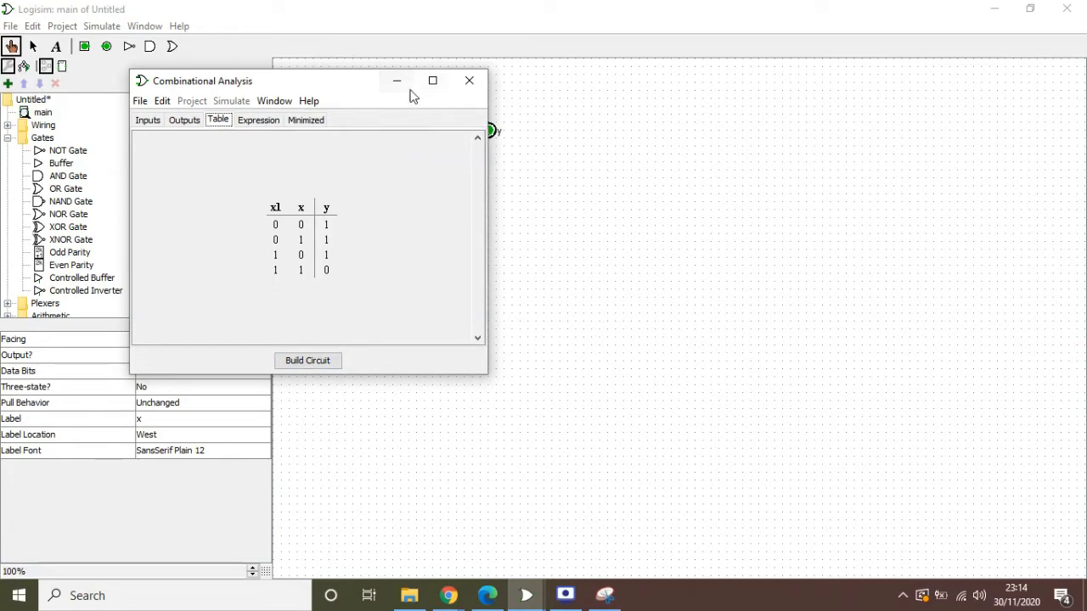
left_click(470, 82)
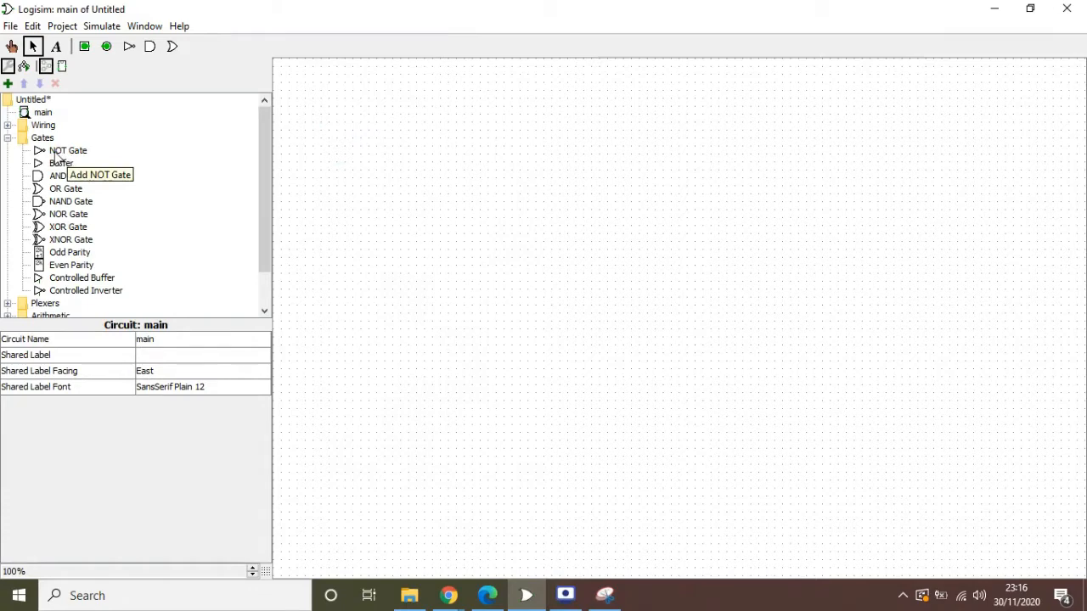
Step: Place a NOT gate on the empty canvas
left_click(63, 153)
left_click(432, 178)
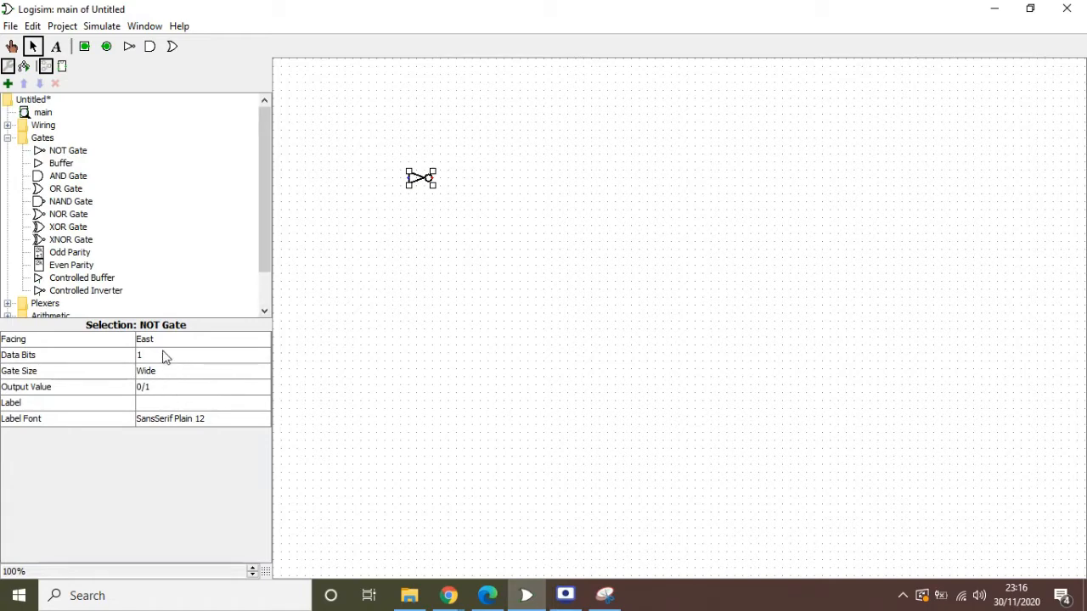
left_click(163, 404)
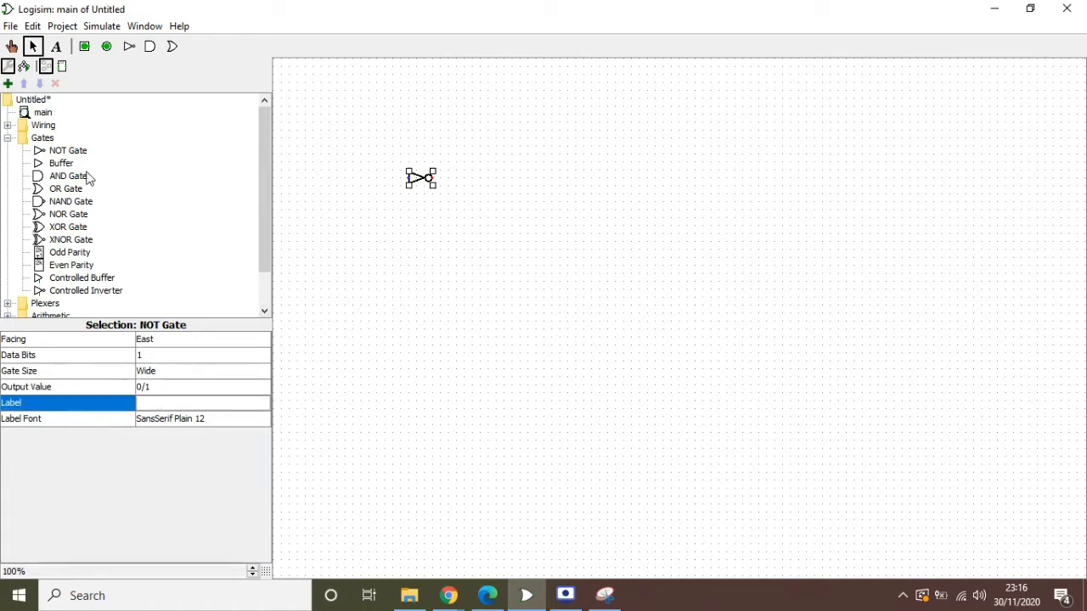
Step: Add an input pin before the NOT gate and wire it to the gate's input
left_click(82, 49)
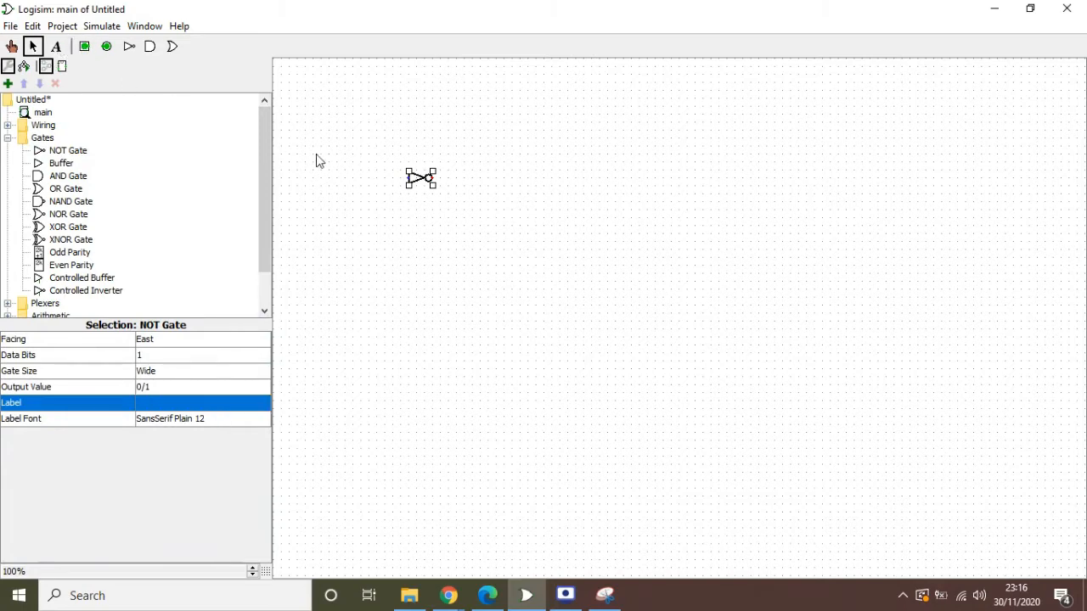
left_click(84, 47)
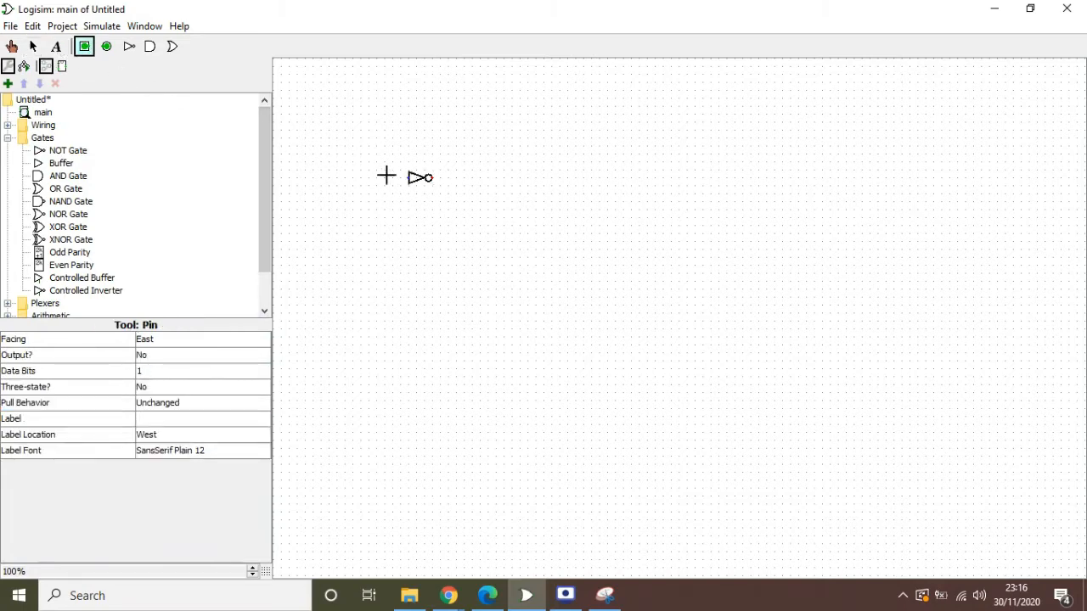
left_click(387, 179)
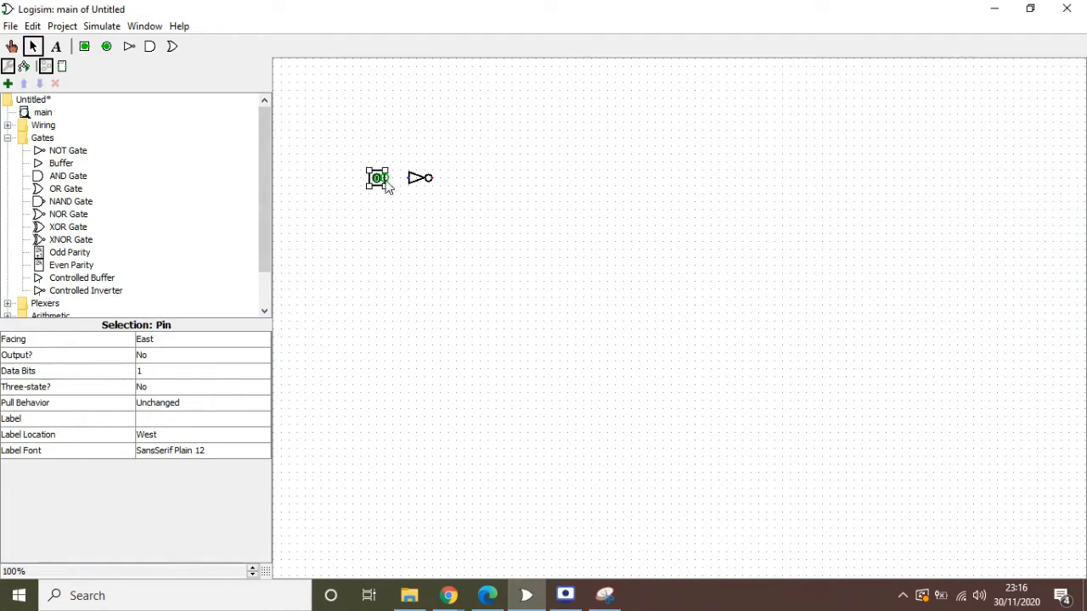
left_click_drag(388, 178, 409, 178)
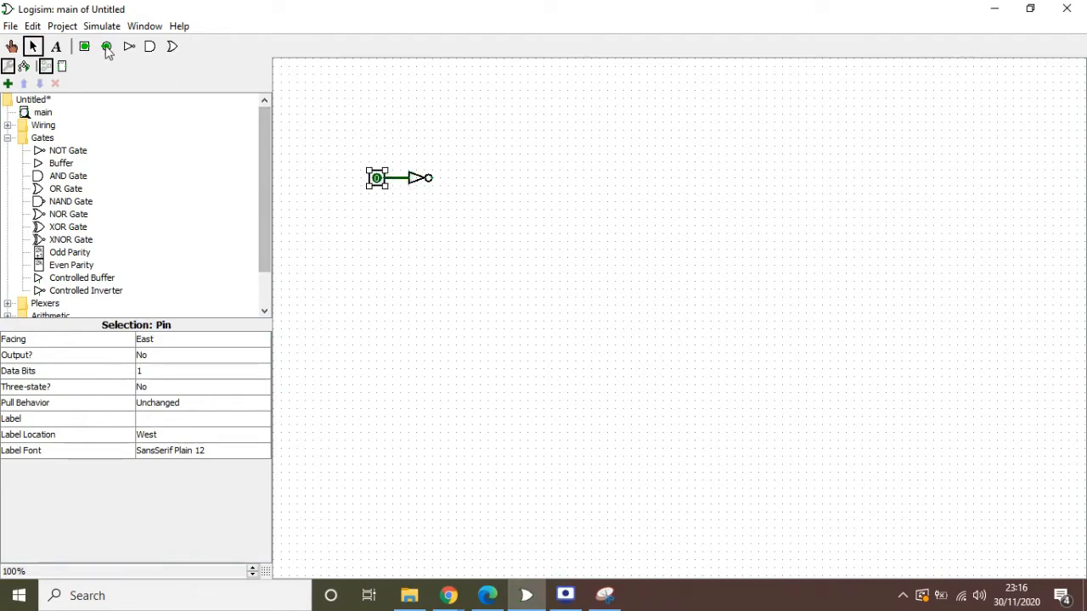
Step: Add an output pin beyond the NOT gate, wire it to the gate's output and label it y
left_click(458, 178)
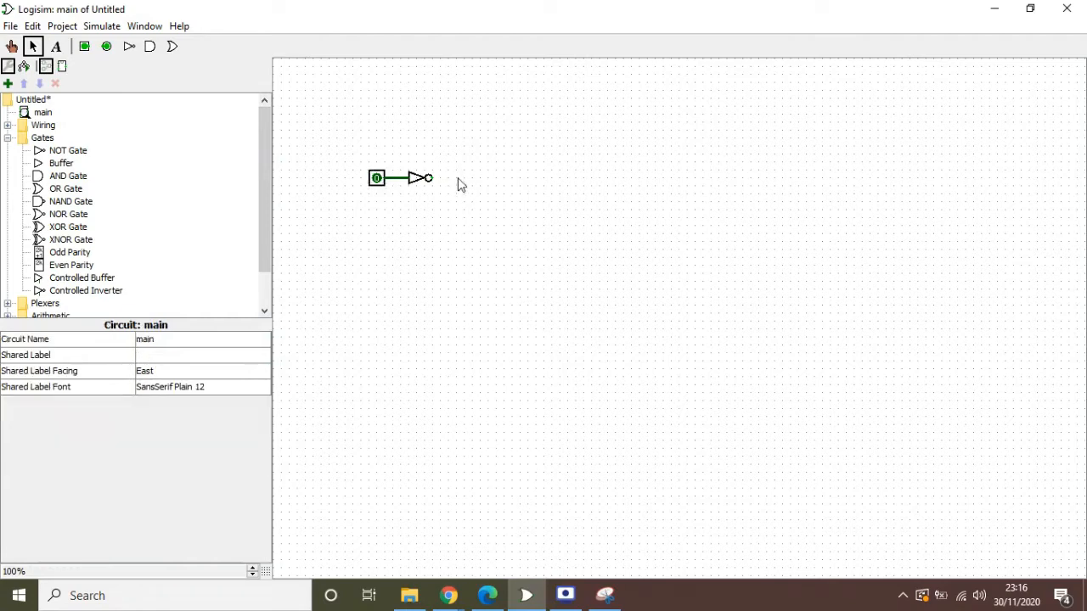
left_click(106, 45)
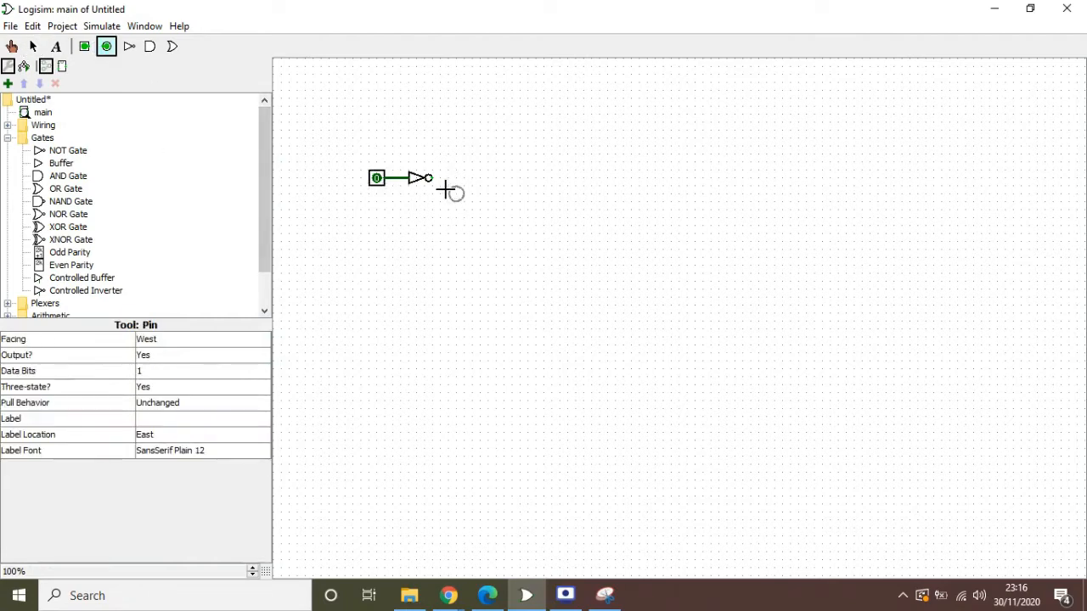
left_click(459, 180)
left_click_drag(457, 179, 424, 180)
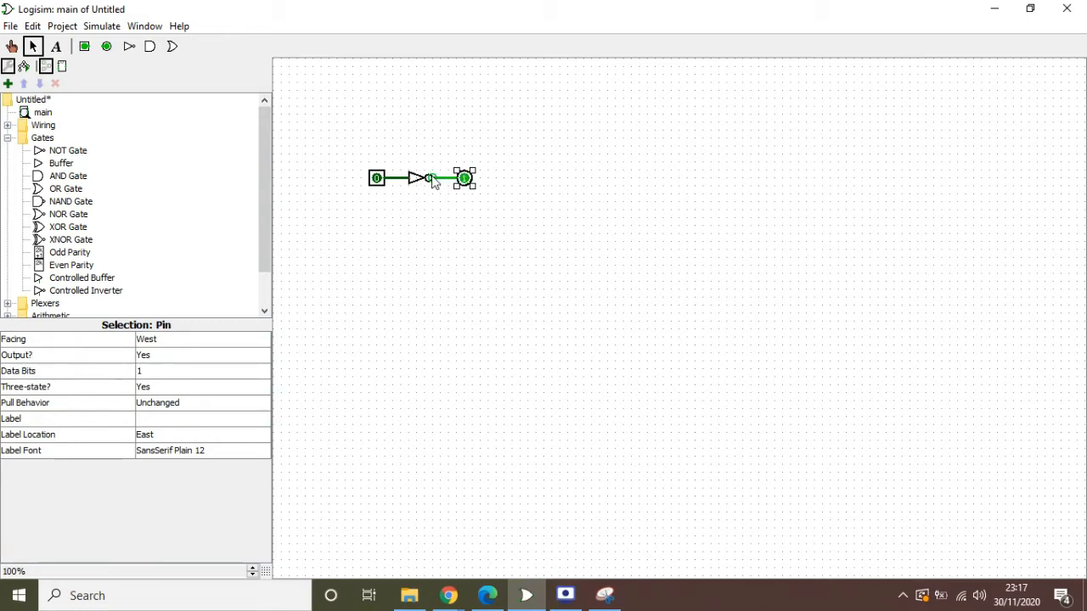
left_click(182, 419)
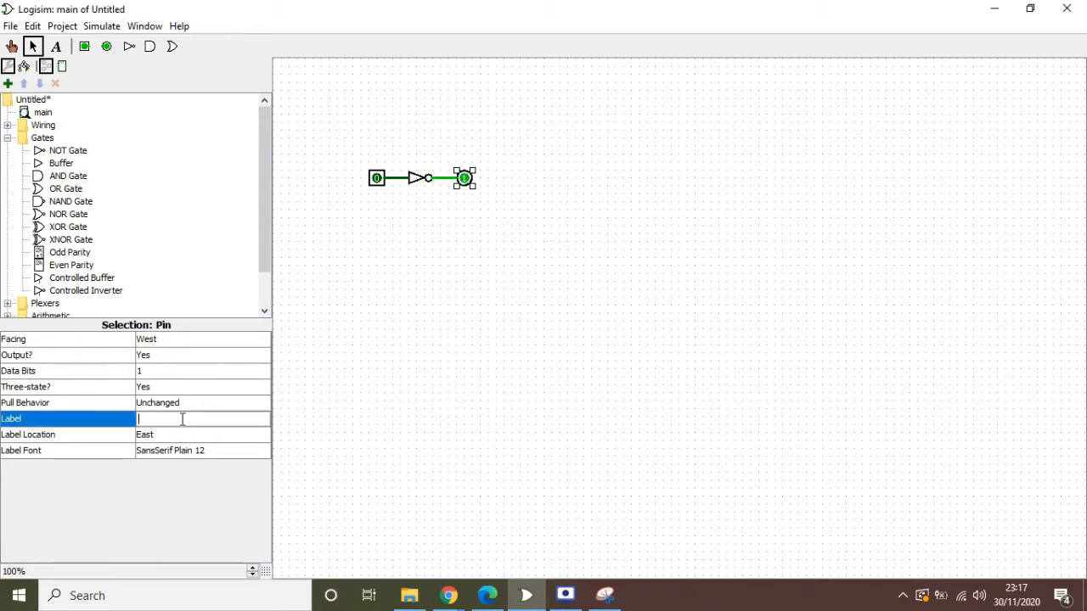
key("Return")
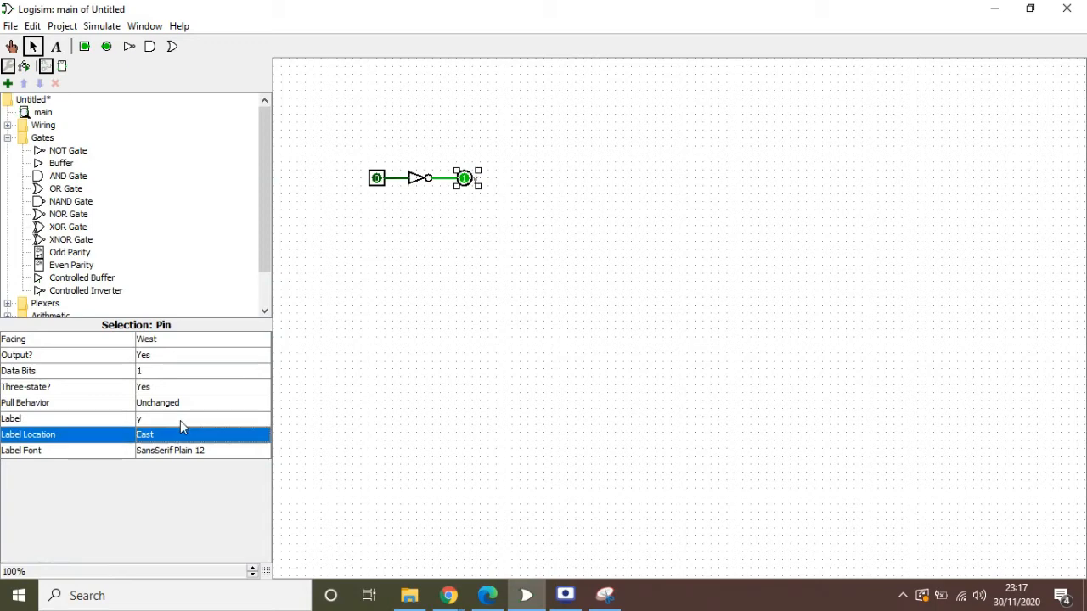
Step: Label the NOT gate's input pin x
left_click(377, 180)
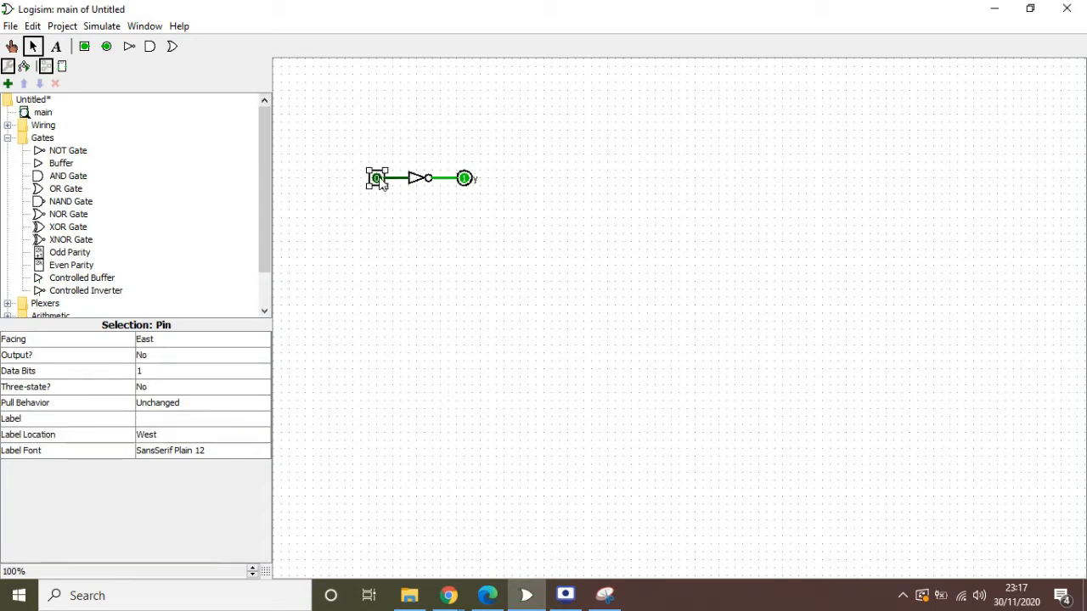
left_click(183, 419)
key("Return")
left_click(531, 179)
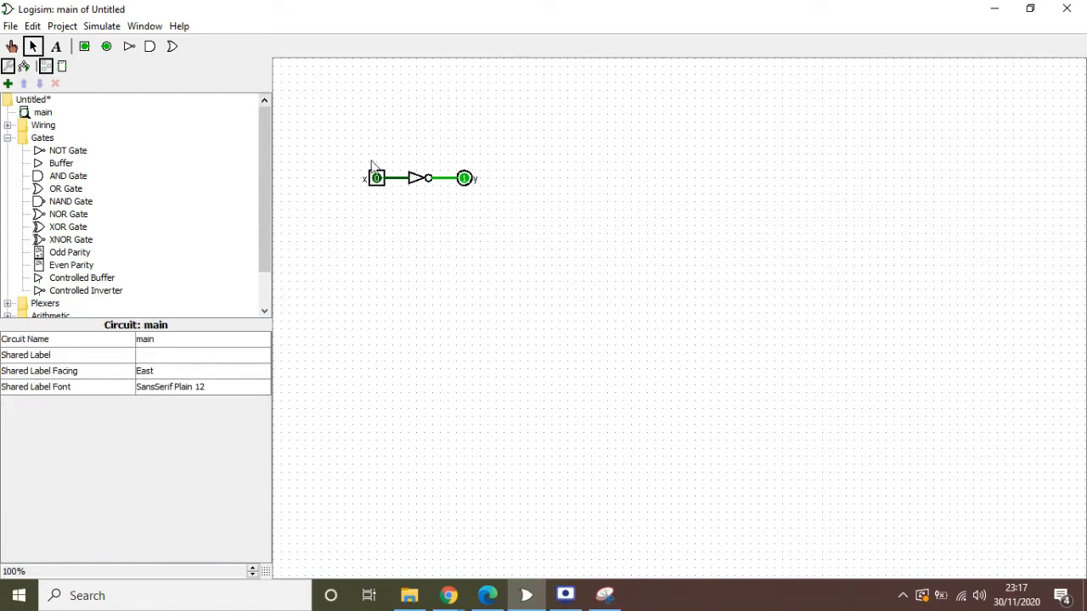
Step: Test the NOT gate by toggling input x to 1 and back to 0
left_click(11, 46)
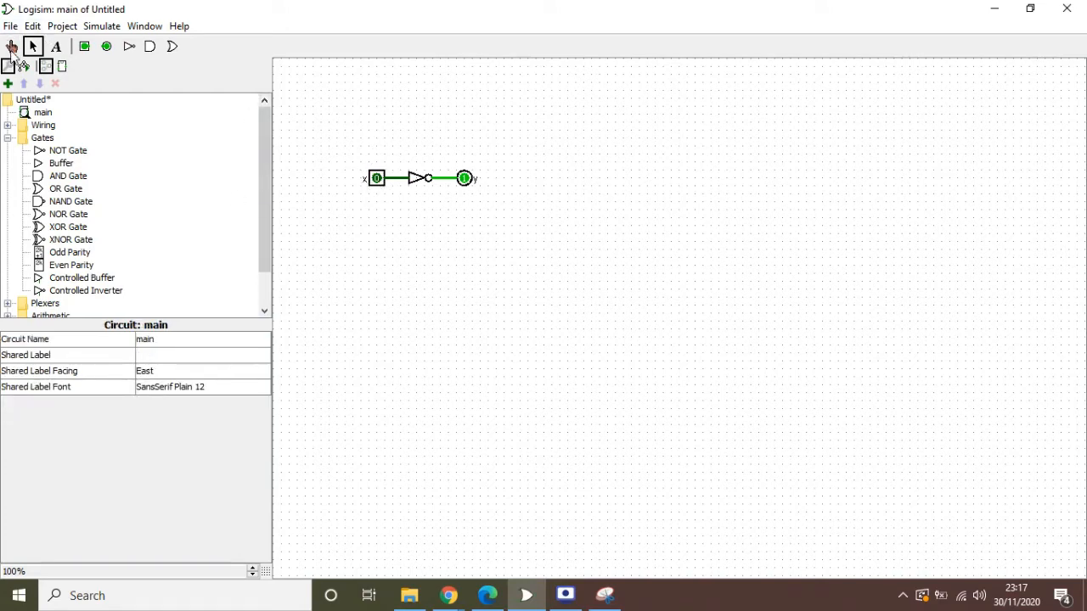
left_click(378, 184)
left_click(379, 182)
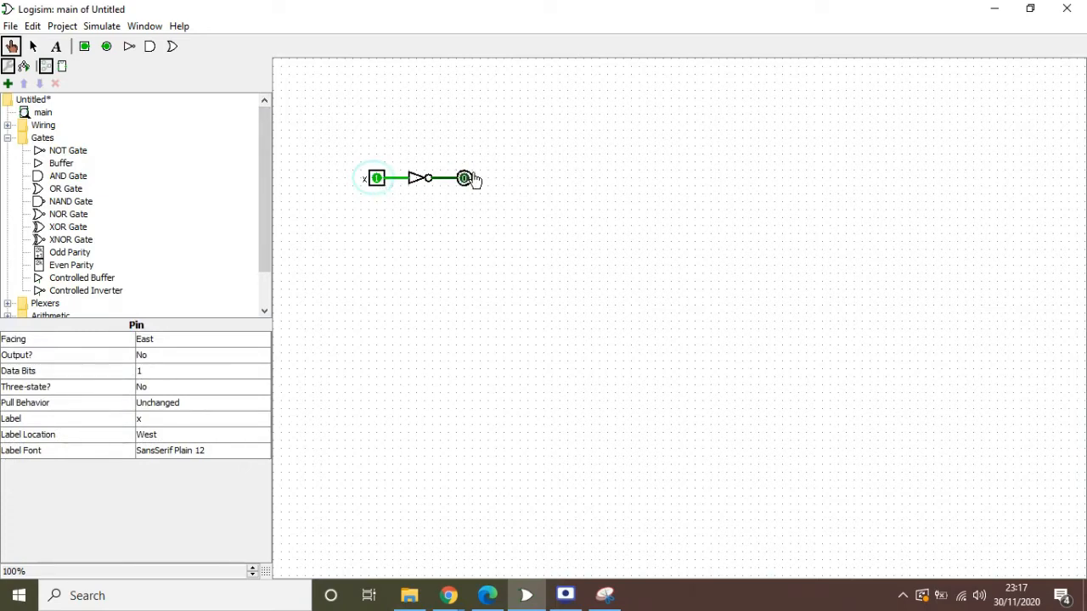
left_click(377, 182)
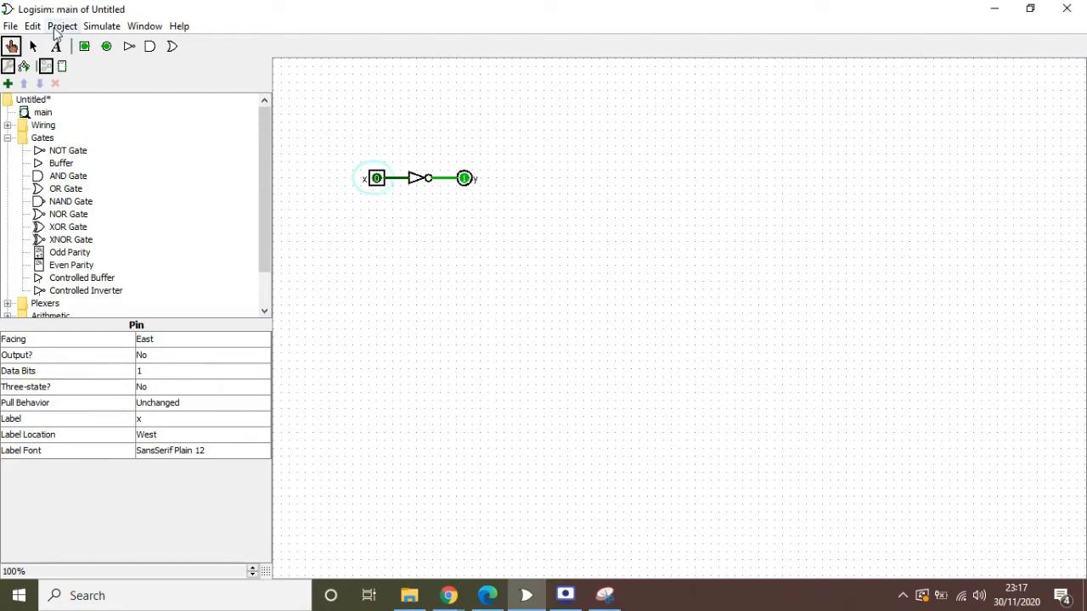
Step: Analyze the NOT circuit and examine its truth table
left_click(59, 27)
left_click(114, 282)
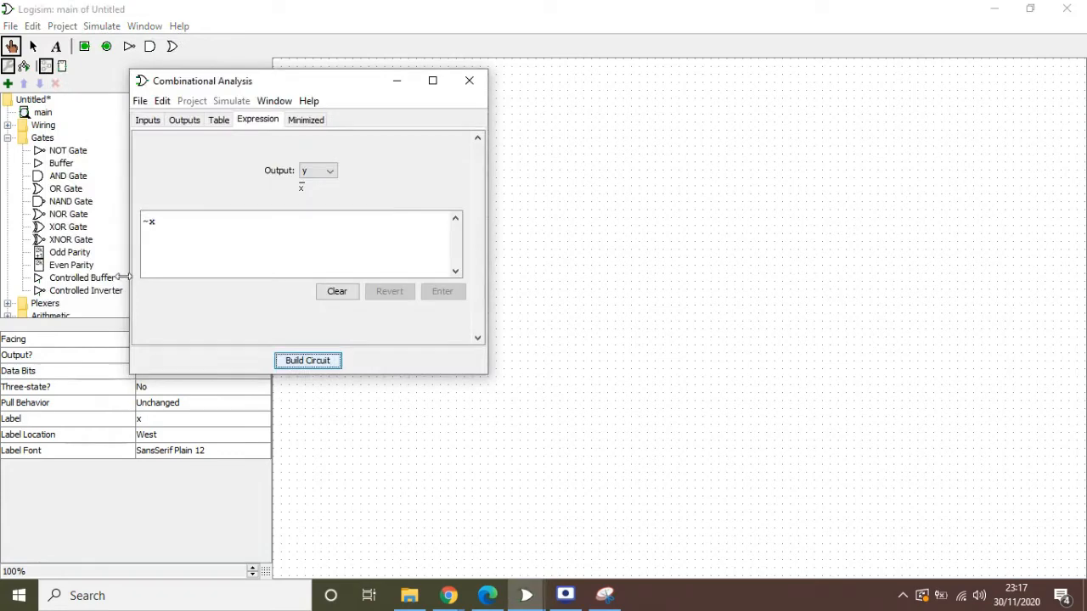
left_click(222, 121)
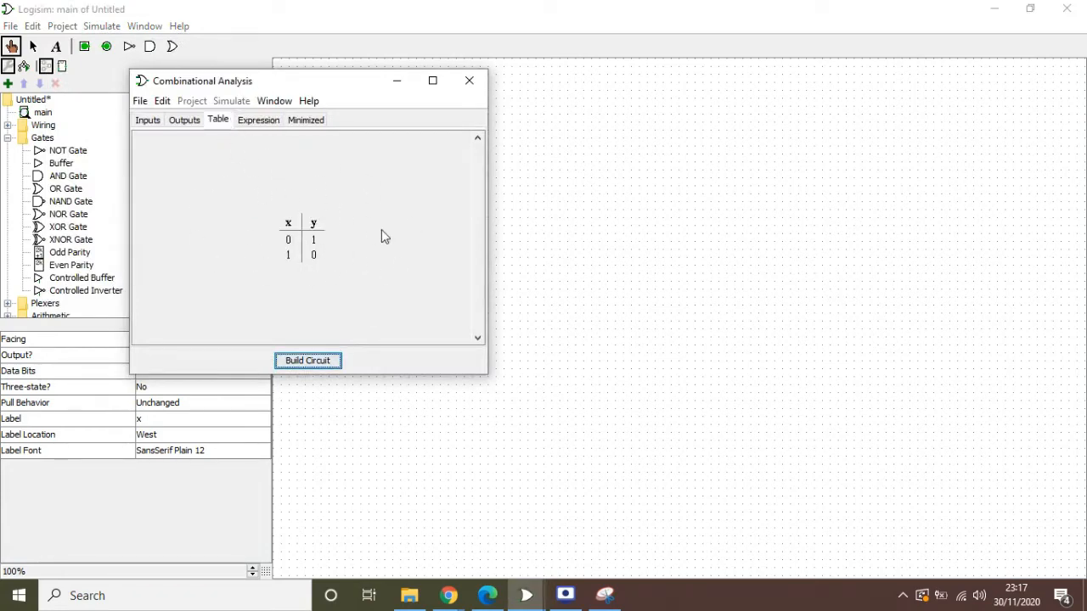
left_click(529, 325)
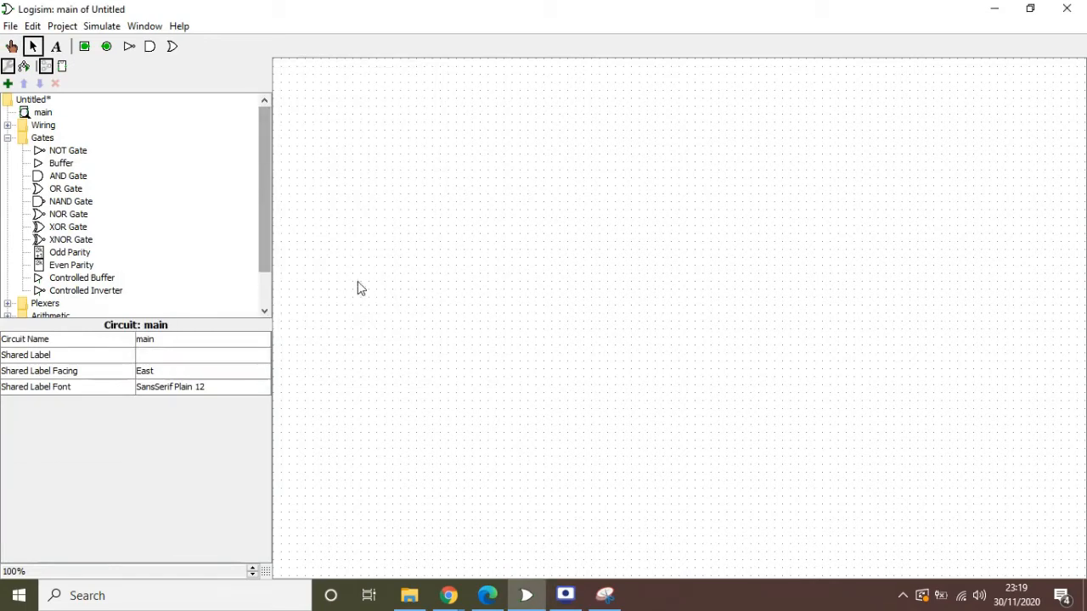
Step: Place an XOR gate on the empty canvas and set it to wide size with 2 inputs
left_click(70, 228)
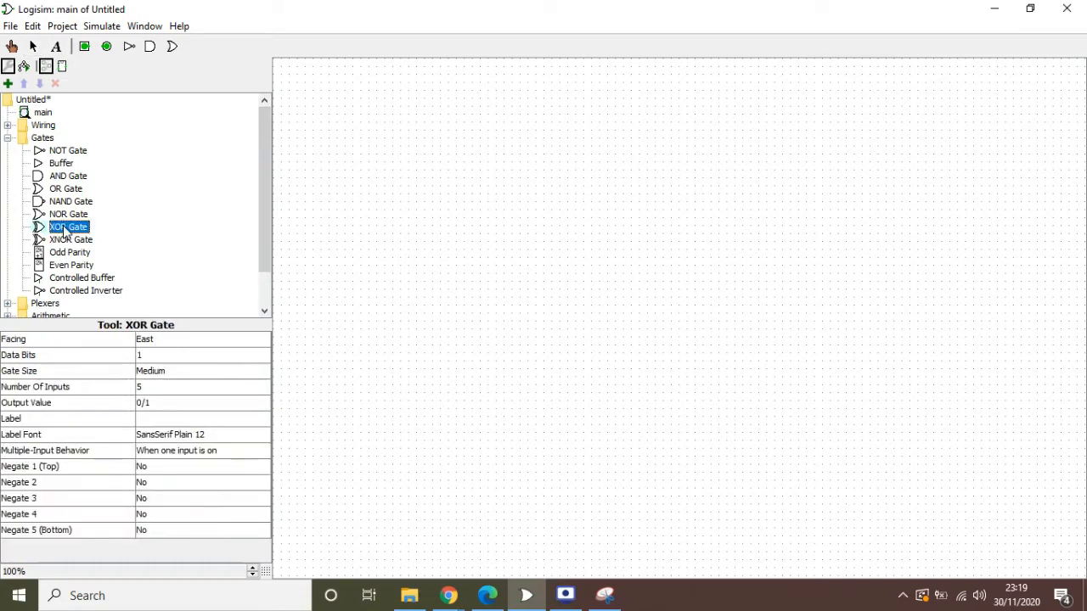
left_click(447, 161)
left_click(208, 372)
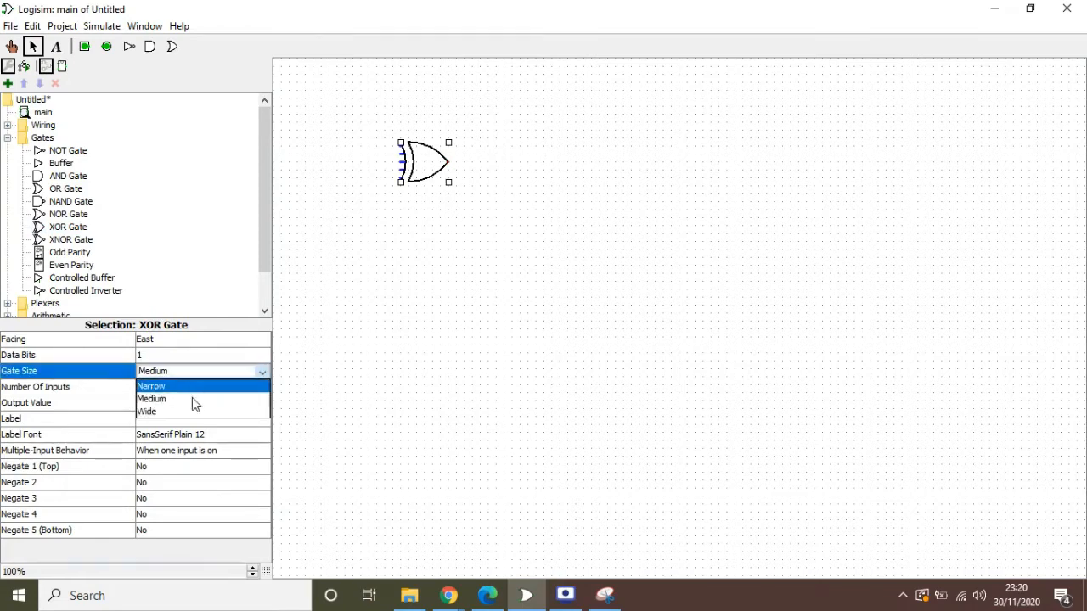
left_click(190, 412)
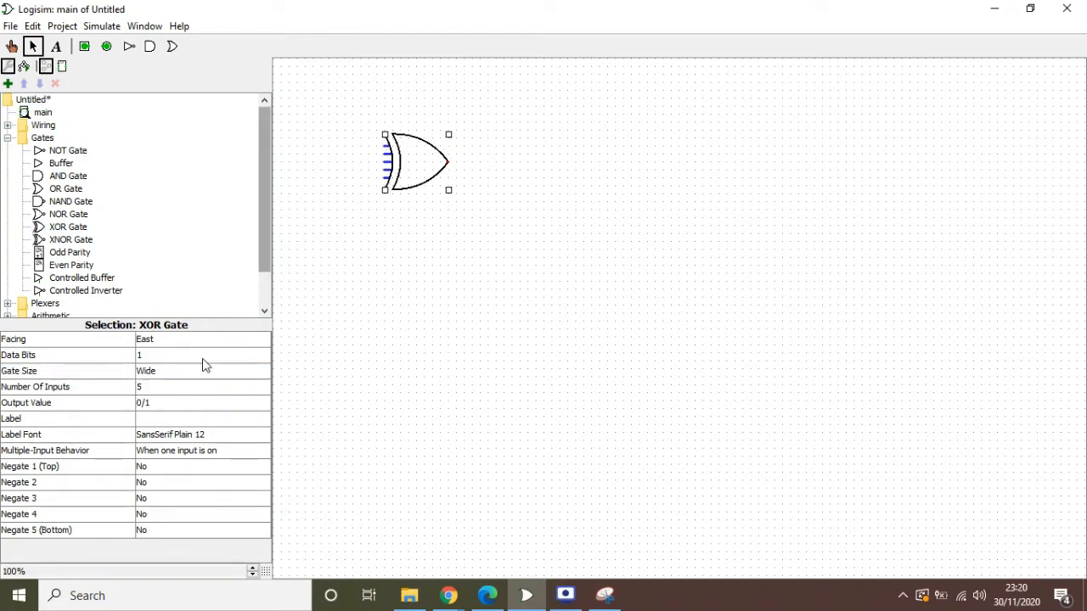
left_click(178, 390)
left_click(220, 402)
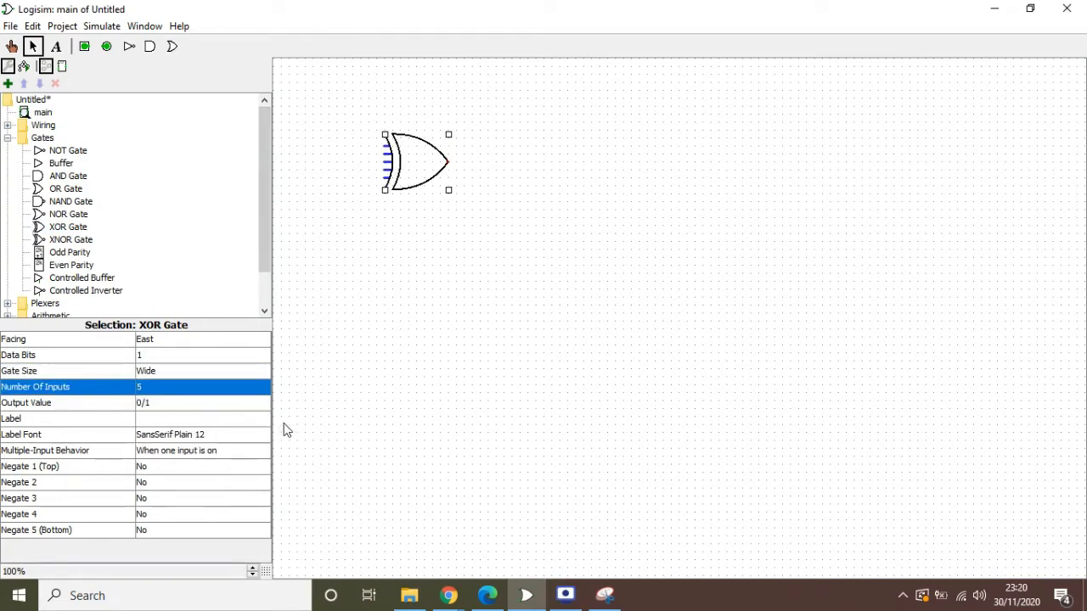
left_click(249, 389)
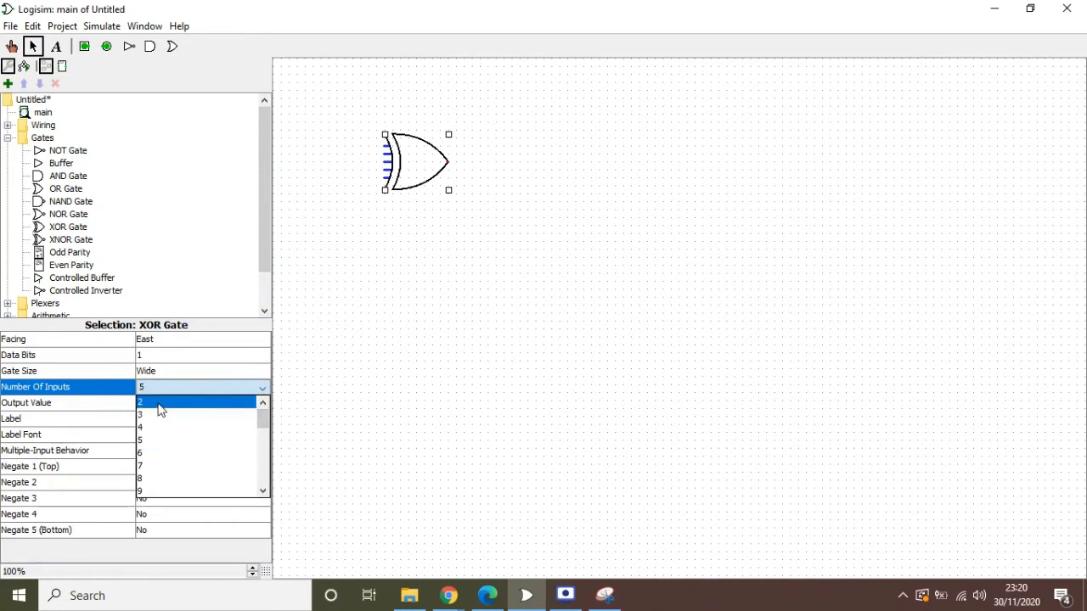
left_click(161, 403)
Step: Try to give the XOR gate the label XOR
left_click(154, 422)
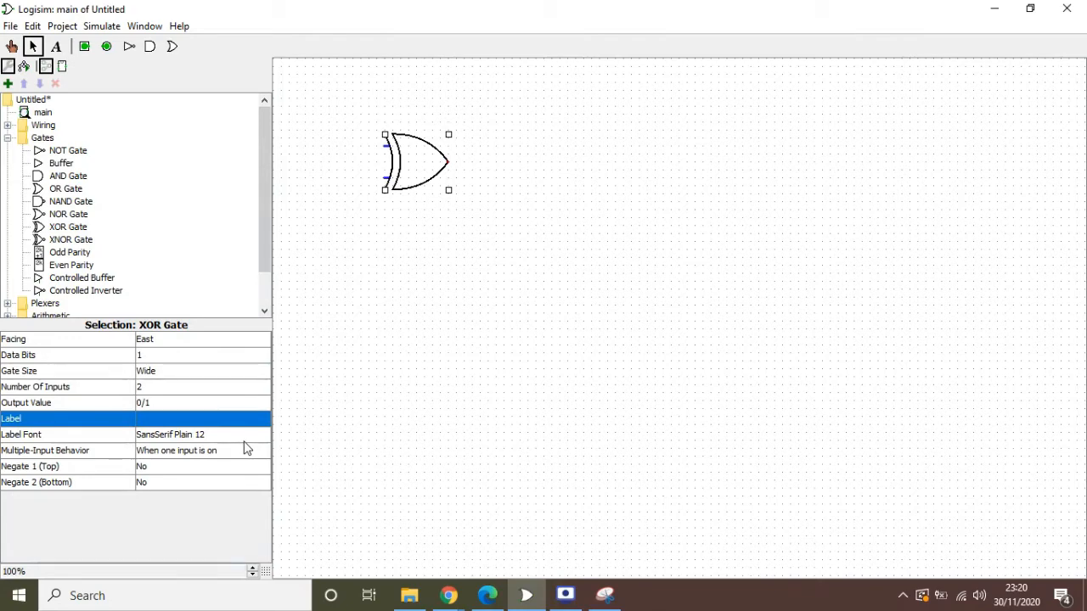
left_click(507, 170)
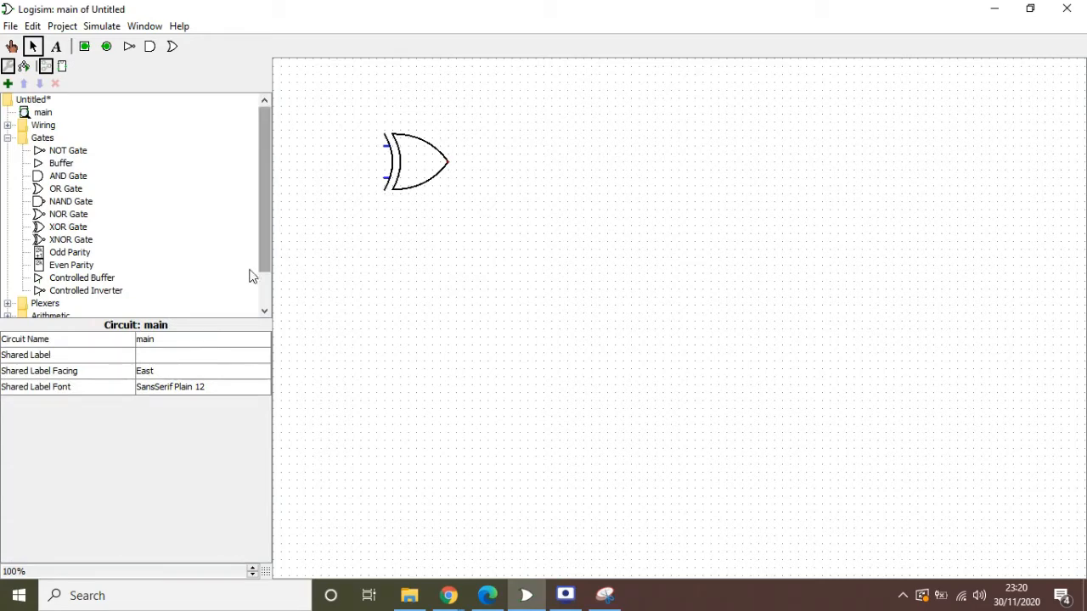
left_click(410, 167)
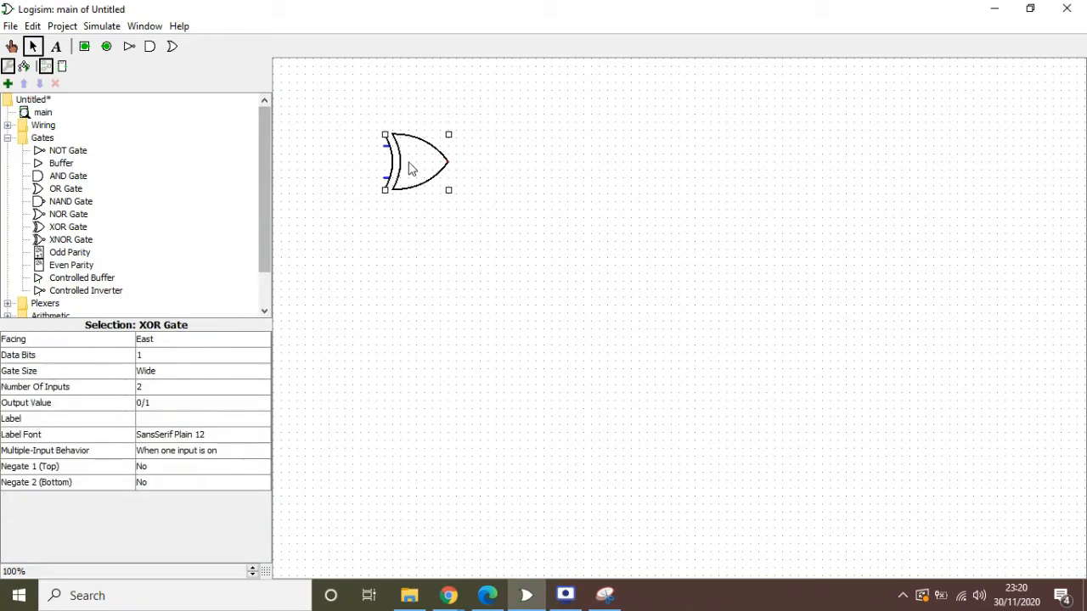
left_click(154, 418)
type("x")
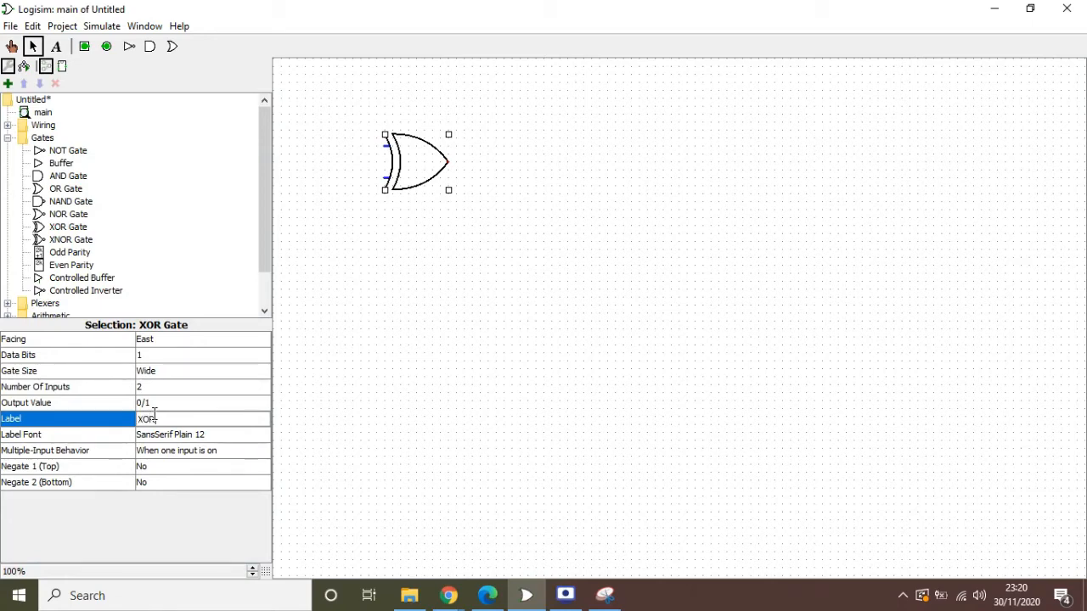
Step: Add an input pin before the XOR gate and wire it to the gate's upper input
left_click(84, 46)
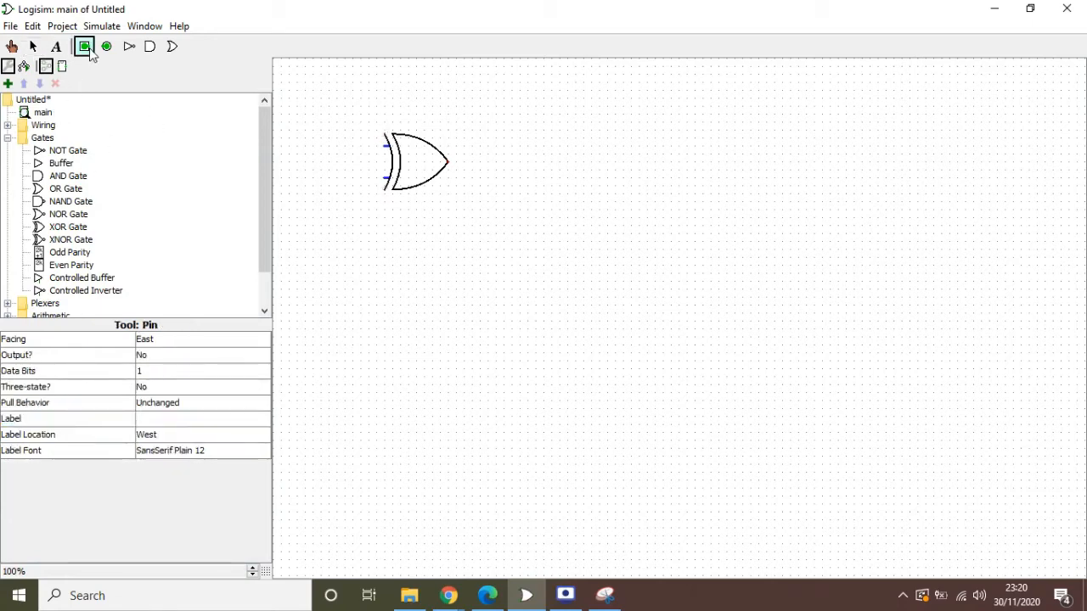
left_click(353, 147)
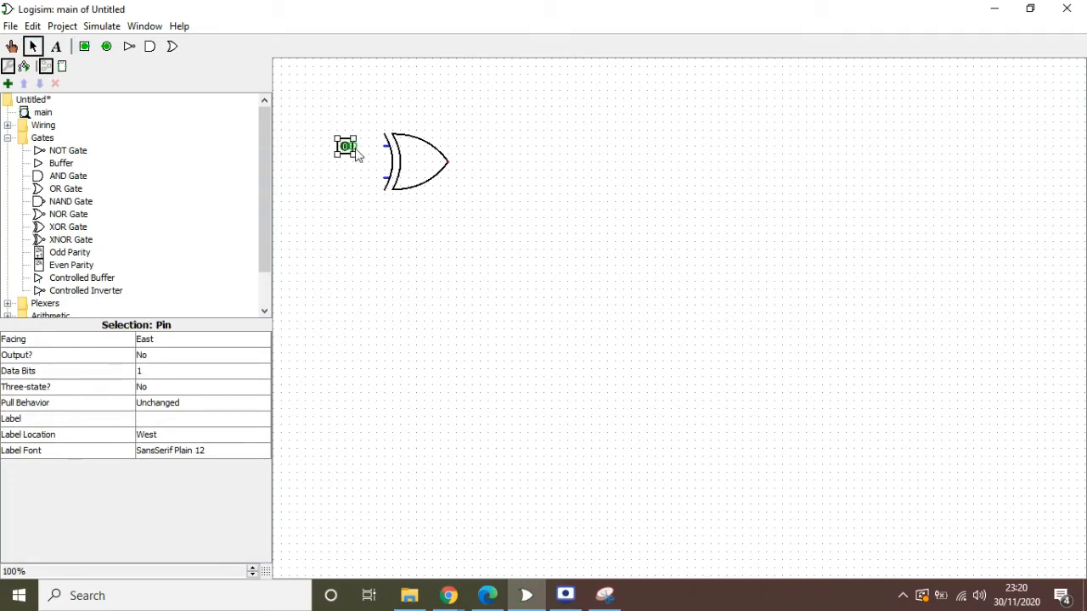
left_click_drag(355, 148, 390, 149)
Step: Label the XOR gate XOR
left_click(429, 165)
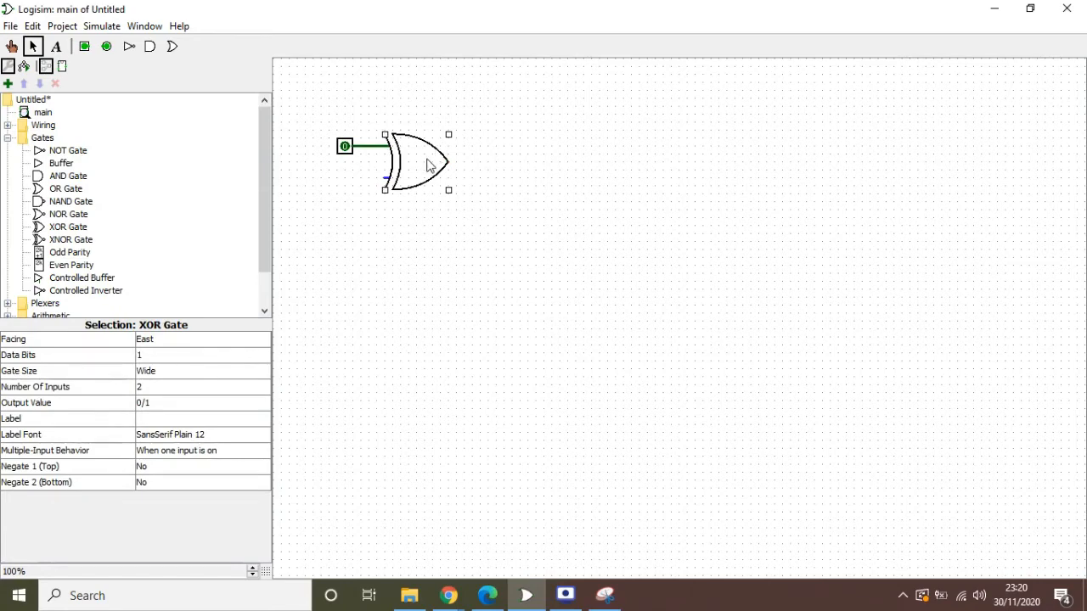
left_click(151, 421)
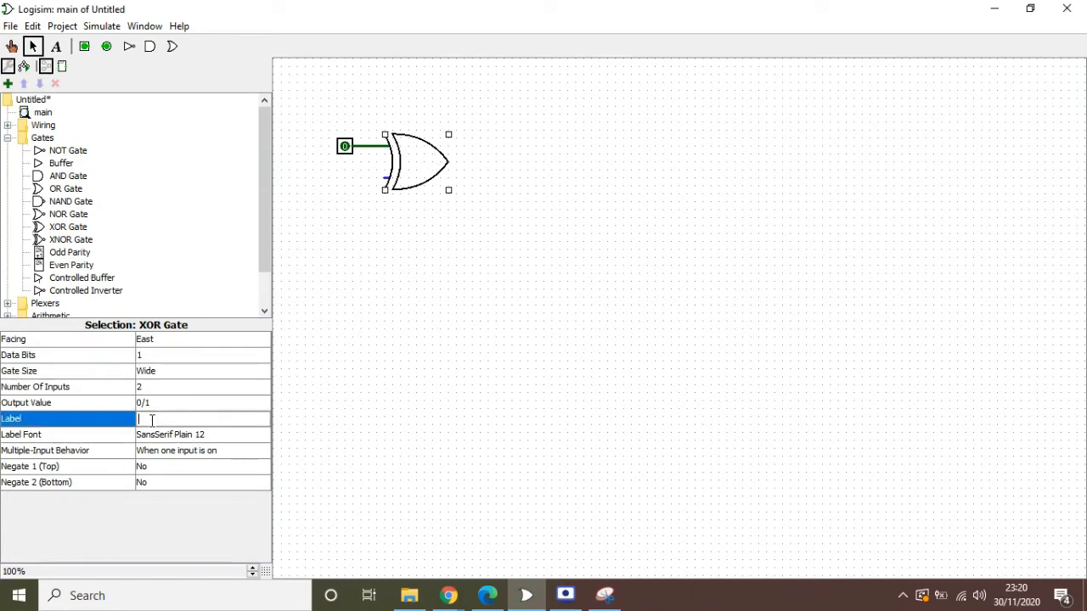
type("XOR")
key("Return")
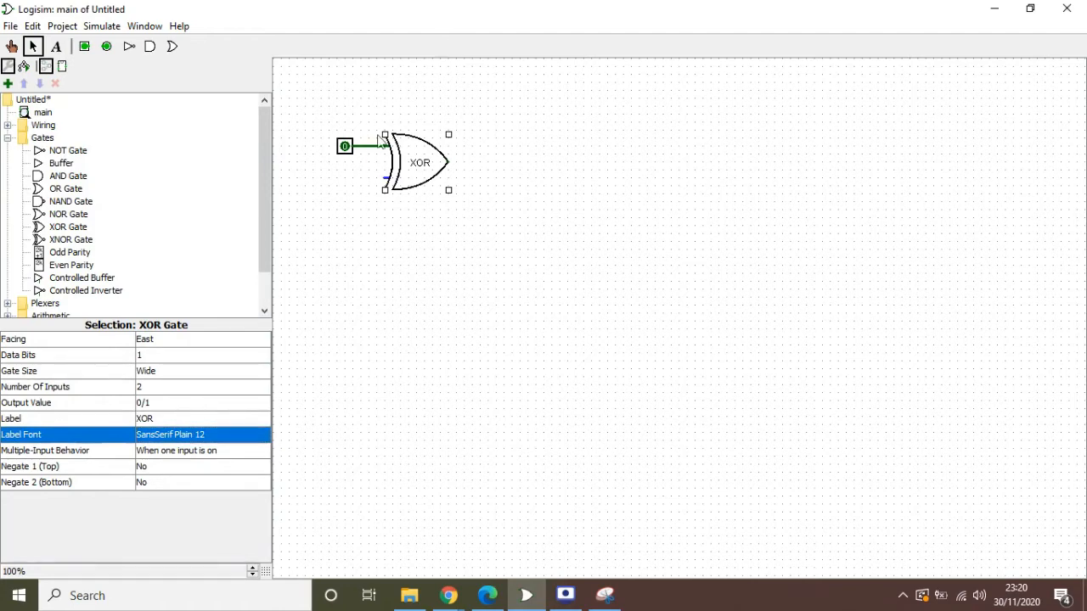
Step: Add a second input pin below the first and wire it to the XOR gate's lower input
left_click(84, 45)
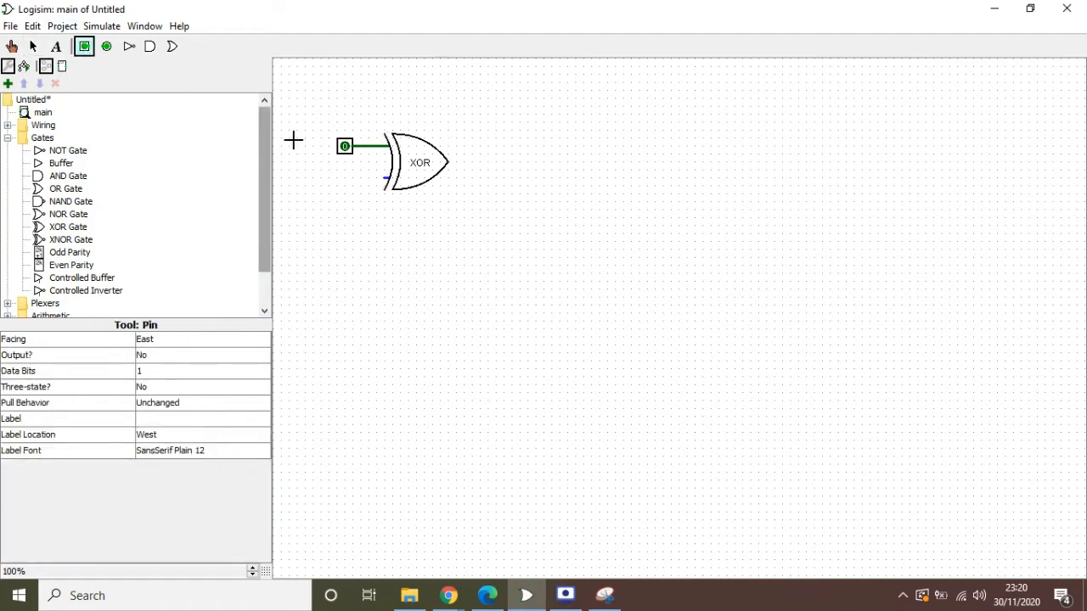
left_click(354, 178)
left_click_drag(354, 177, 387, 177)
left_click(344, 146)
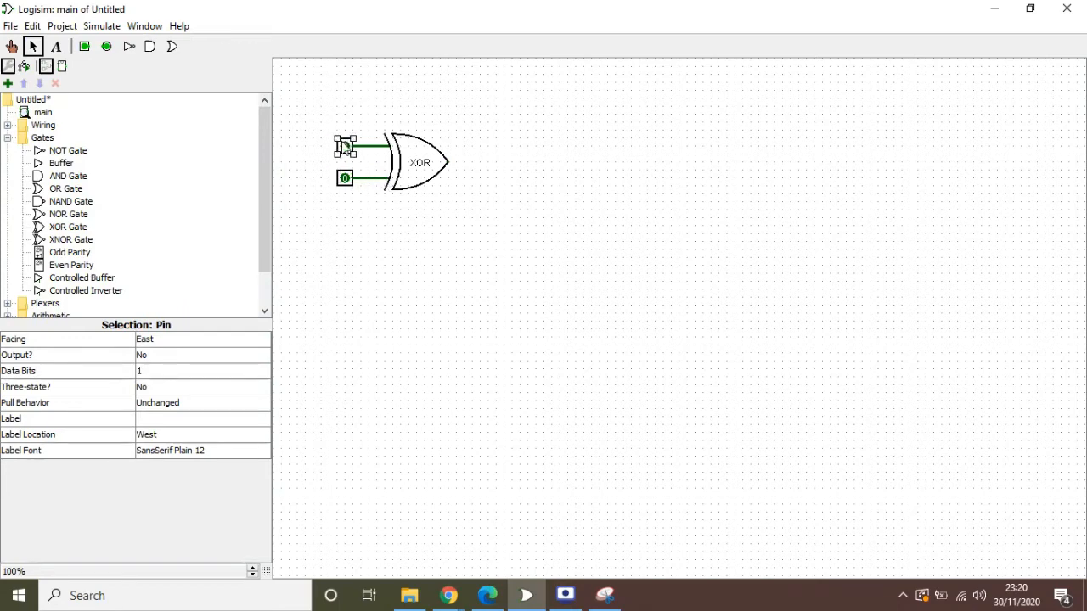
left_click(158, 404)
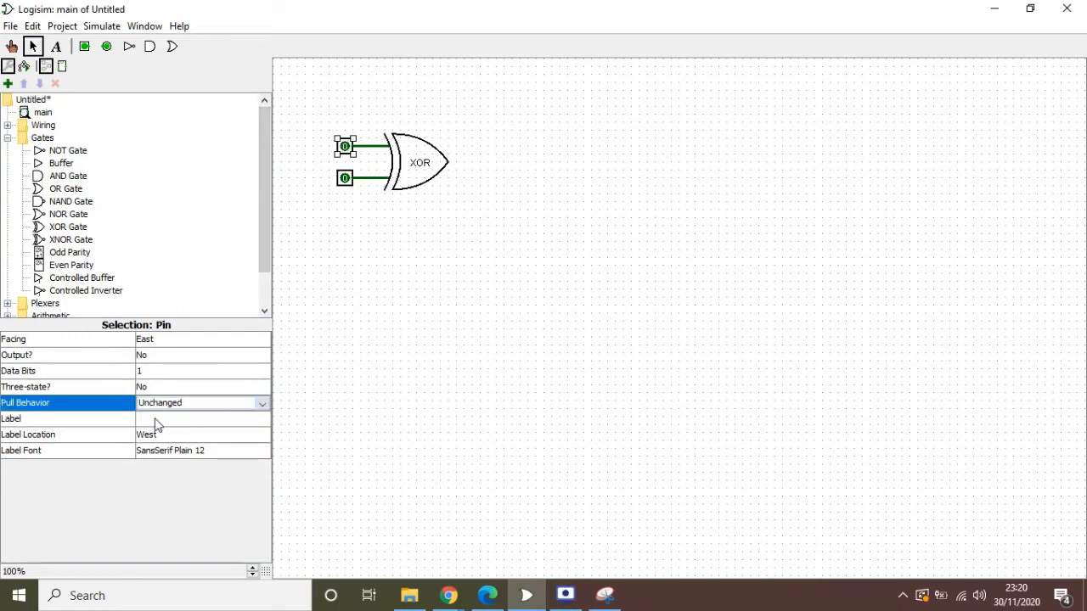
left_click(156, 418)
left_click(214, 404)
left_click(258, 404)
left_click(341, 361)
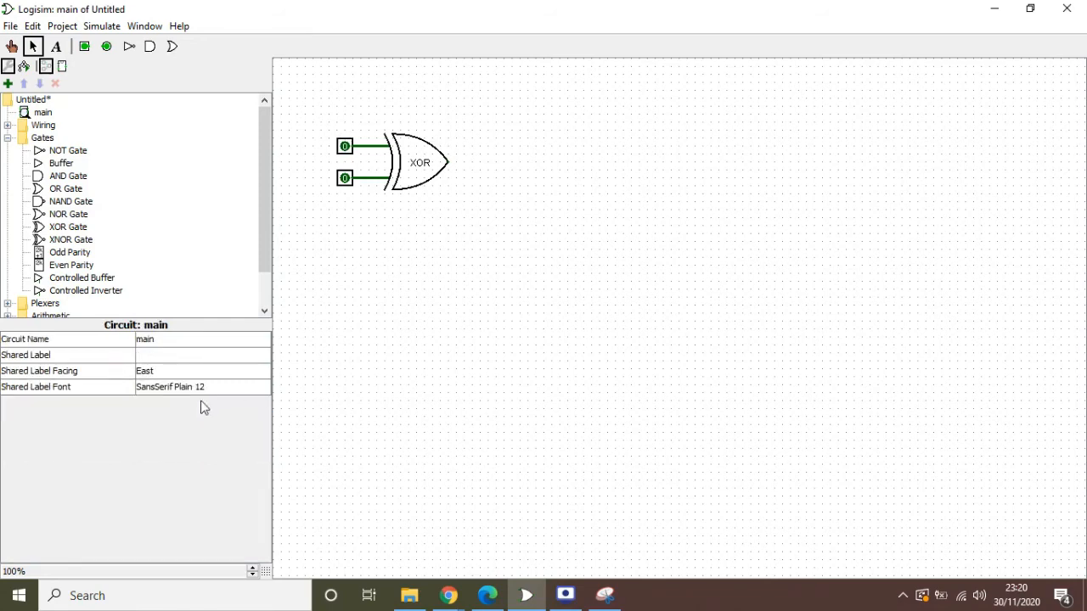
Step: Label the XOR gate's upper input pin x1 and its lower input pin x2
left_click(350, 149)
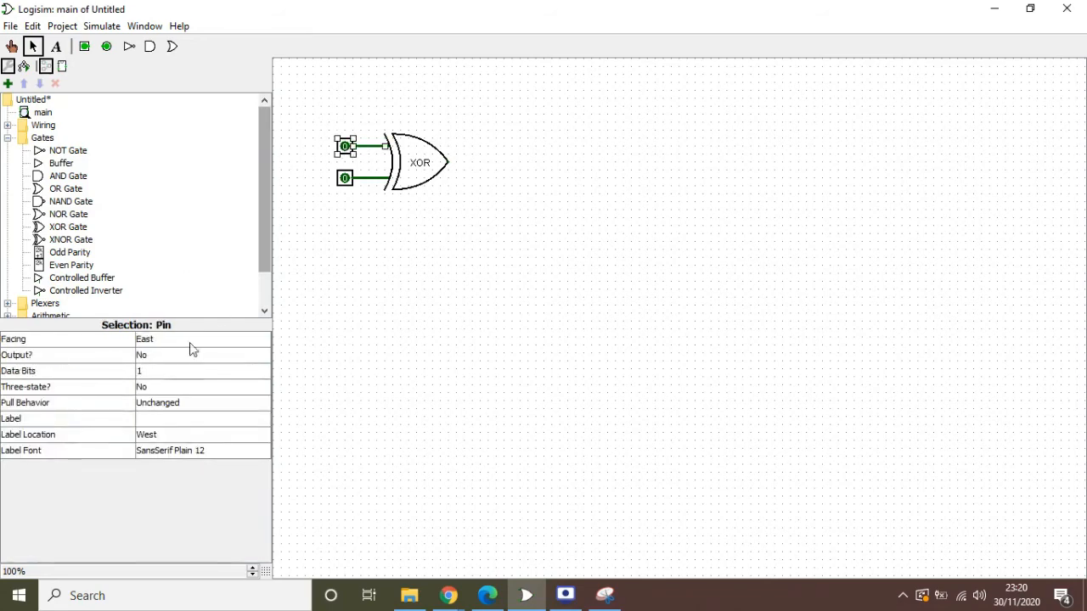
left_click(156, 418)
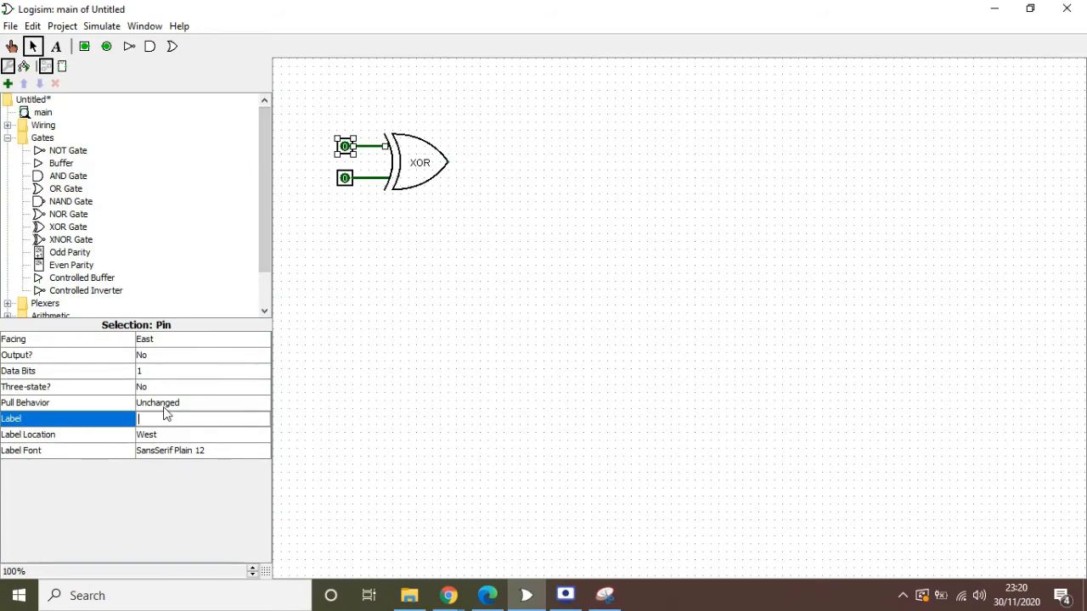
type("x1")
key("Return")
left_click(344, 178)
left_click(157, 419)
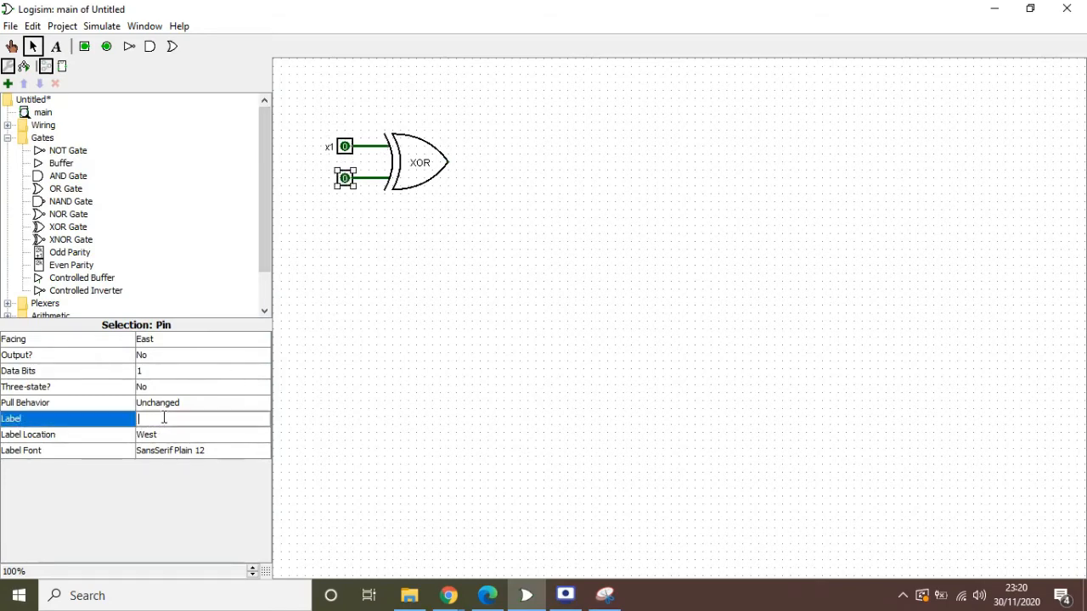
type("x2")
key("Return")
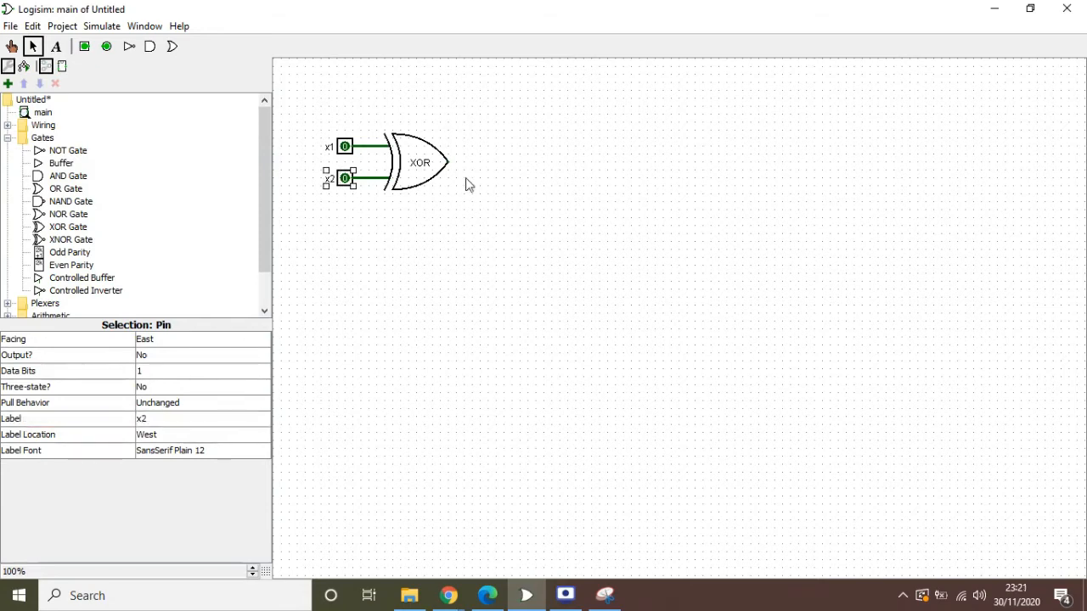
Step: Add an output pin beyond the XOR gate, label it y and wire it to the gate's output
left_click(106, 46)
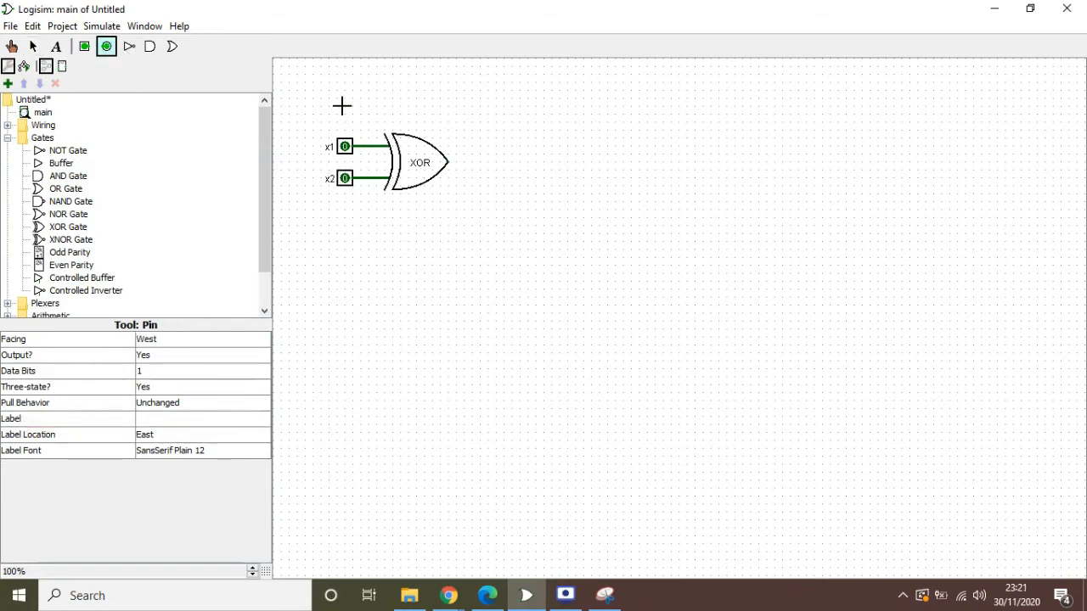
left_click(483, 166)
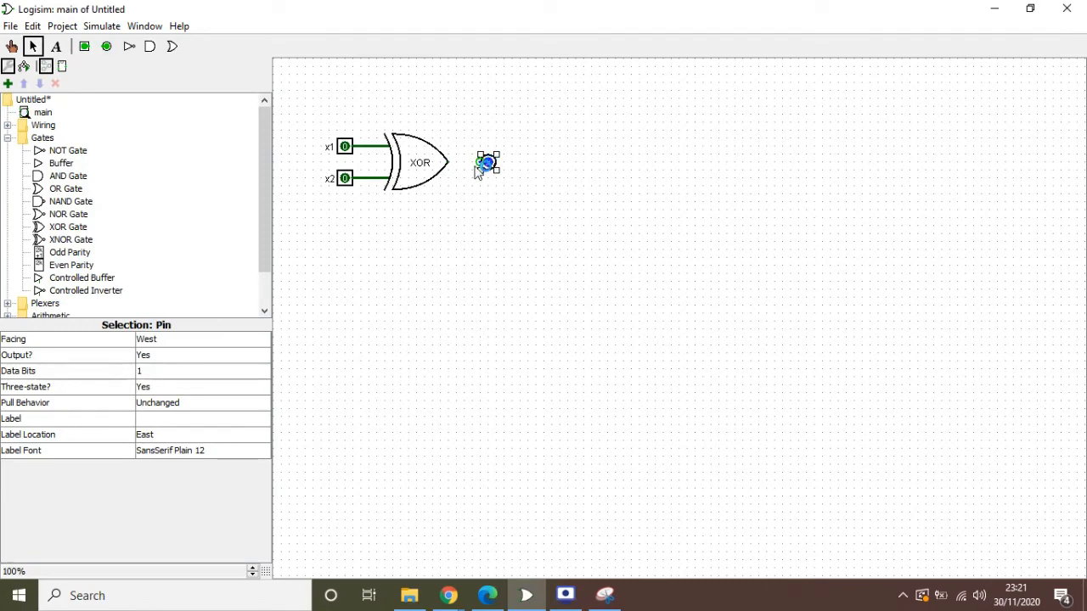
left_click(176, 417)
type("y")
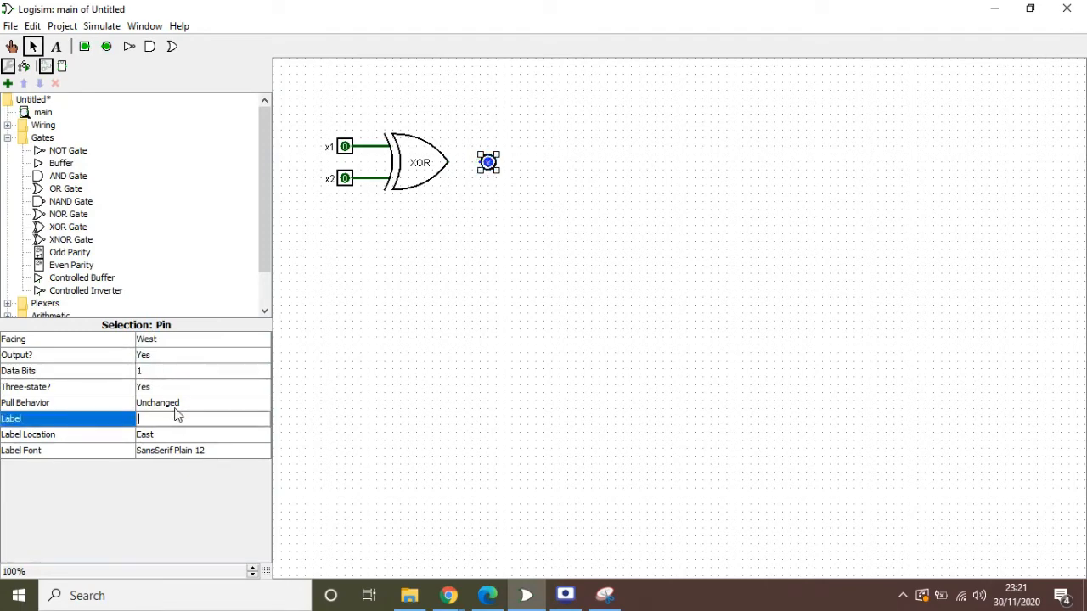
key("Return")
left_click_drag(478, 167, 449, 163)
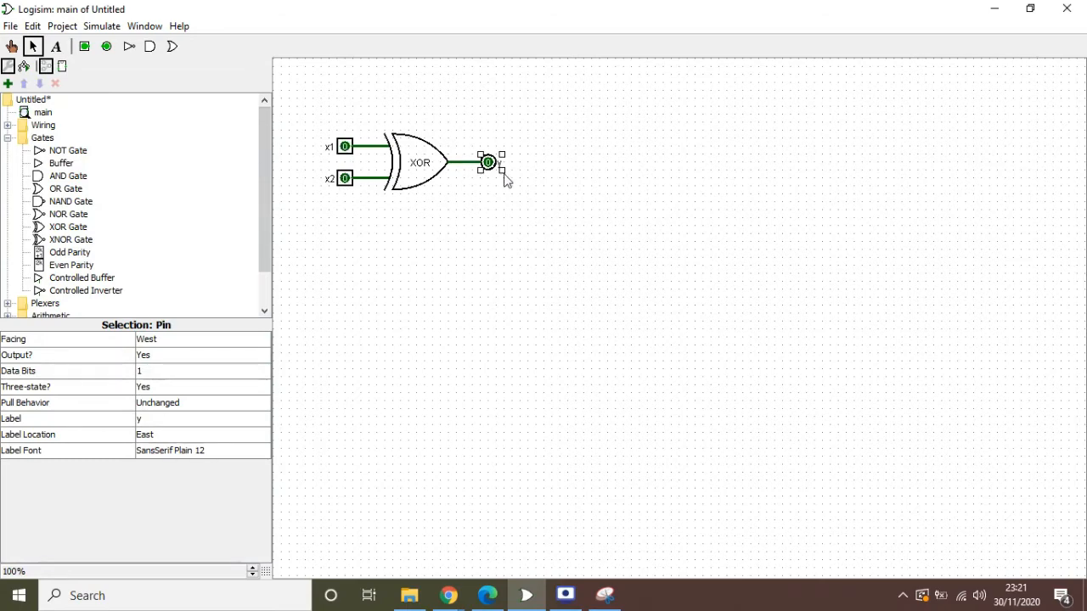
Step: Test the XOR gate by toggling inputs x1 and x2 through their combinations, ending with both at 0
left_click(12, 46)
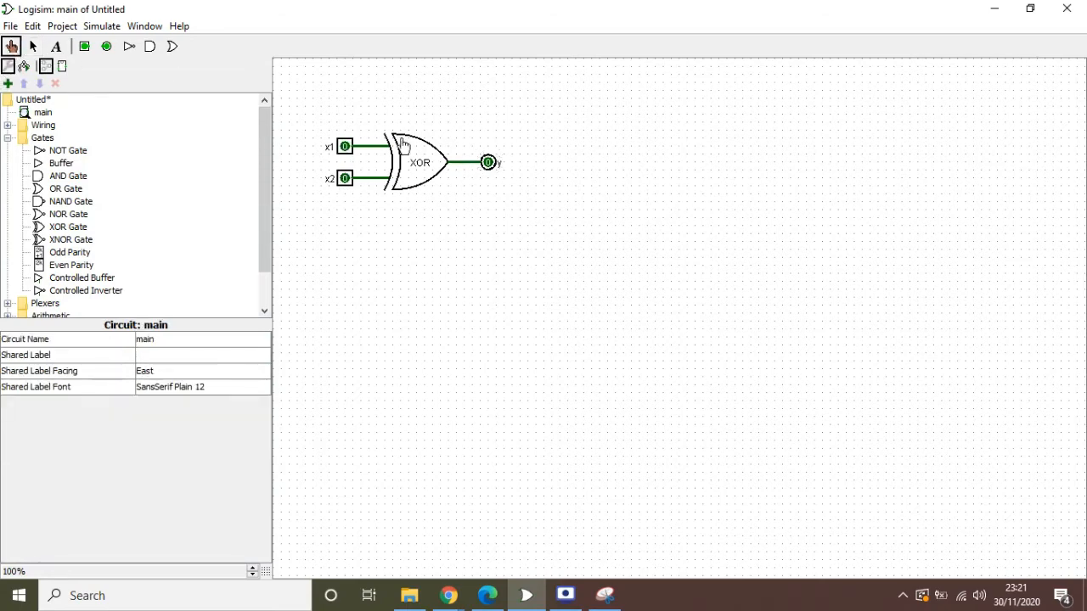
left_click(344, 146)
left_click(346, 180)
left_click(343, 148)
left_click(343, 180)
left_click(344, 181)
left_click(345, 180)
left_click(346, 149)
left_click(345, 147)
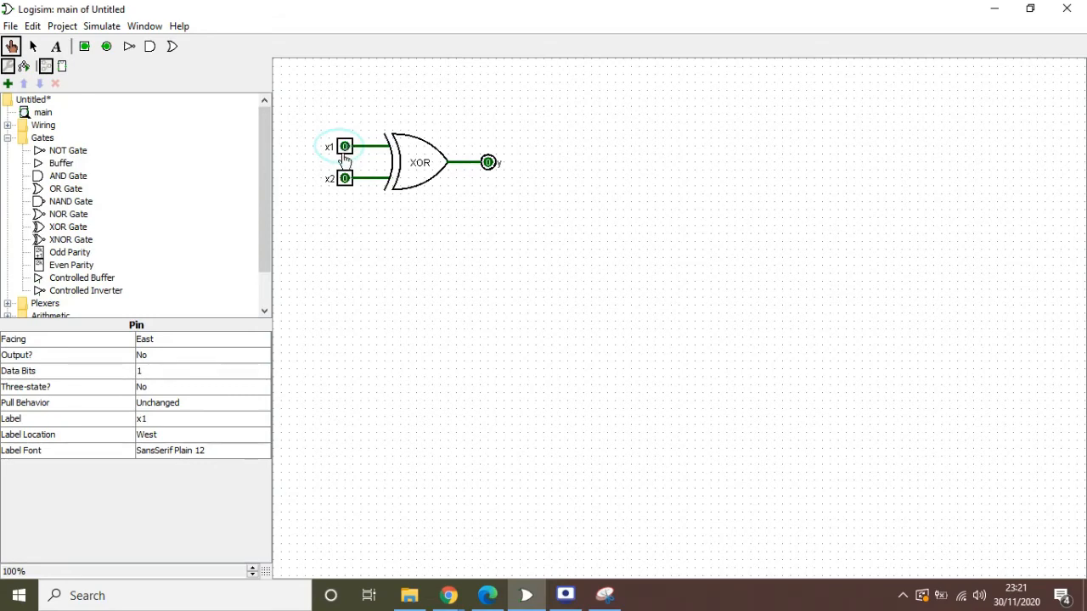
Step: Analyze the XOR circuit, show its truth table and move the analysis window clear of the gate
left_click(64, 26)
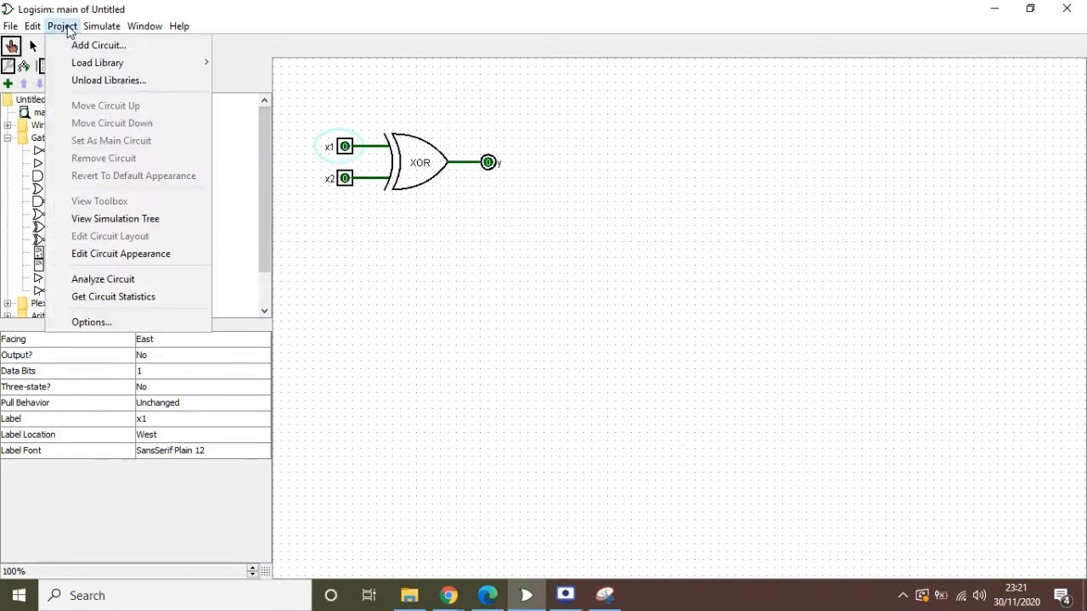
left_click(114, 280)
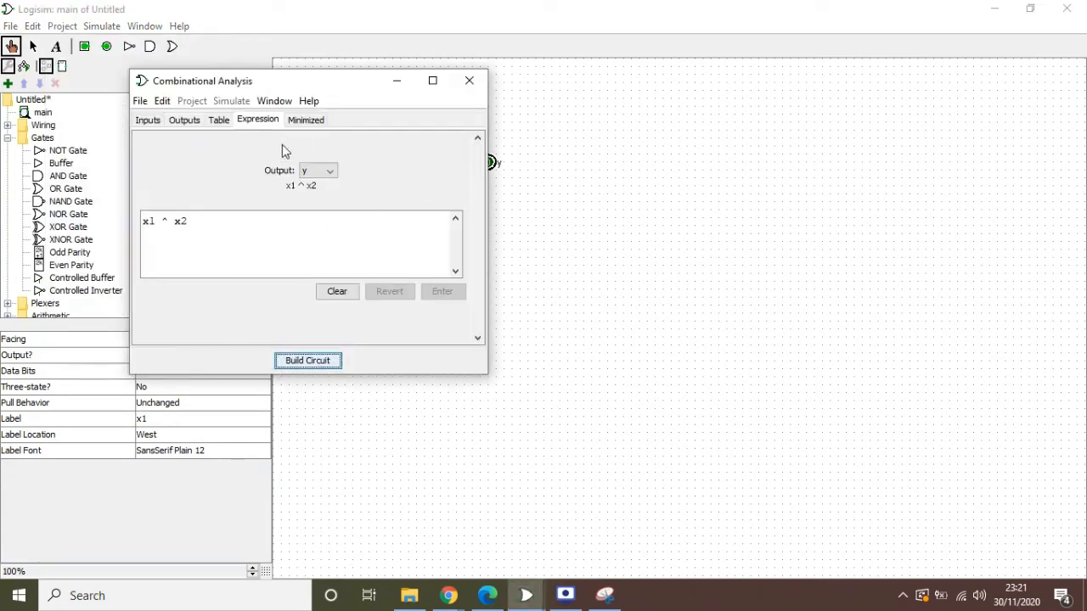
left_click(224, 119)
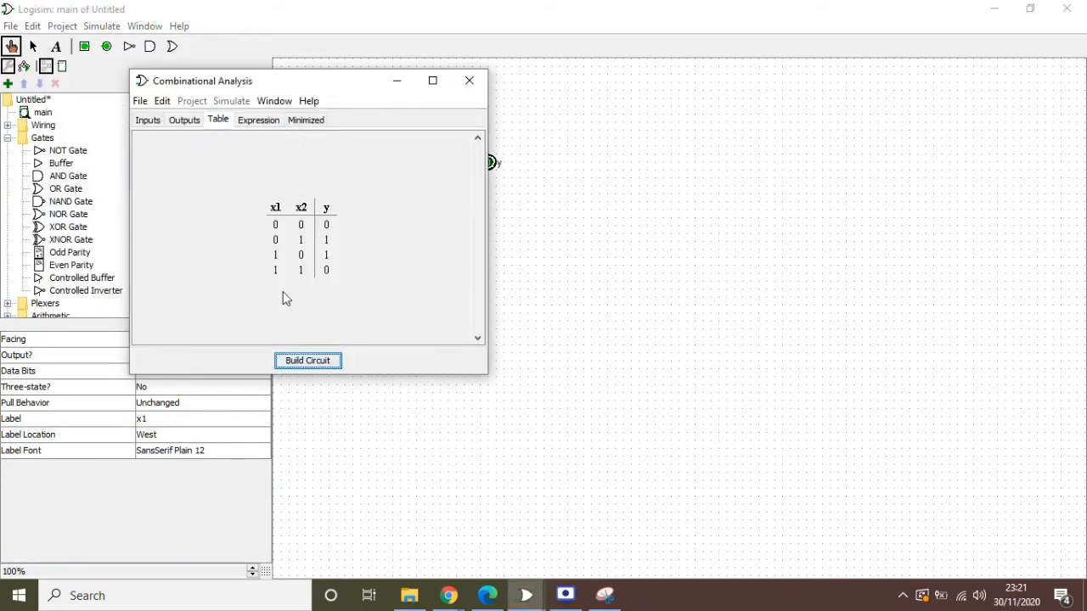
left_click_drag(302, 91, 710, 75)
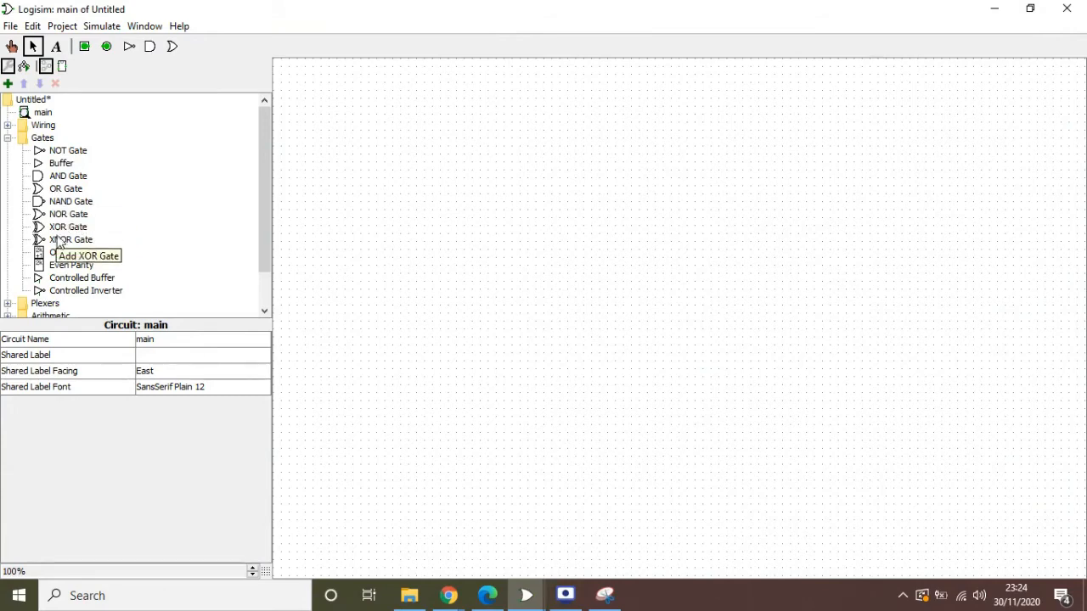
Step: Place an XNOR gate on the empty canvas and set its gate size to Wide
left_click(57, 241)
left_click(436, 186)
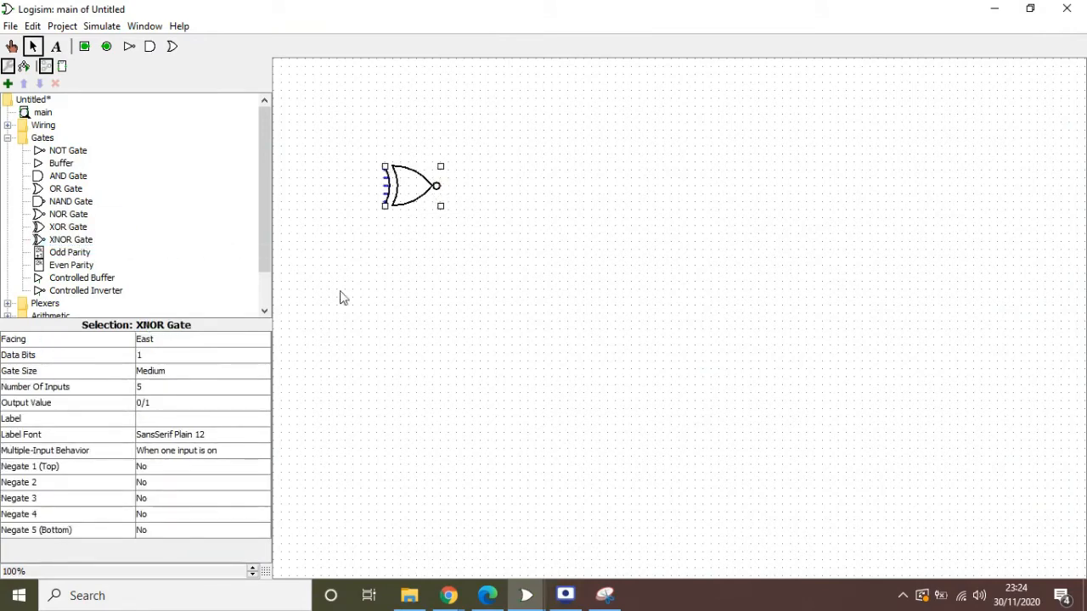
left_click(184, 373)
left_click(165, 412)
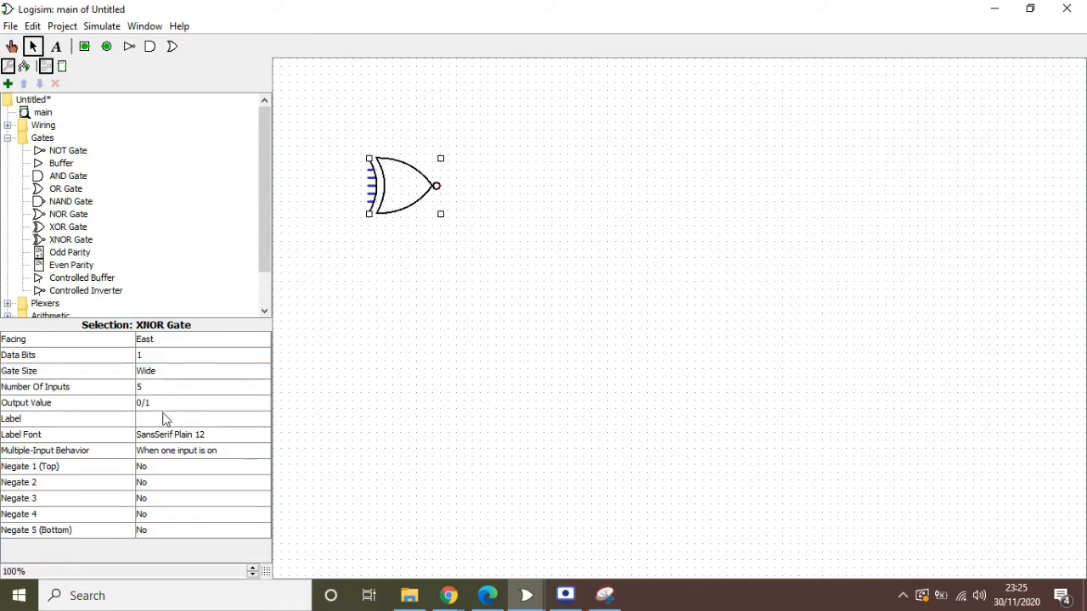
Step: Set the XNOR gate's number of inputs to 2 and label the gate XNOR
left_click(162, 389)
left_click(262, 404)
left_click(262, 405)
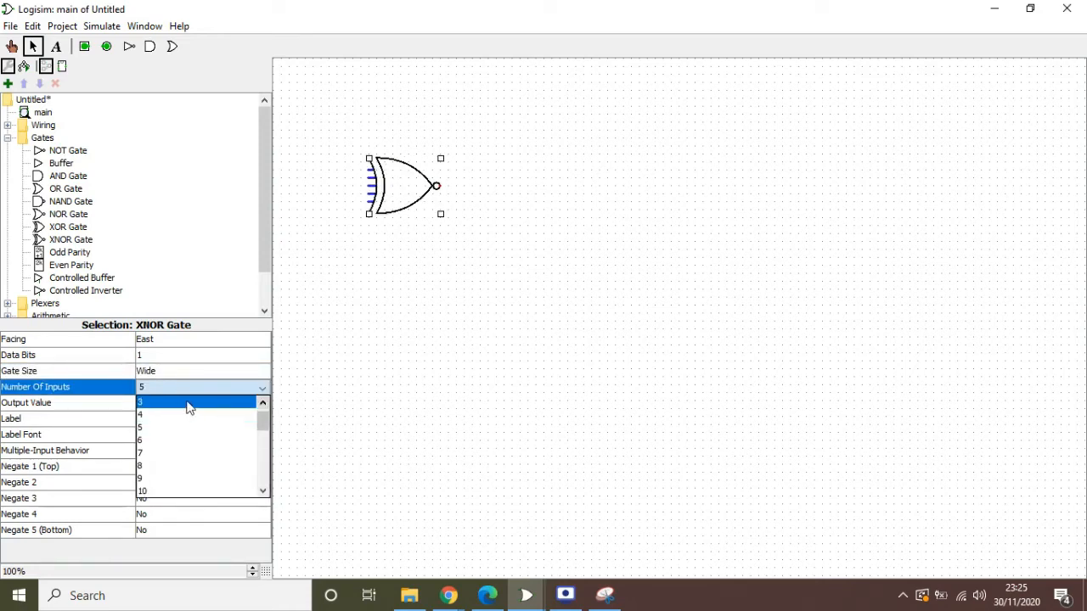
left_click(263, 402)
left_click(202, 404)
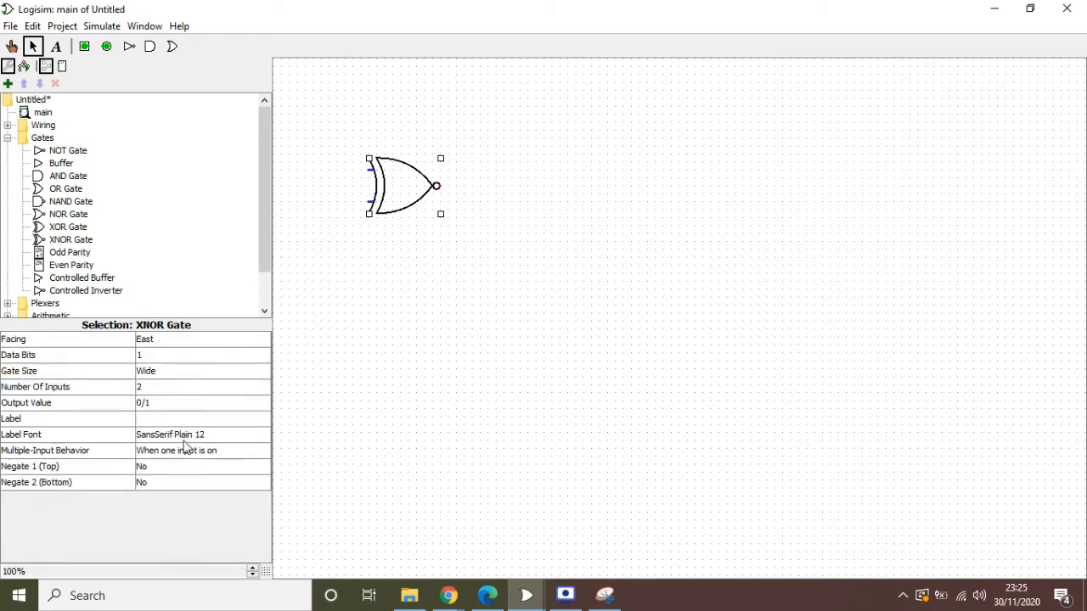
left_click(185, 416)
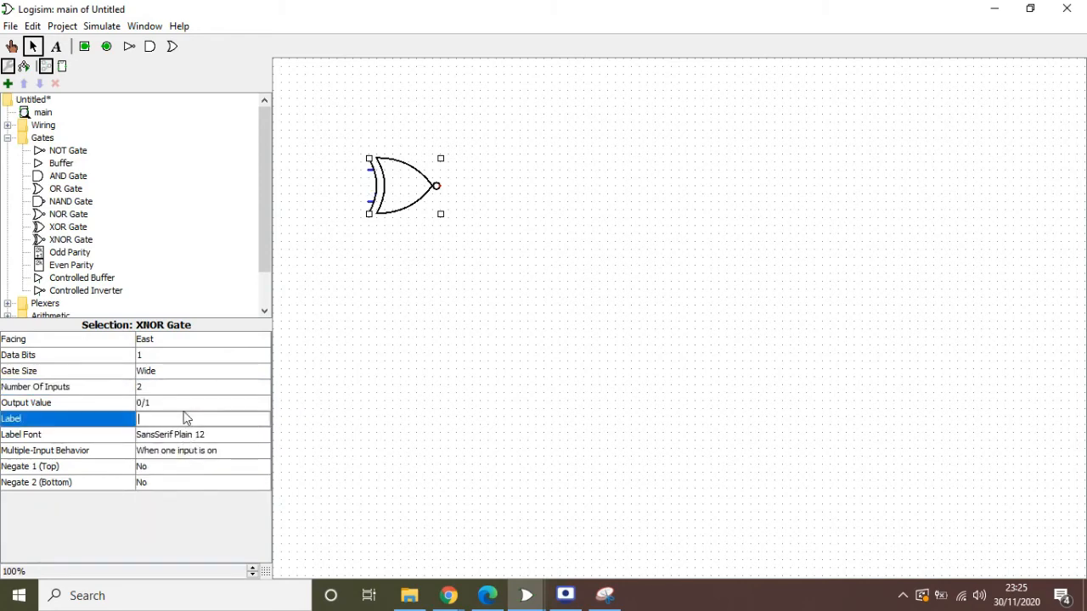
type("XNOR")
key("Return")
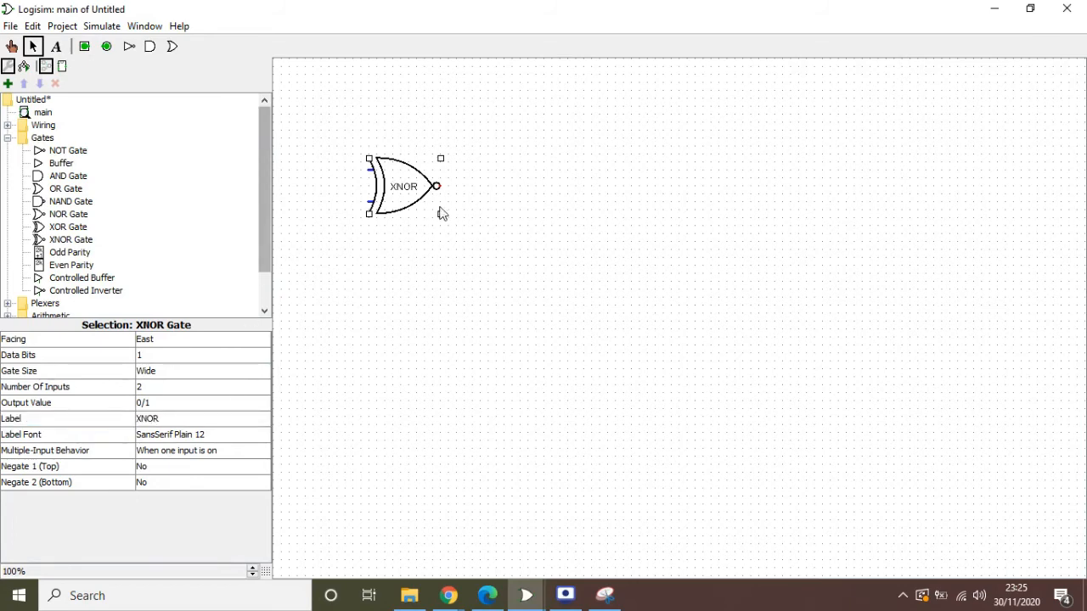
Step: Add an input pin labelled x1 before the XNOR gate and wire it to the gate's upper input
left_click(84, 48)
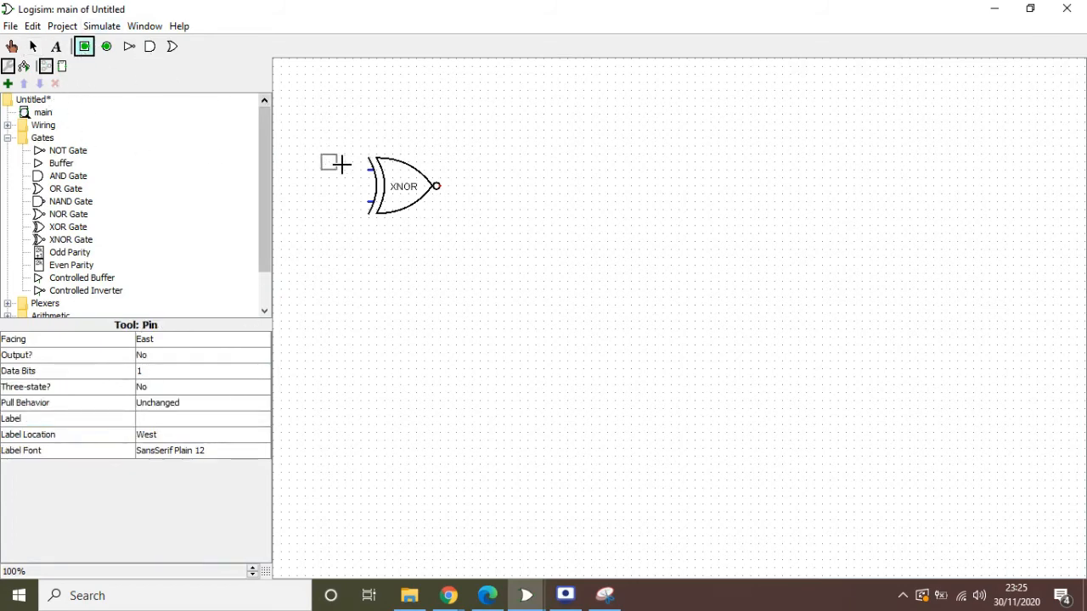
left_click(335, 175)
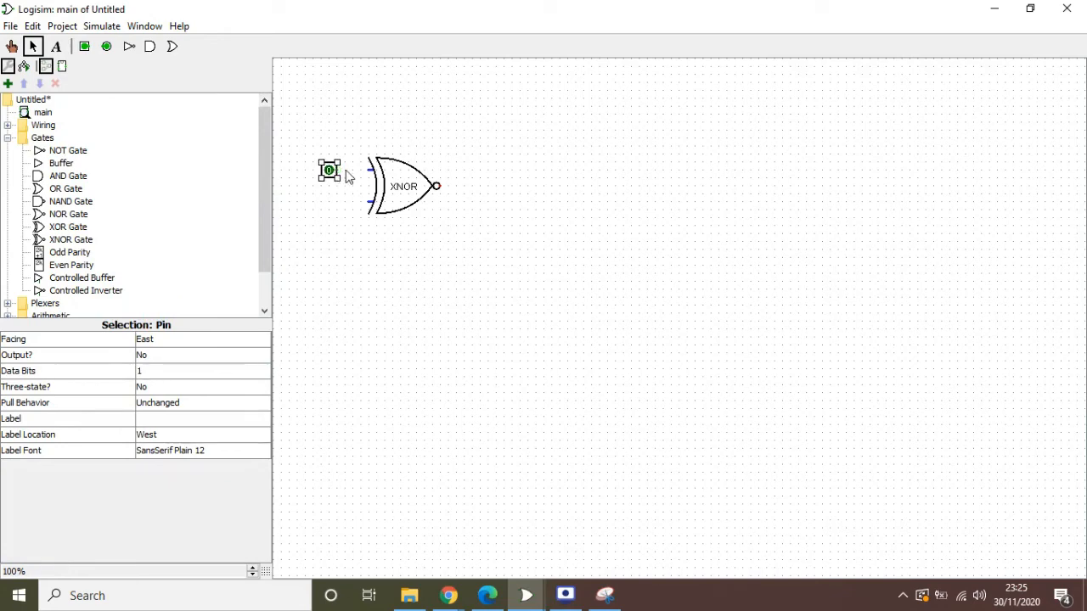
left_click(166, 419)
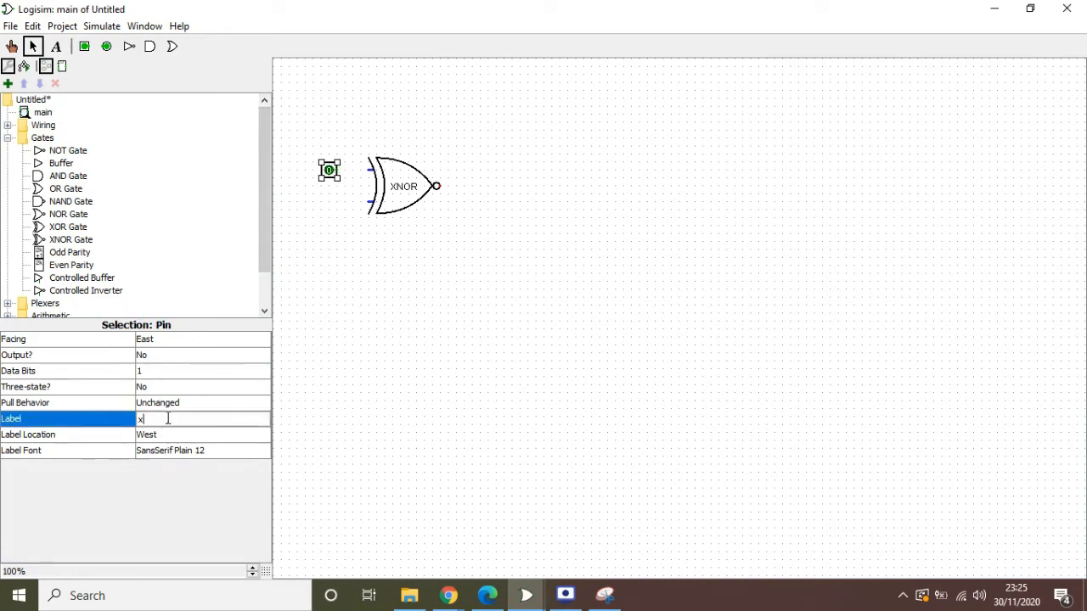
type("x1")
key("Return")
left_click_drag(341, 174, 374, 170)
Step: Add a second input pin labelled x2 below x1 and wire it to the XNOR gate's lower input
left_click(84, 46)
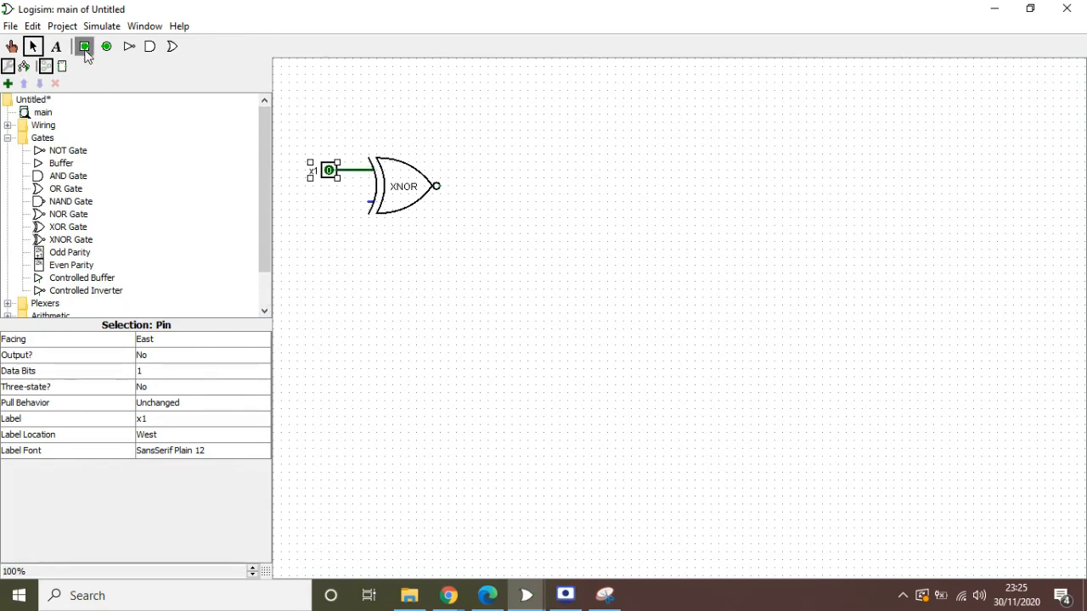
left_click(340, 201)
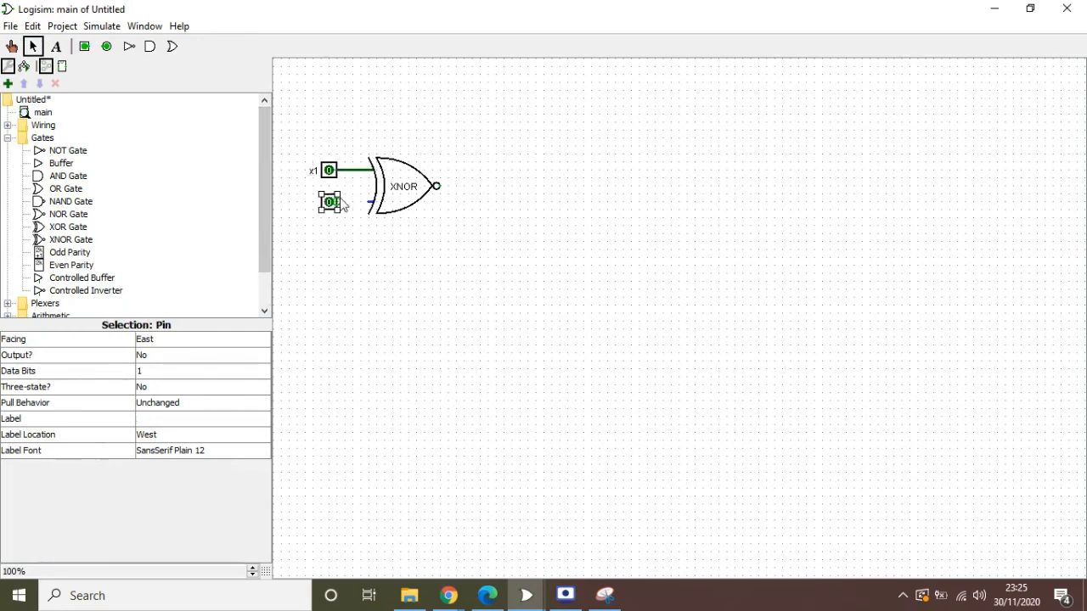
left_click(199, 420)
type("x2")
key("Return")
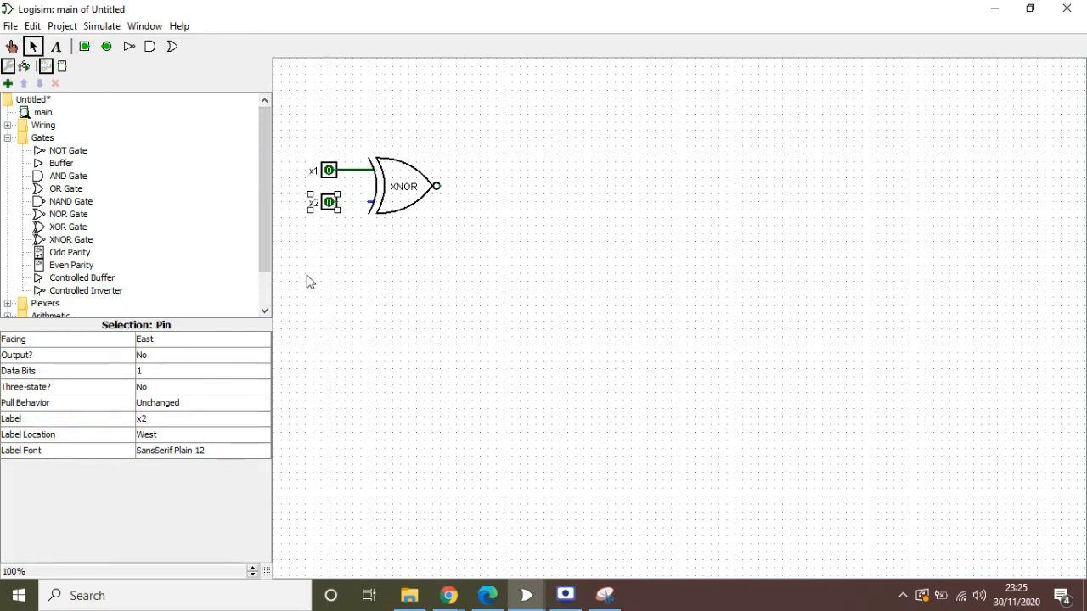
left_click_drag(339, 203, 372, 203)
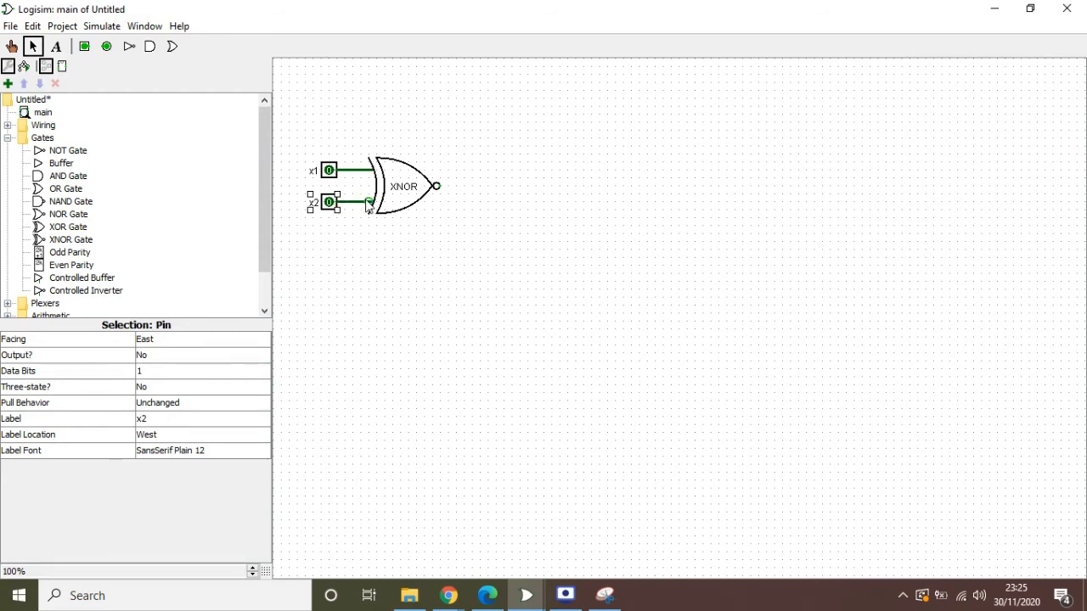
Step: Add an output pin beyond the XNOR gate, label it y and wire the gate's output to it
left_click(108, 46)
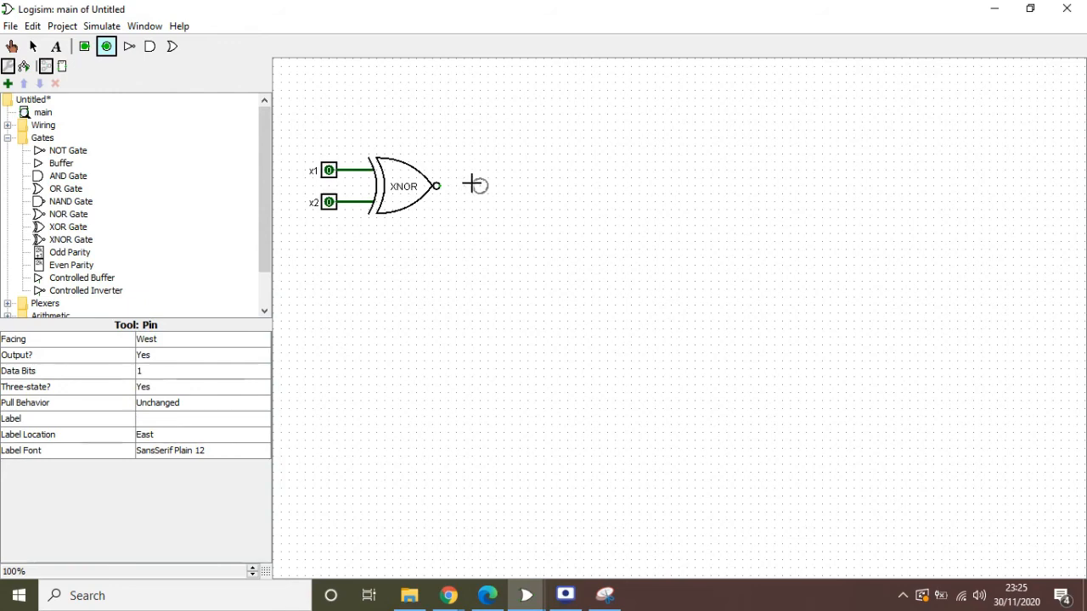
left_click(474, 185)
left_click(202, 418)
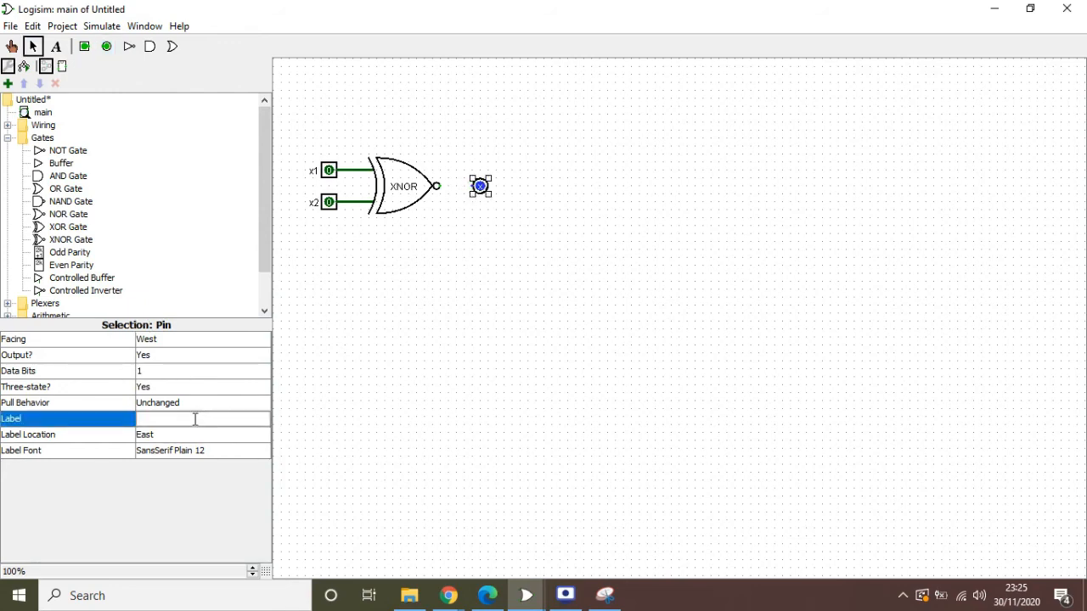
type("y")
key("Return")
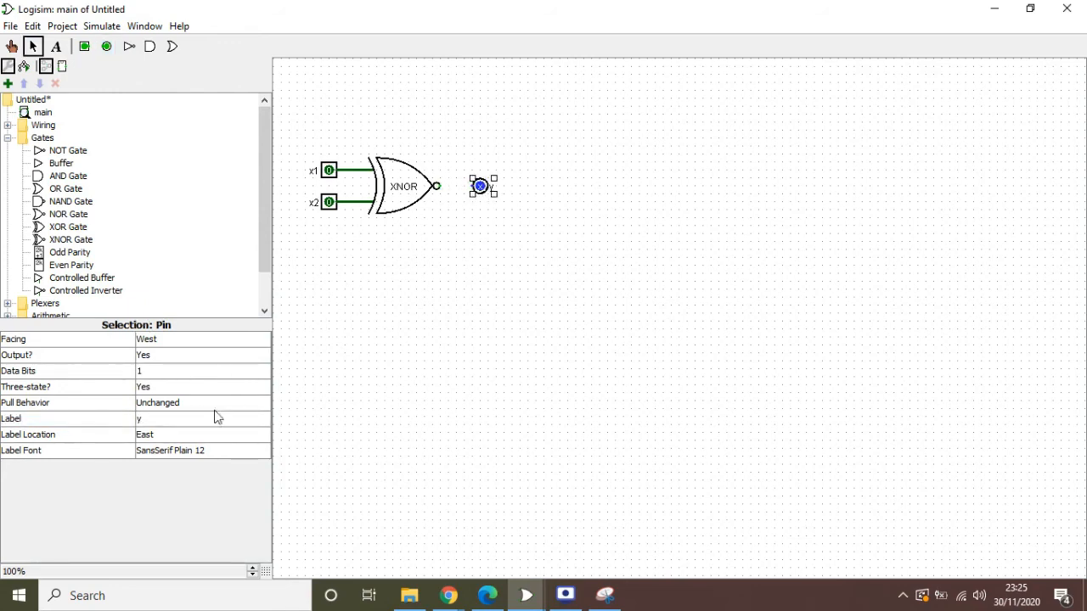
left_click_drag(437, 186, 478, 187)
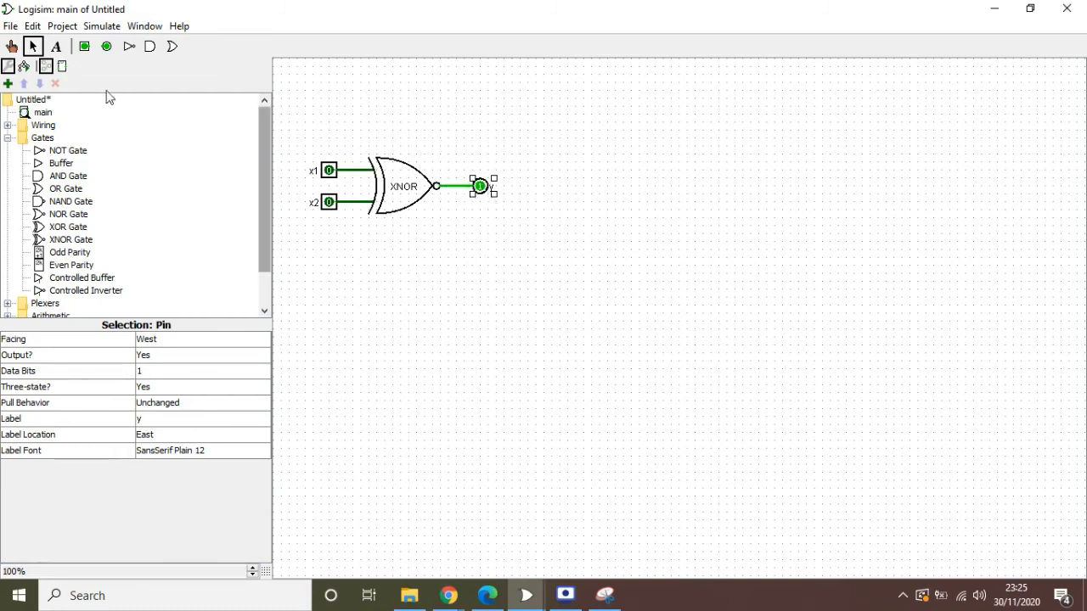
Step: Test the XNOR gate by toggling inputs x1 and x2 through their combinations, ending with both at 0
left_click(11, 46)
left_click(329, 202)
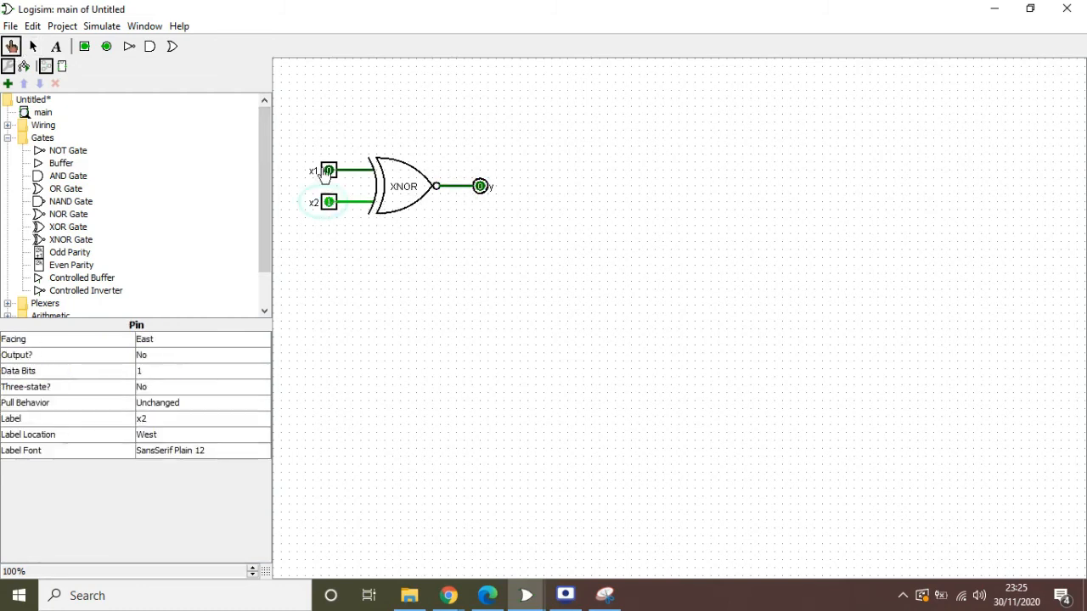
left_click(329, 171)
left_click(329, 202)
left_click(329, 171)
left_click(329, 202)
left_click(328, 202)
left_click(328, 171)
left_click(328, 171)
left_click(12, 47)
Step: Analyze the XNOR circuit and show its truth table
left_click(61, 26)
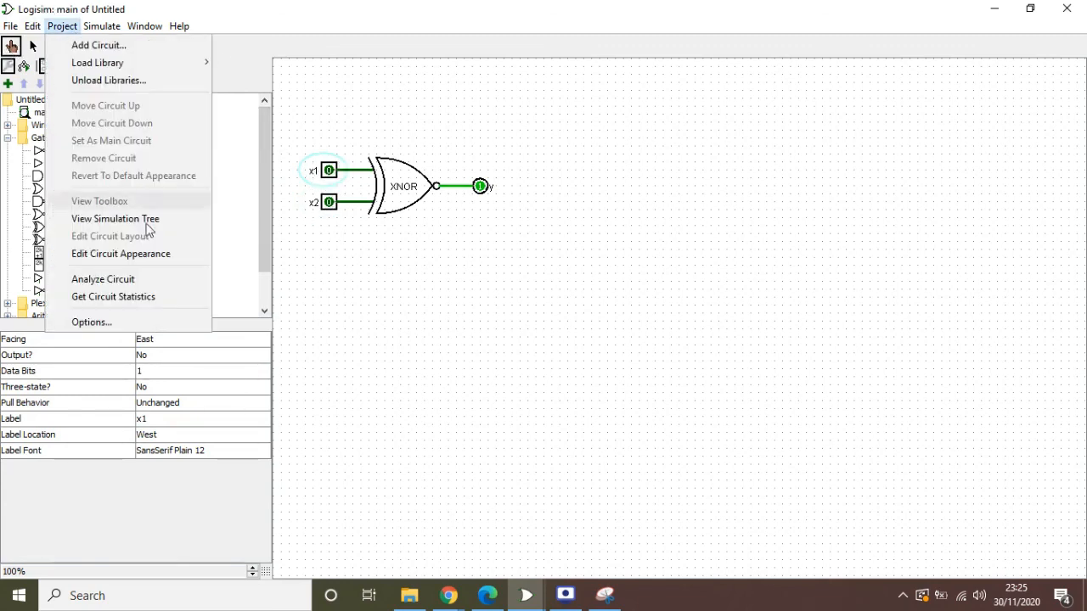
left_click(152, 276)
left_click(628, 103)
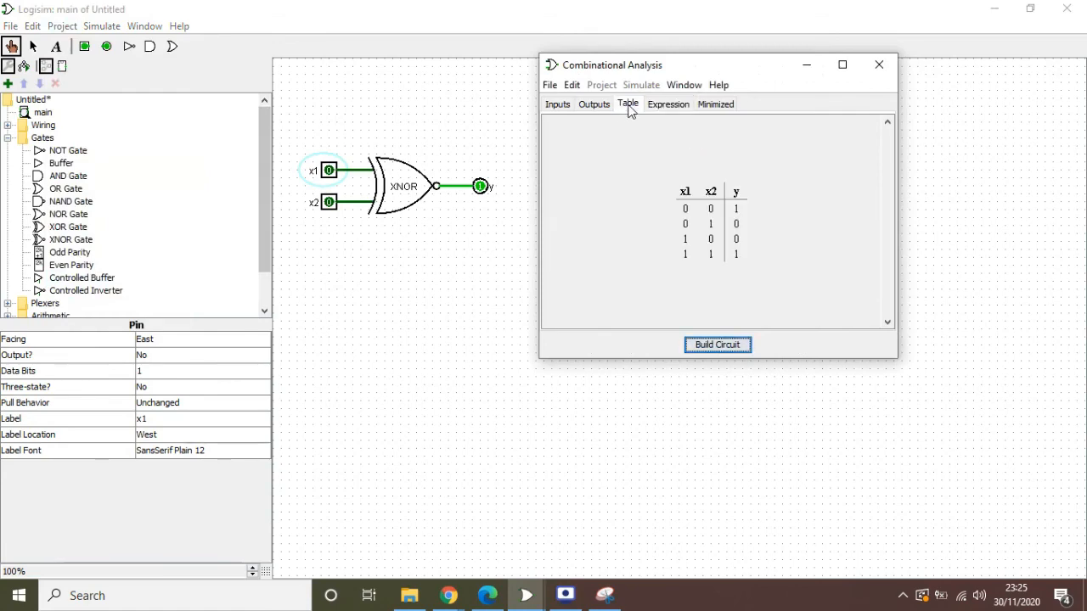